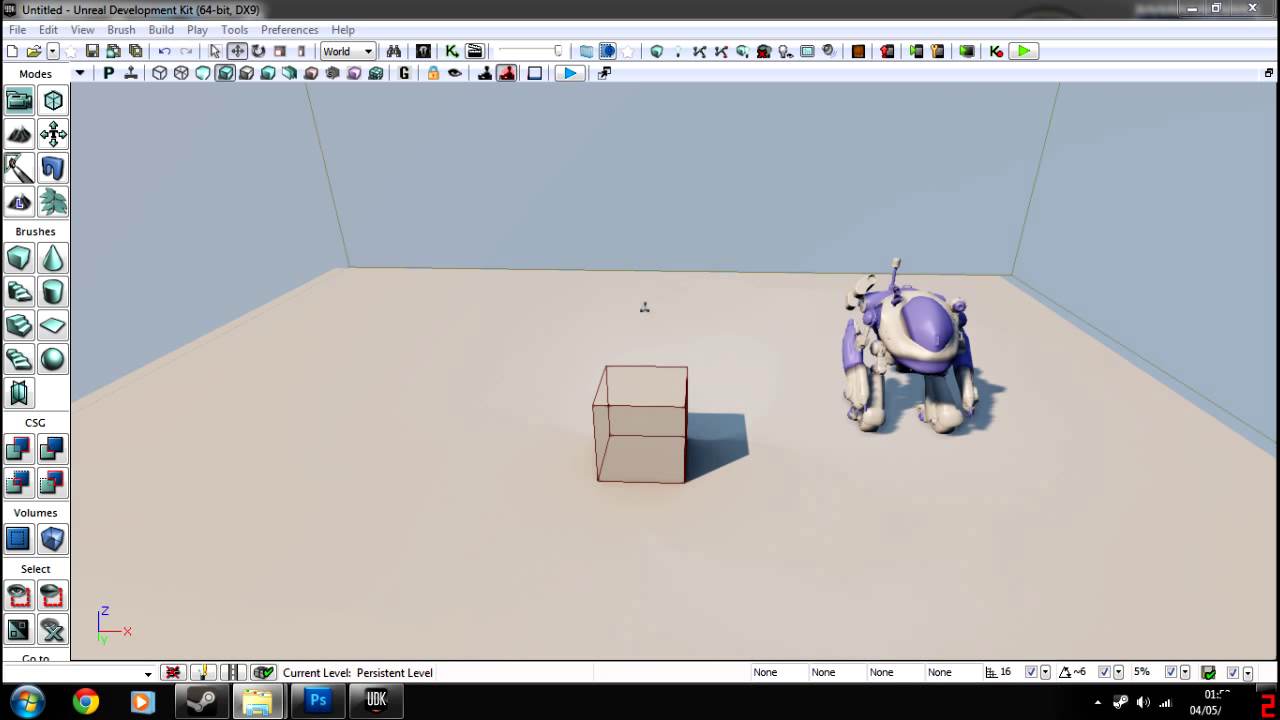
Inspect the robot mesh and the cube in the level from several viewpoints
right_click_drag(673, 371, 824, 355)
key("w")
key("a")
key("d")
key("a")
key("s")
right_click_drag(605, 372, 600, 372)
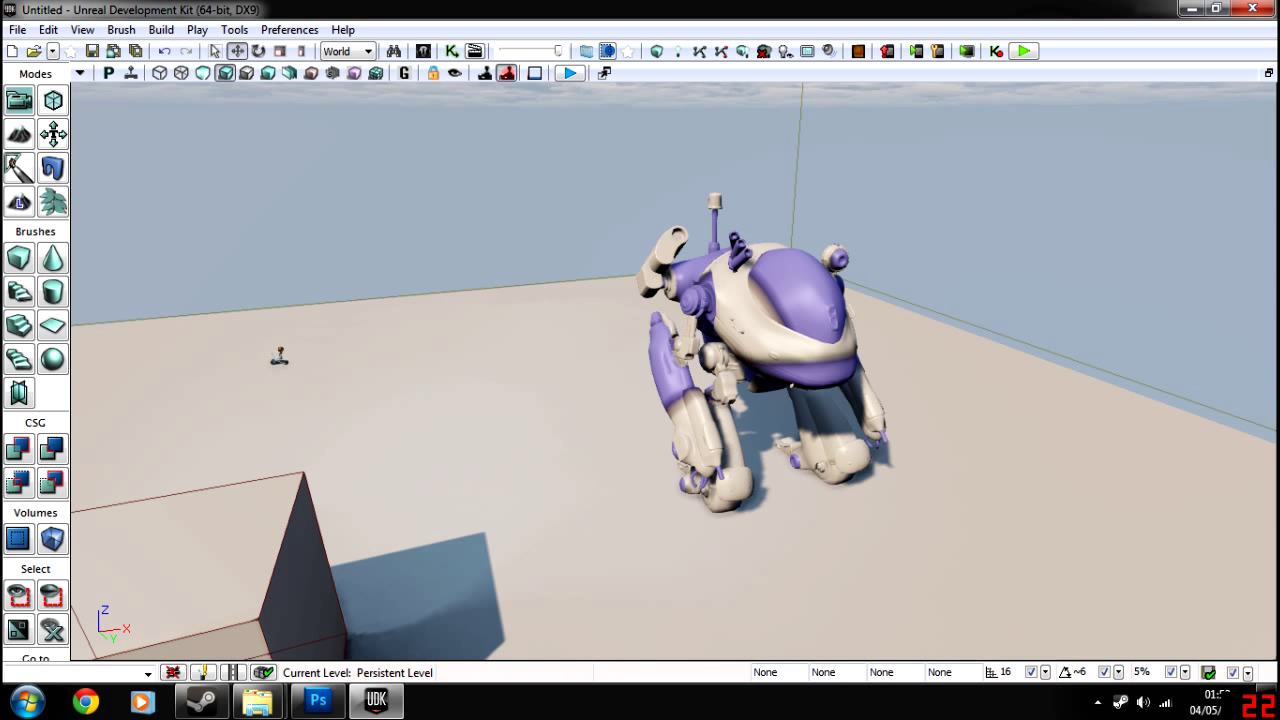
right_click_drag(279, 356, 607, 306)
key("s")
right_click_drag(635, 392, 640, 392)
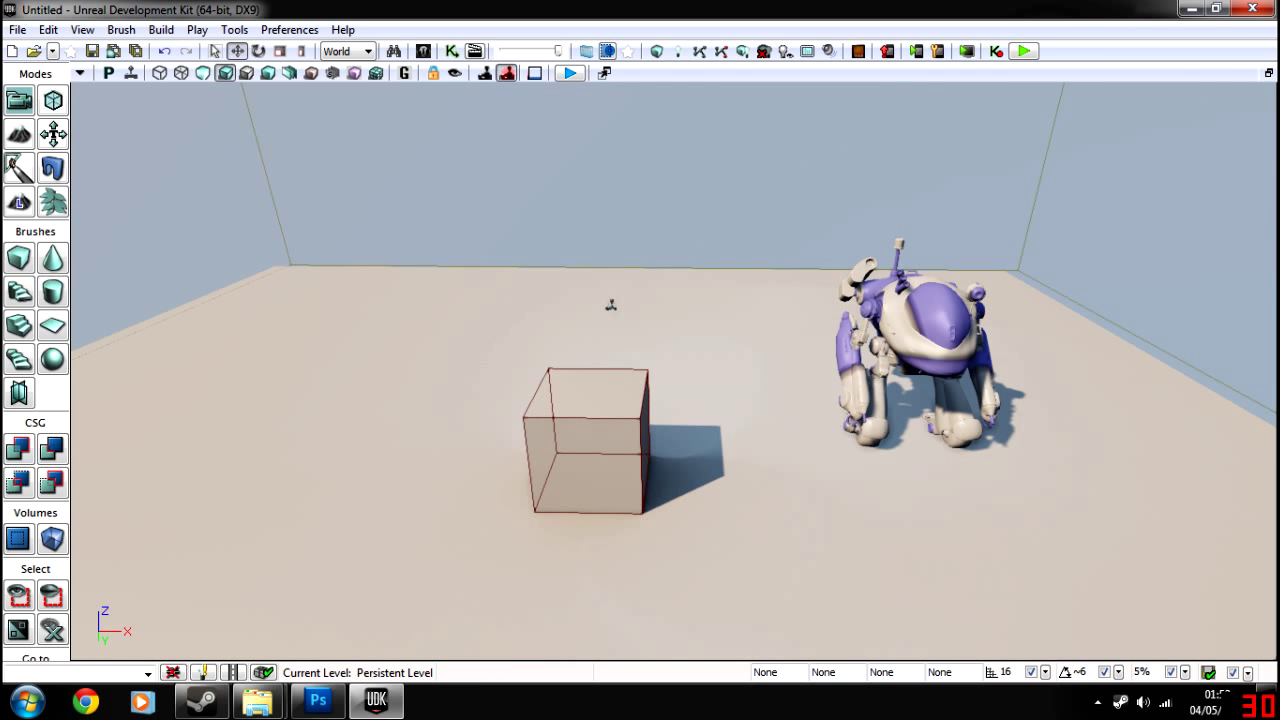
Find the veintunoholy static mesh in the cellshader package and inspect it in the Static Mesh Editor
left_click(425, 51)
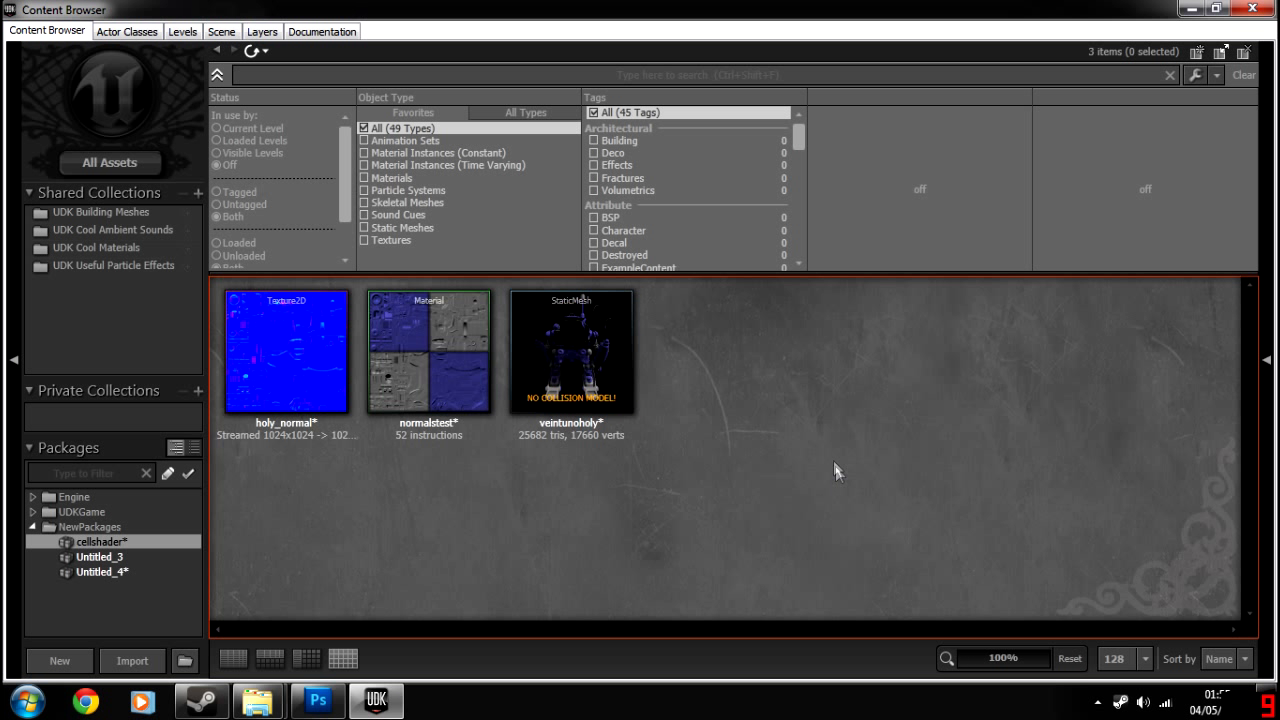
left_click_drag(314, 9, 408, 1)
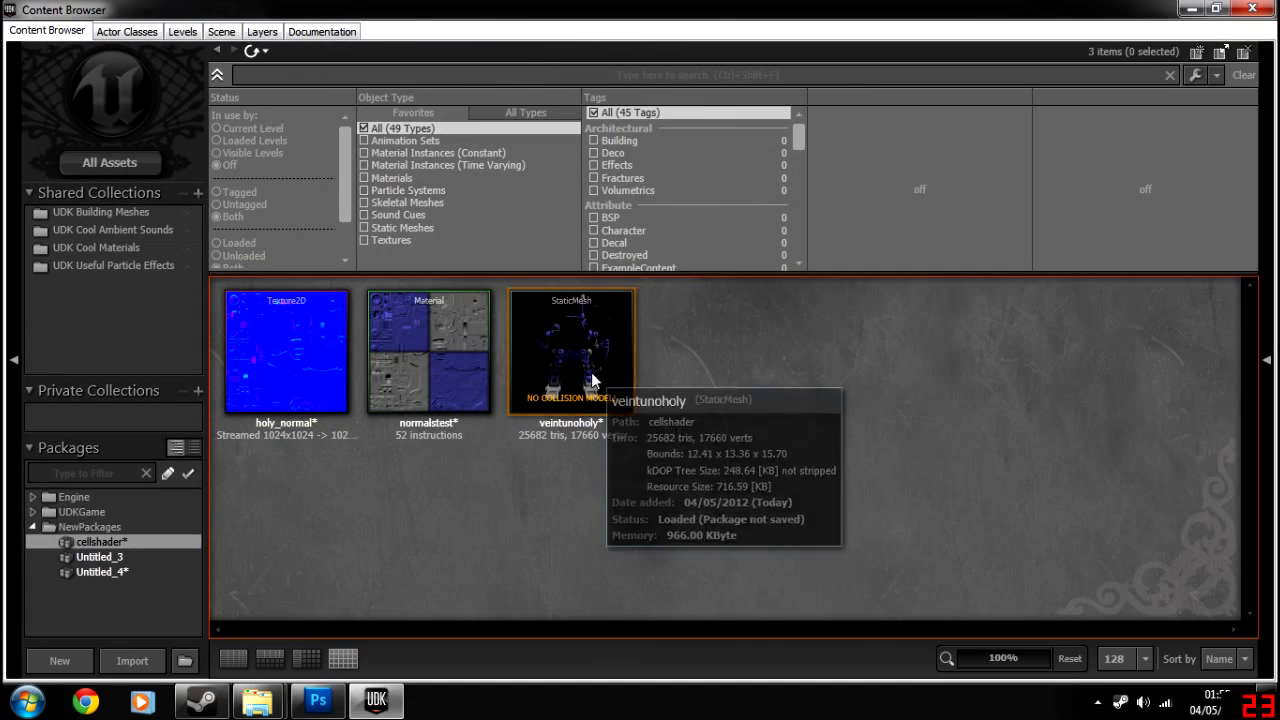
double_click(577, 340)
scroll(600, 300, "down", 5)
mouse_move(578, 361)
left_mouse_down()
mouse_move(640, 375)
mouse_move(578, 361)
left_mouse_up()
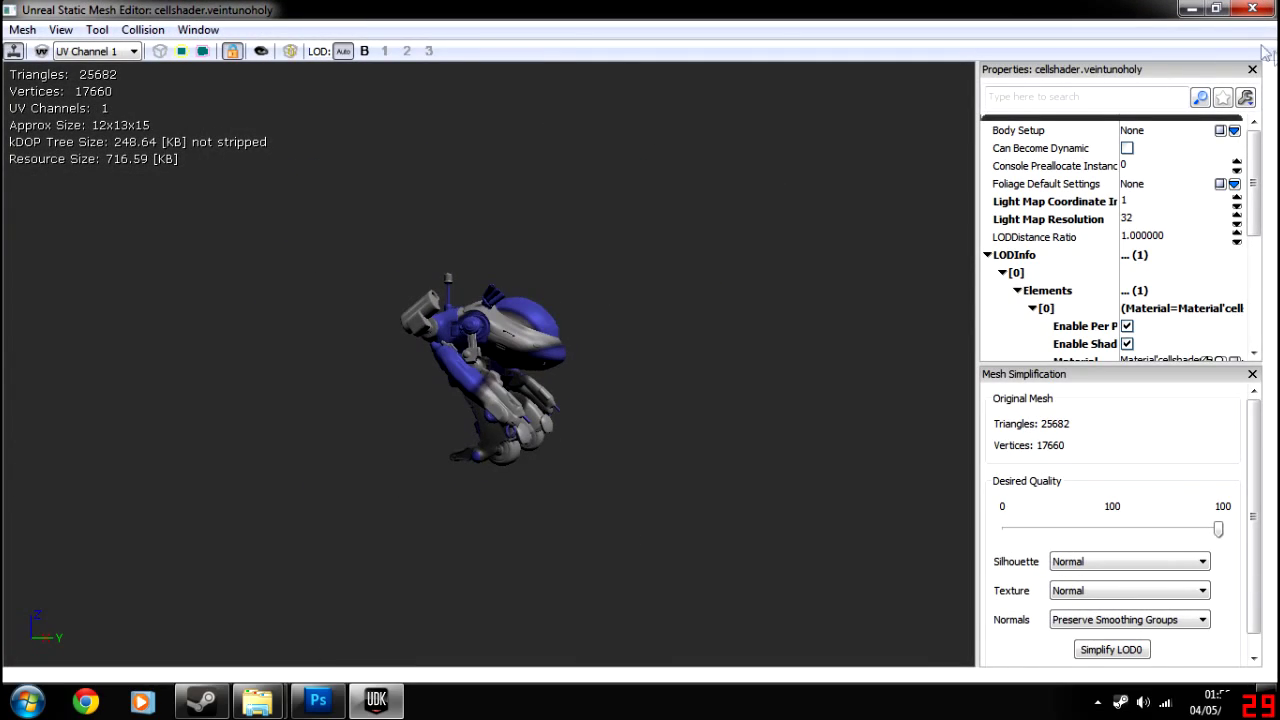
left_click(1252, 8)
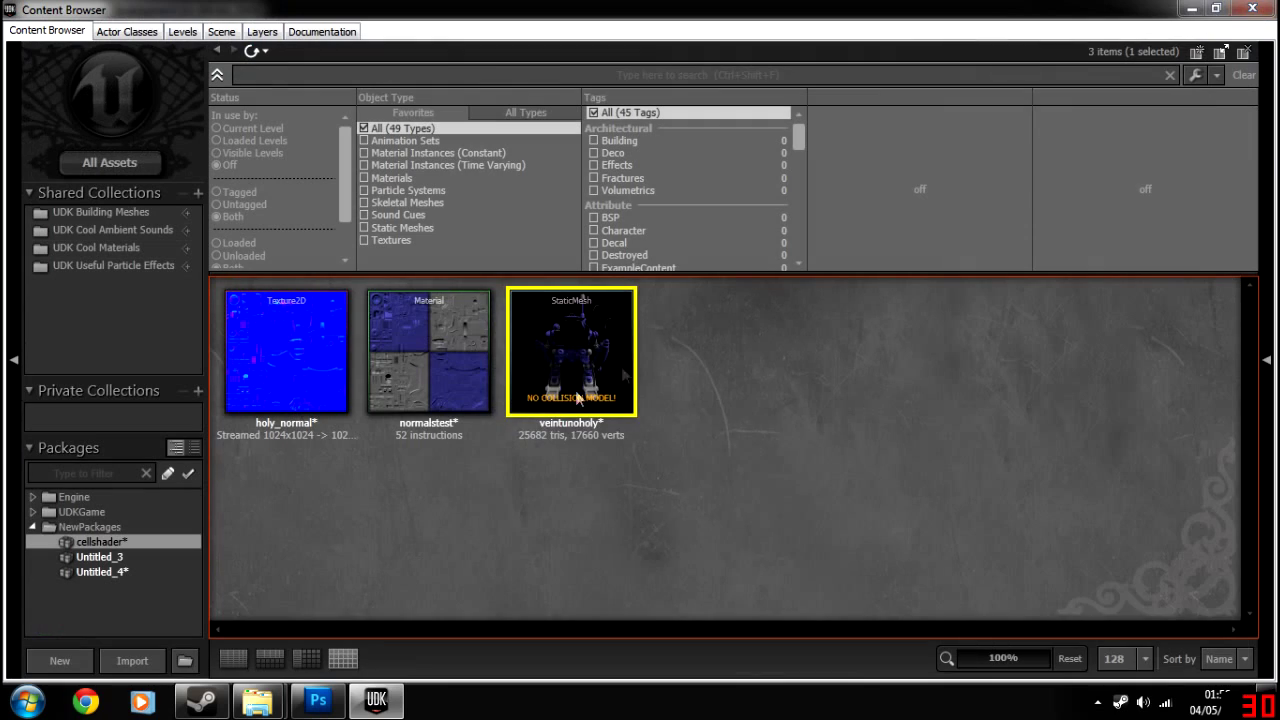
Inspect the normalstest material's node graph and its diffuse Texture Sample, then close it
double_click(450, 379)
left_click_drag(651, 465, 702, 496)
left_click_drag(645, 255, 478, 3)
left_click(797, 250)
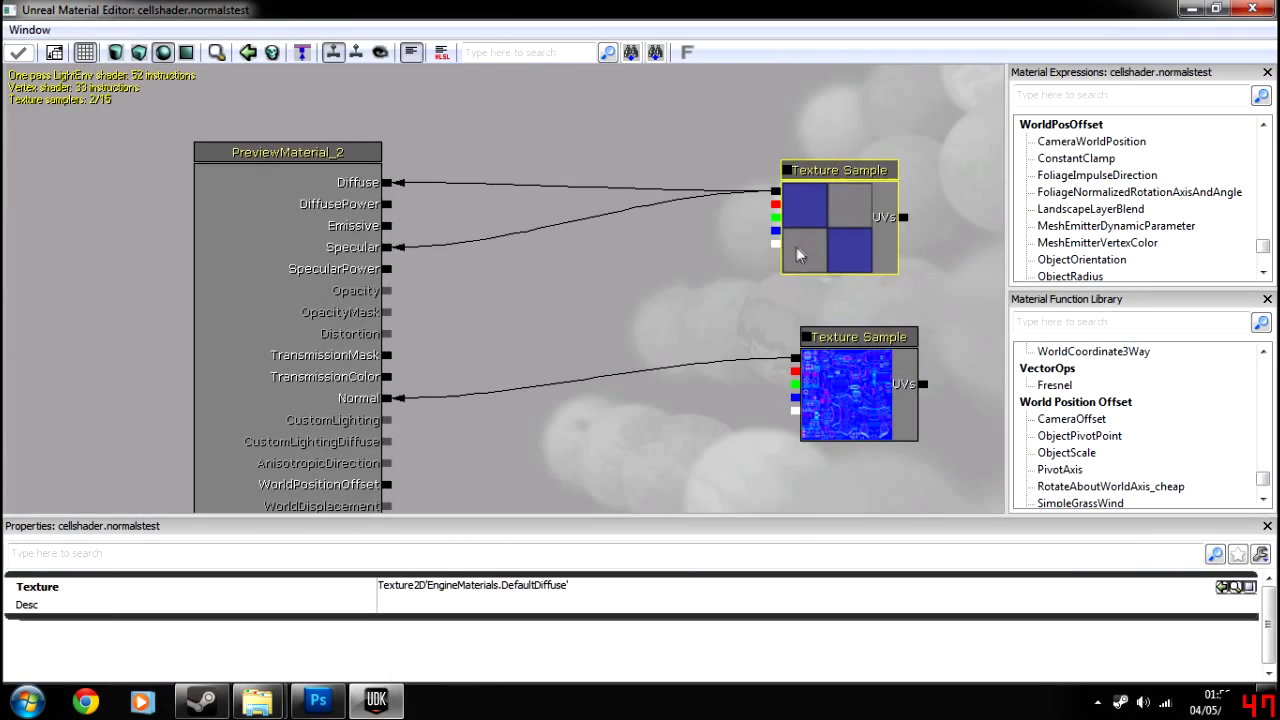
left_click(723, 281)
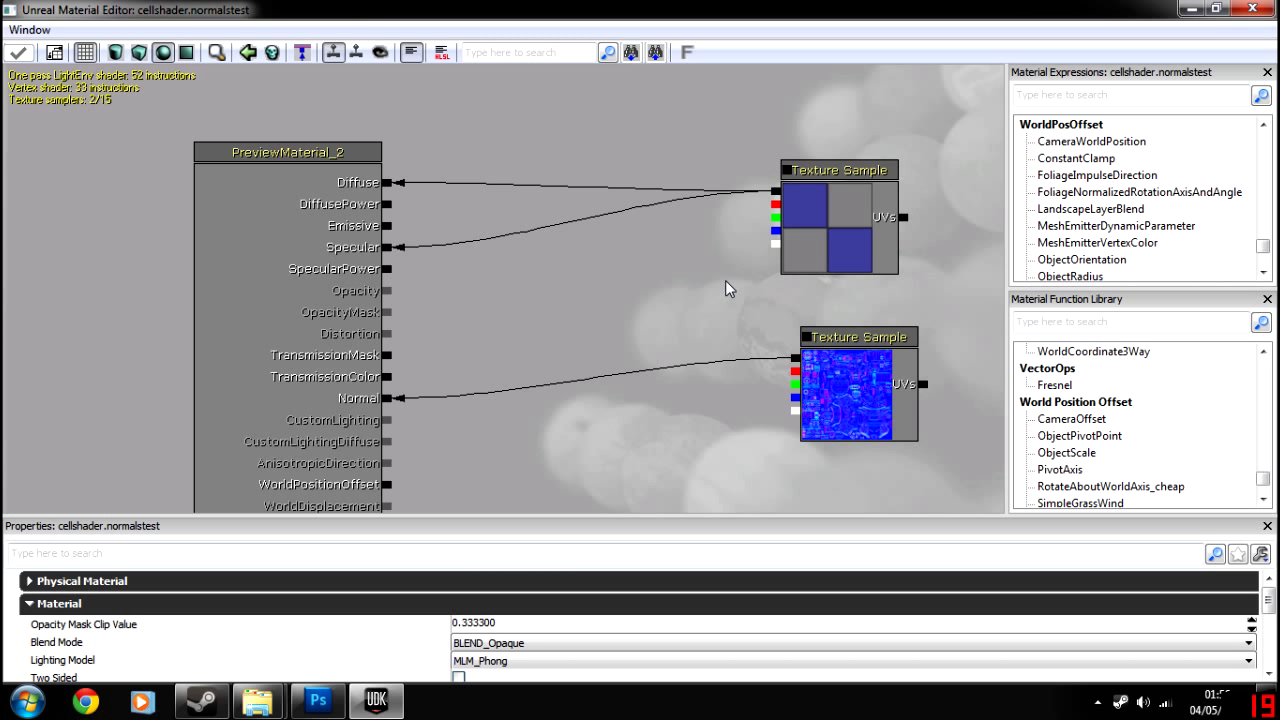
left_click(1245, 12)
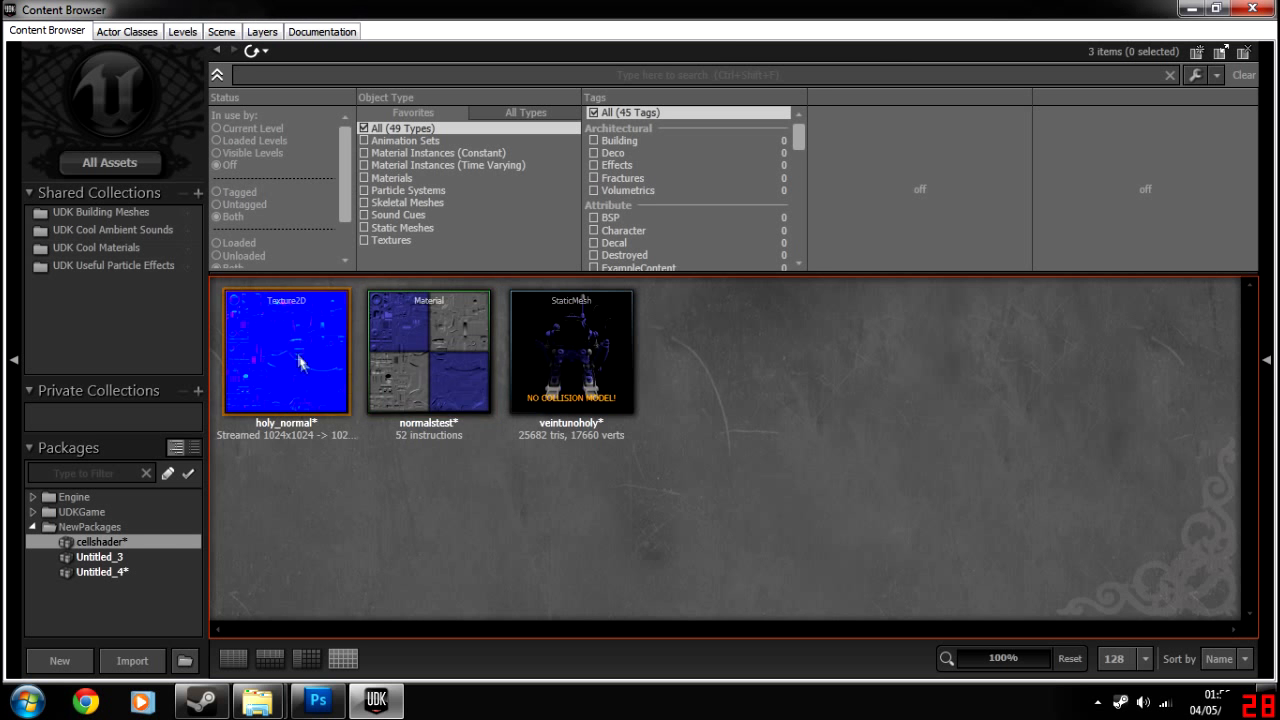
Review the texture properties of holy_normal, including its compression settings and LOD group
double_click(297, 353)
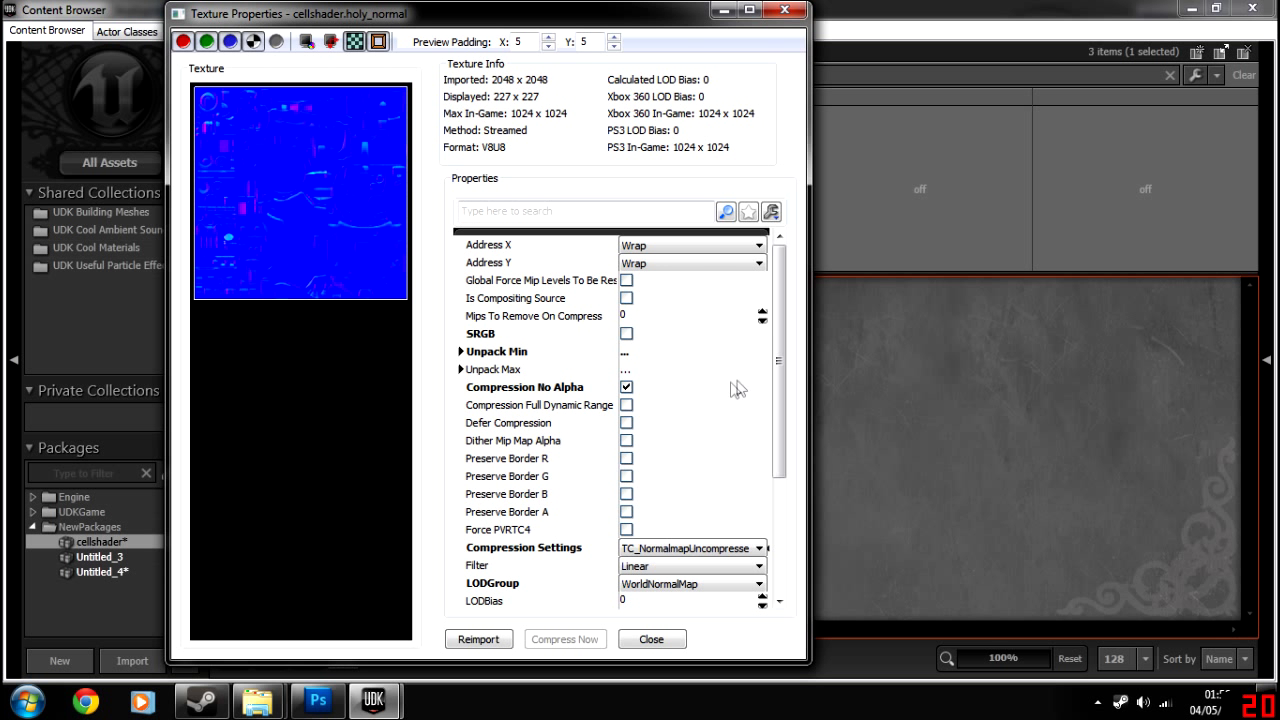
left_click_drag(776, 373, 777, 448)
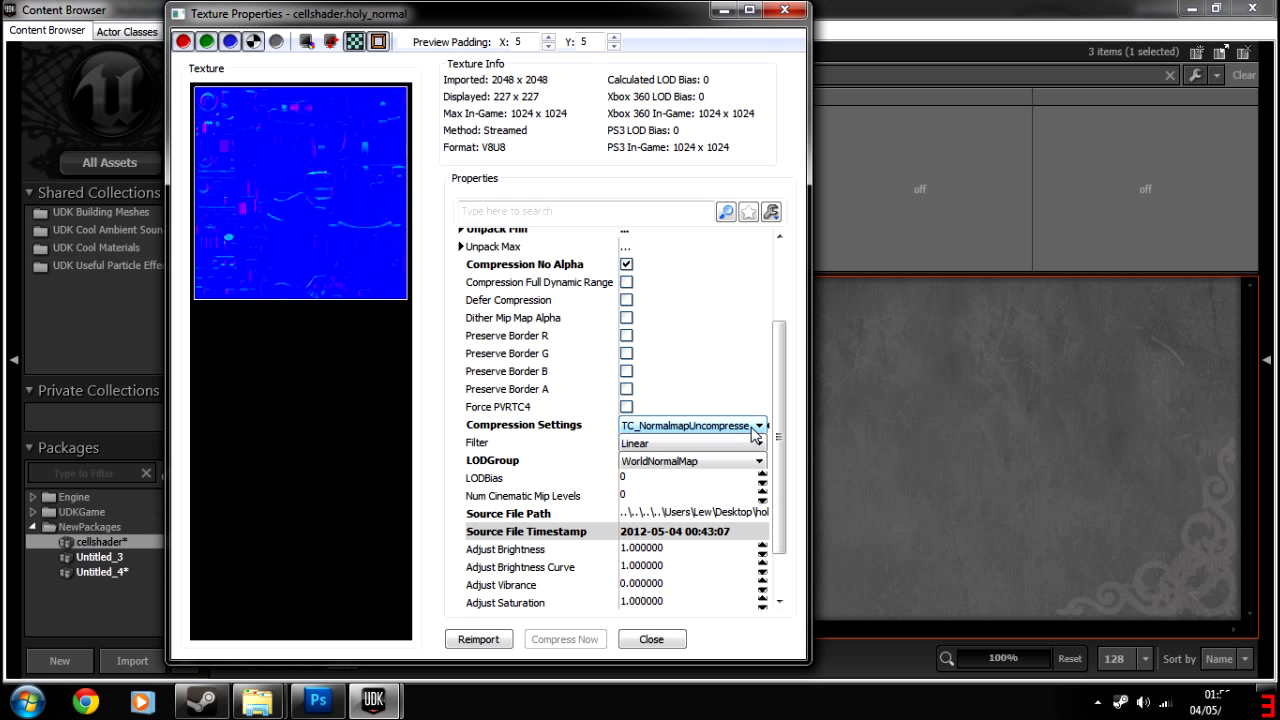
left_click_drag(781, 428, 781, 368)
left_click(784, 10)
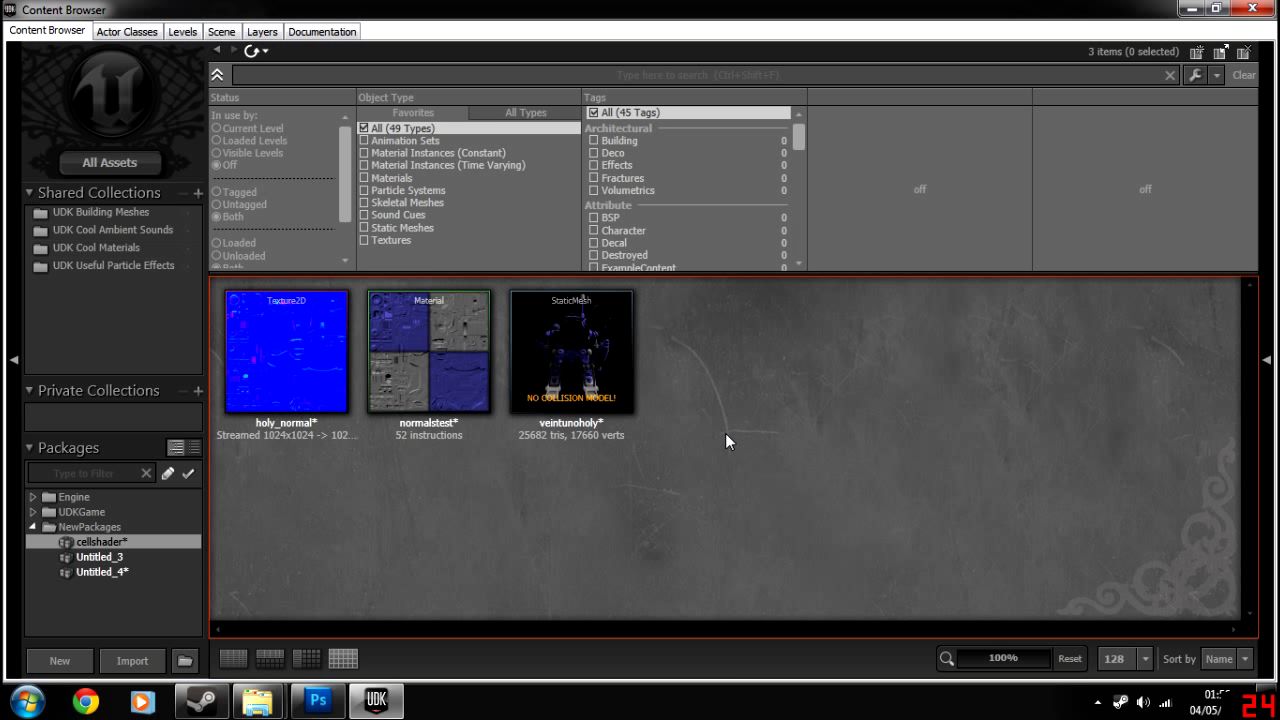
Create a new material named cellshadertut in the cellshader package and maximize its editor window
right_click(781, 423)
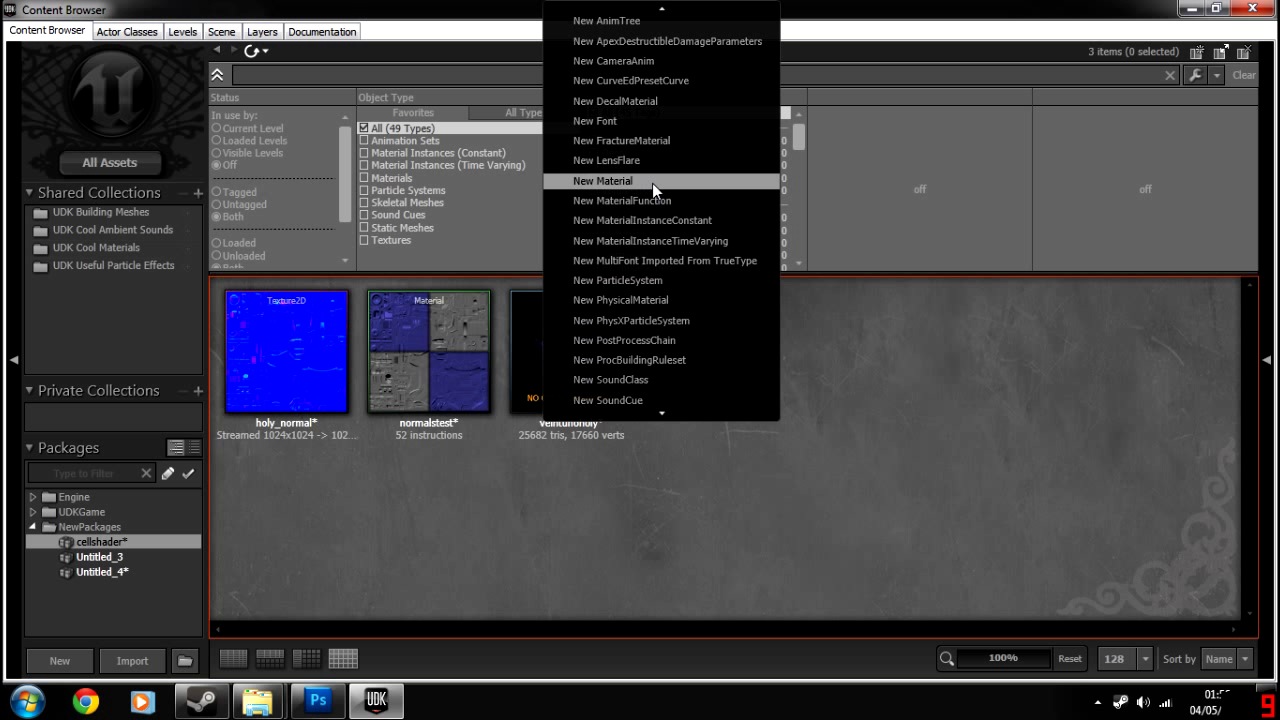
left_click(652, 183)
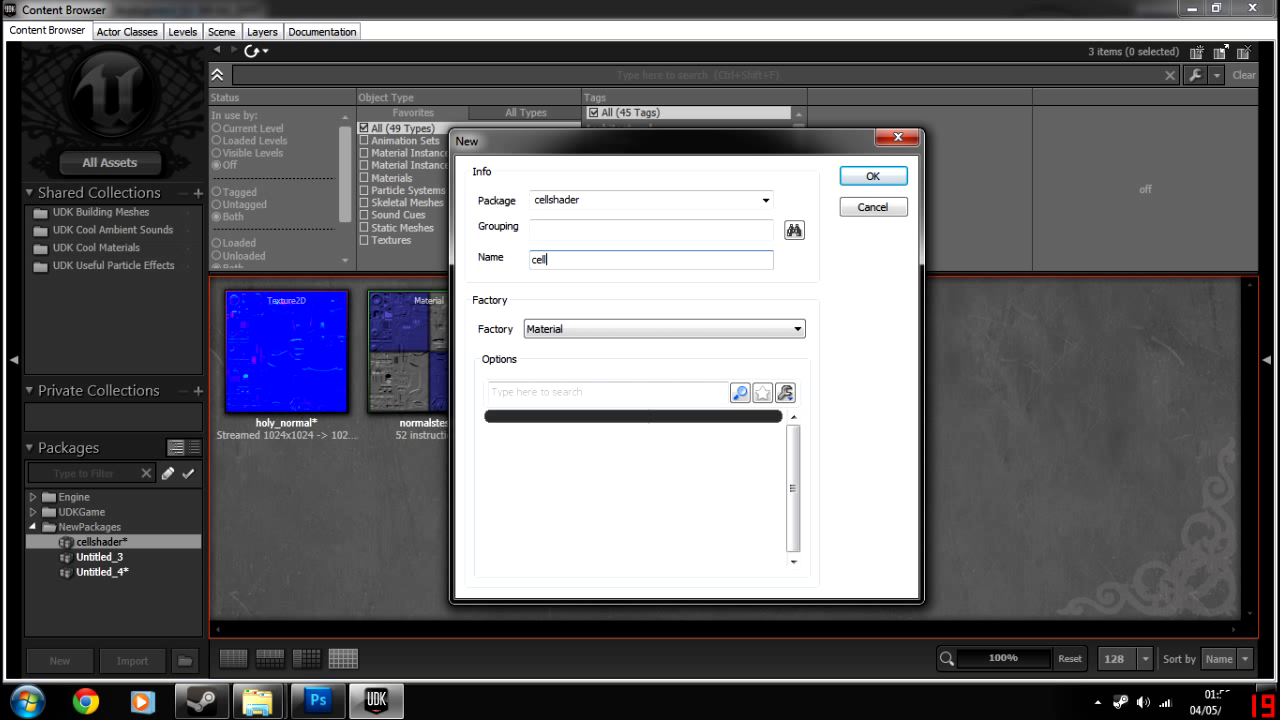
type("rtut")
left_click(878, 177)
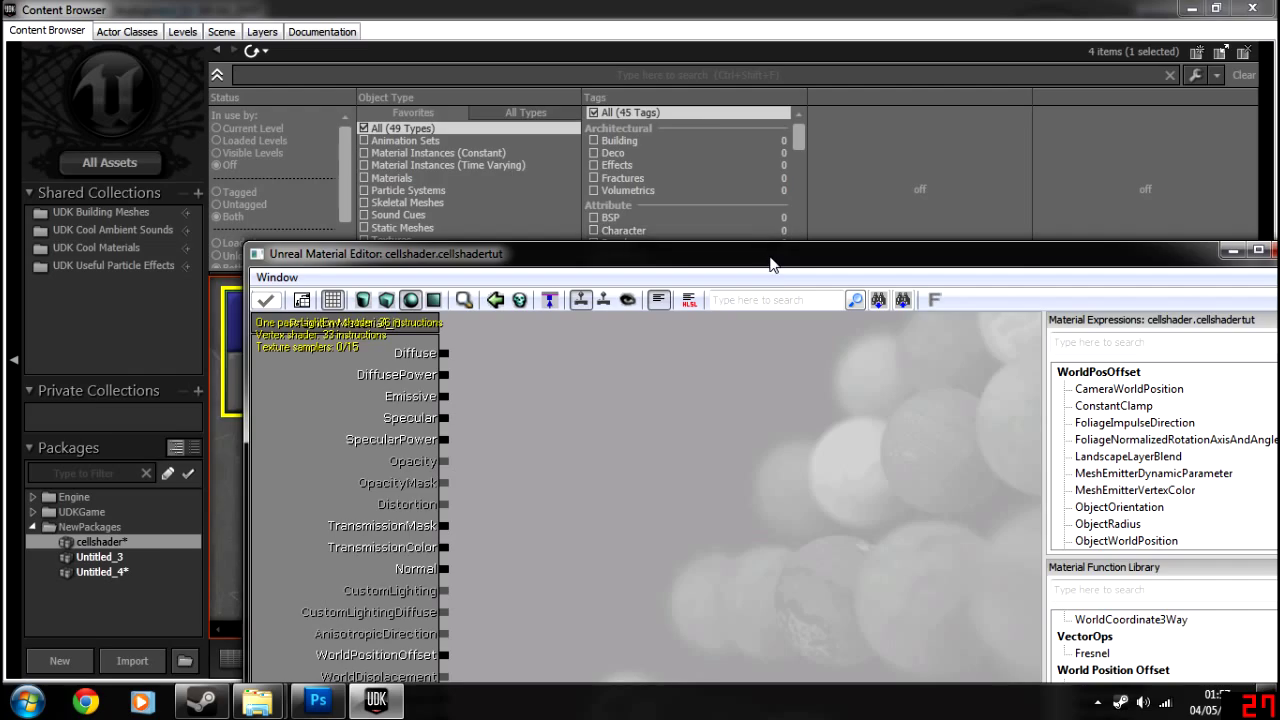
double_click(770, 255)
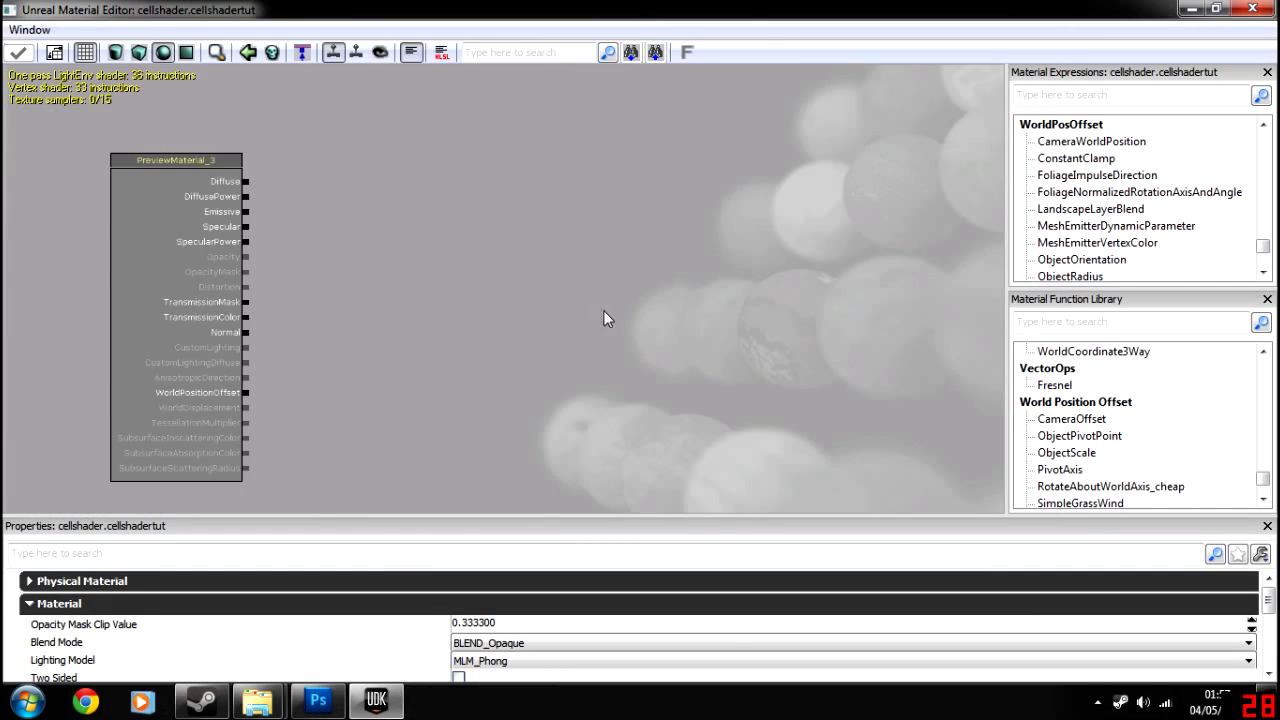
Enlarge the properties area beneath the material graph
left_click_drag(603, 310, 818, 312)
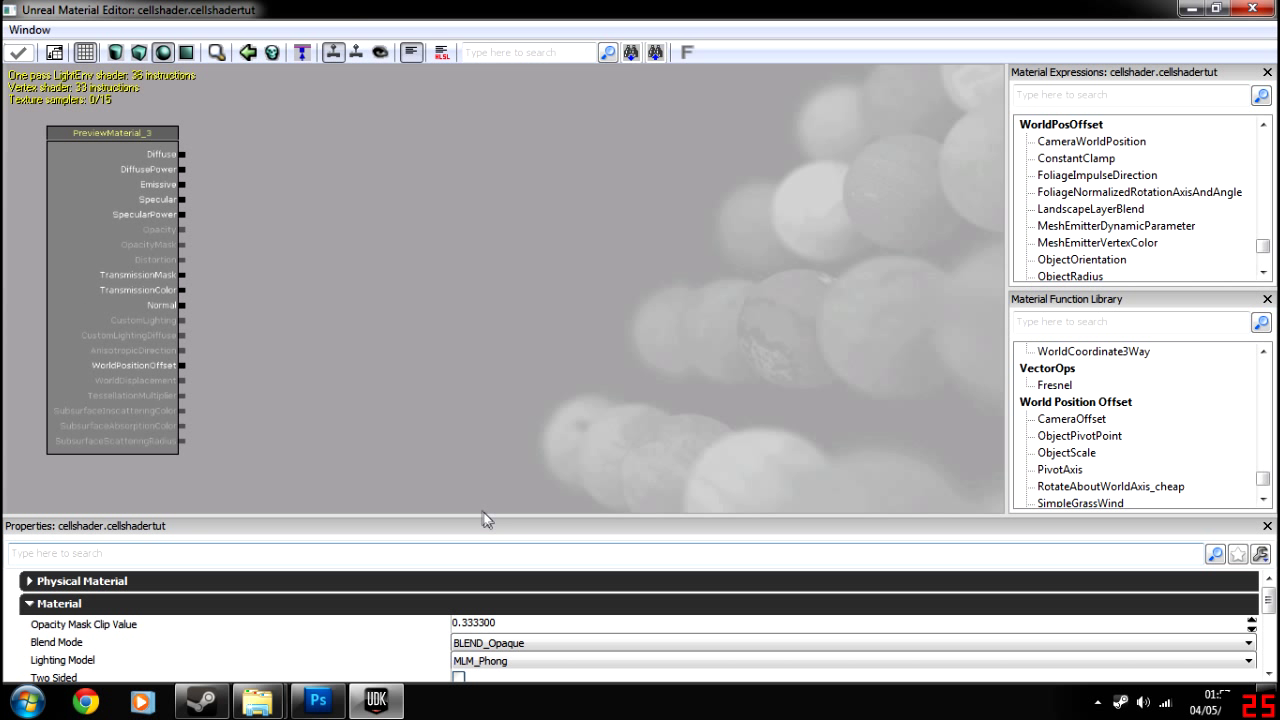
left_click_drag(494, 517, 494, 466)
left_click_drag(550, 383, 709, 261)
left_click(1065, 97)
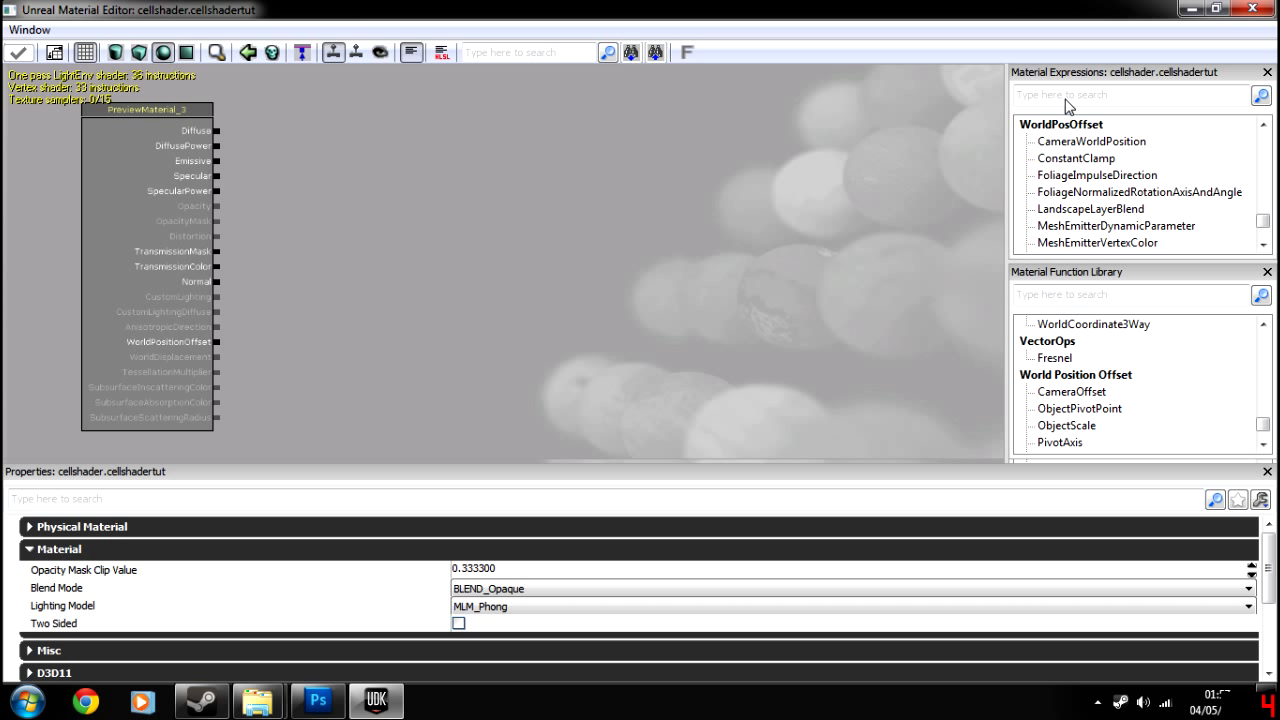
left_click_drag(606, 247, 556, 252)
scroll(555, 250, "down", 3)
left_click_drag(673, 237, 570, 188)
left_click_drag(777, 251, 413, 229)
left_click_drag(788, 280, 988, 259)
mouse_move(460, 247)
left_mouse_down()
mouse_move(586, 256)
mouse_move(616, 278)
left_mouse_up()
left_click_drag(718, 259, 707, 282)
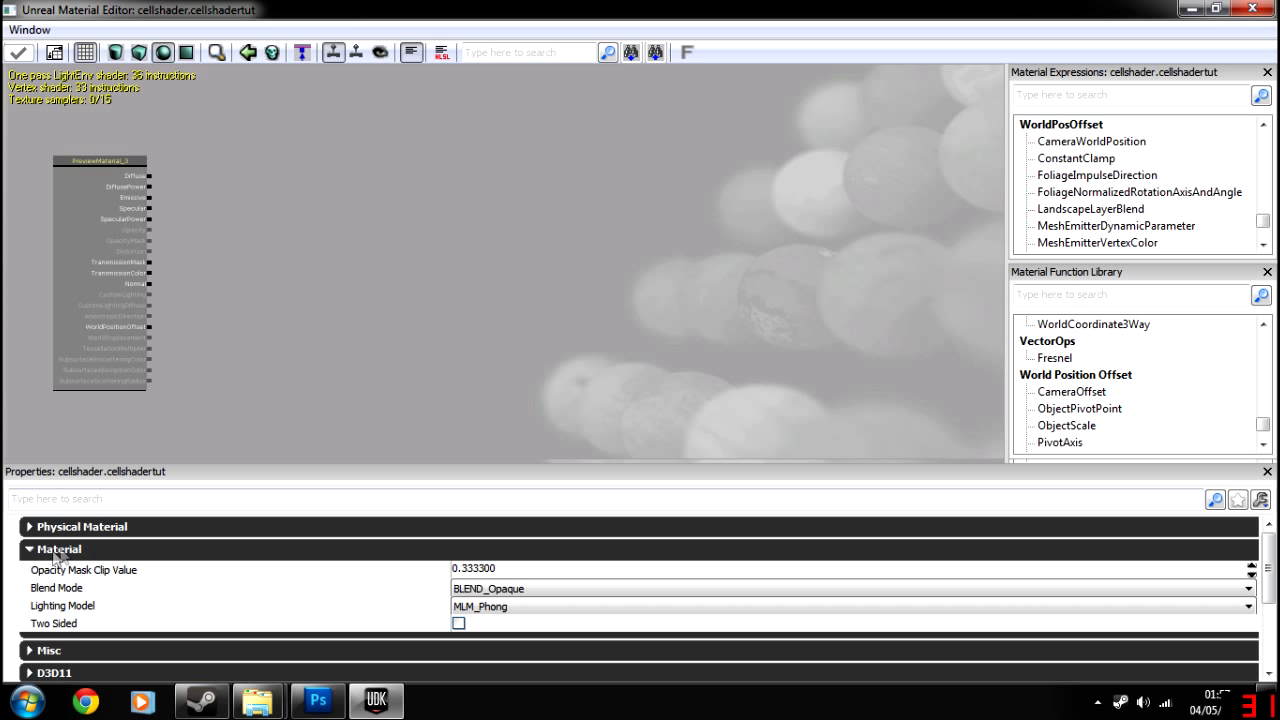
Set the material's Lighting Model to MLM_Custom
left_click(501, 607)
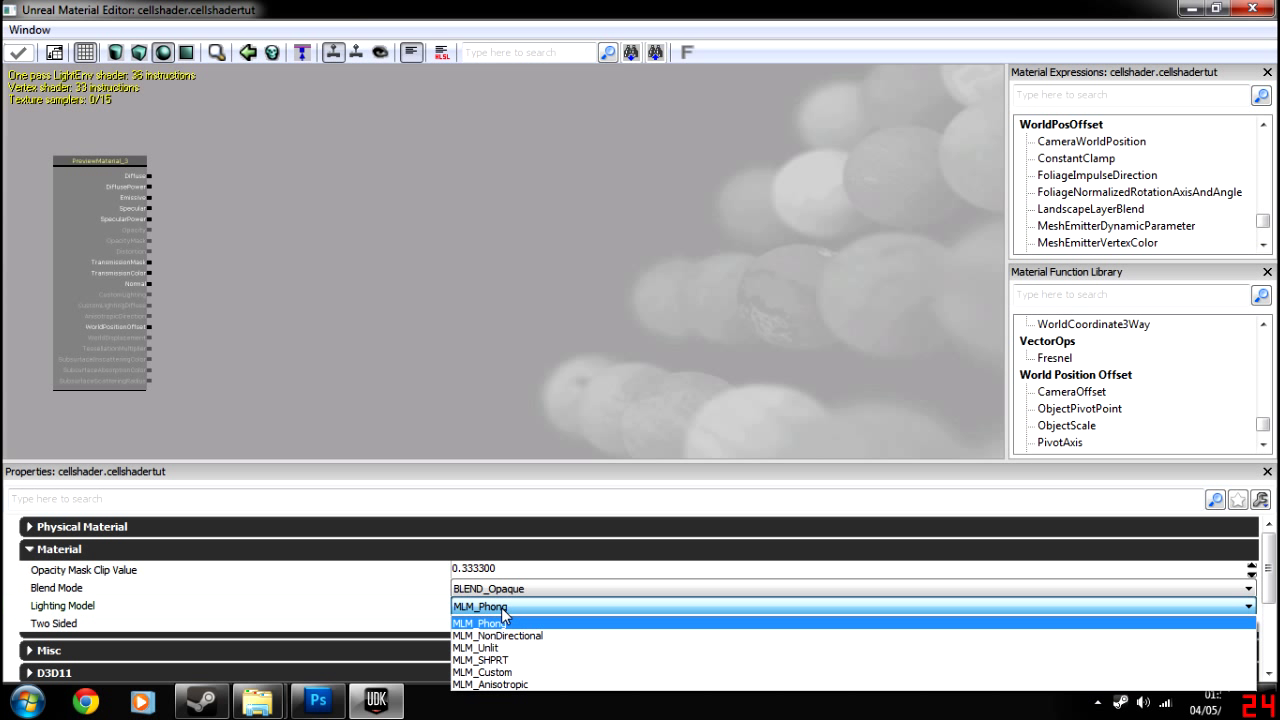
left_click(502, 672)
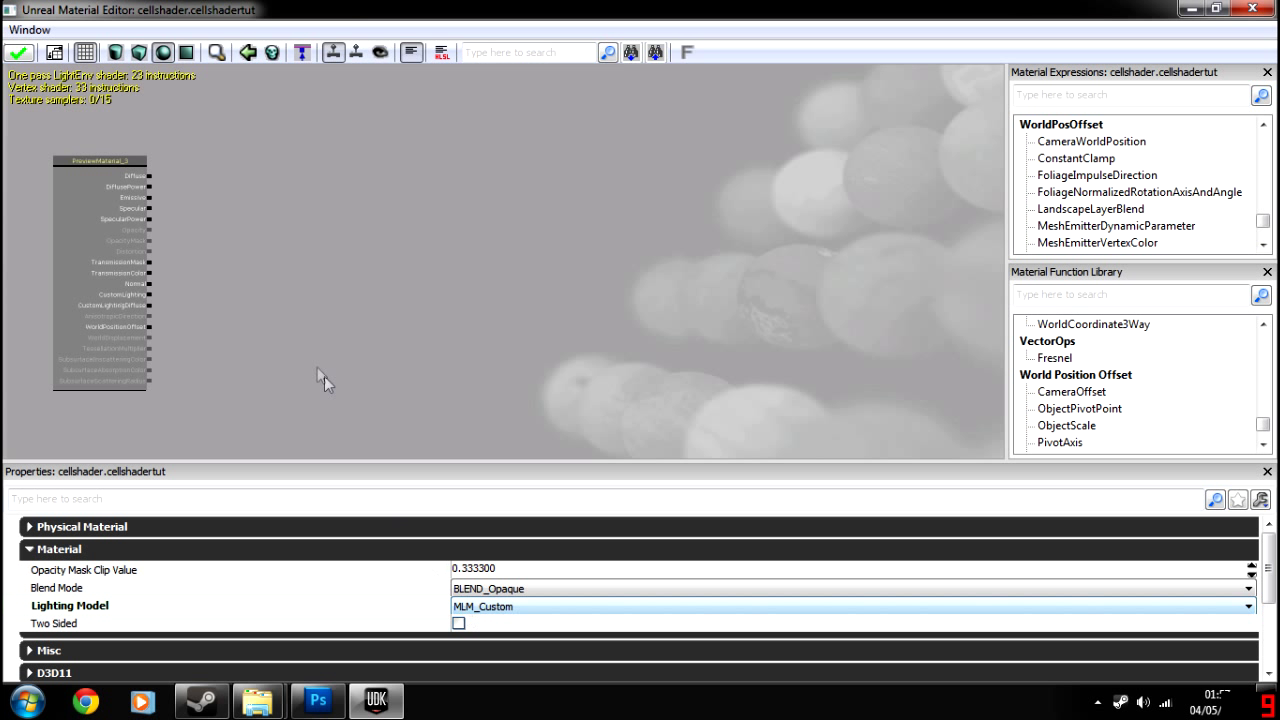
left_click_drag(322, 338, 475, 347)
scroll(411, 335, "up", 1)
left_click_drag(514, 296, 420, 283)
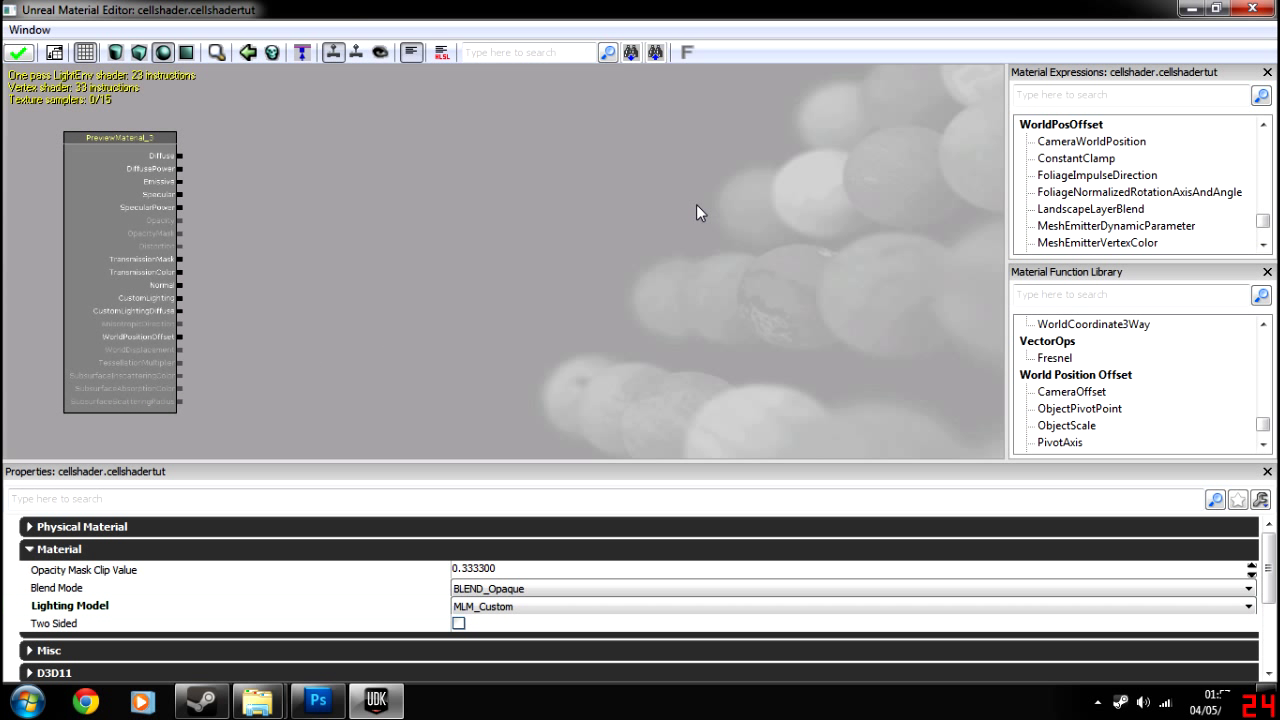
Hide the Material Function Library and show the material preview in the editor
left_click(1078, 96)
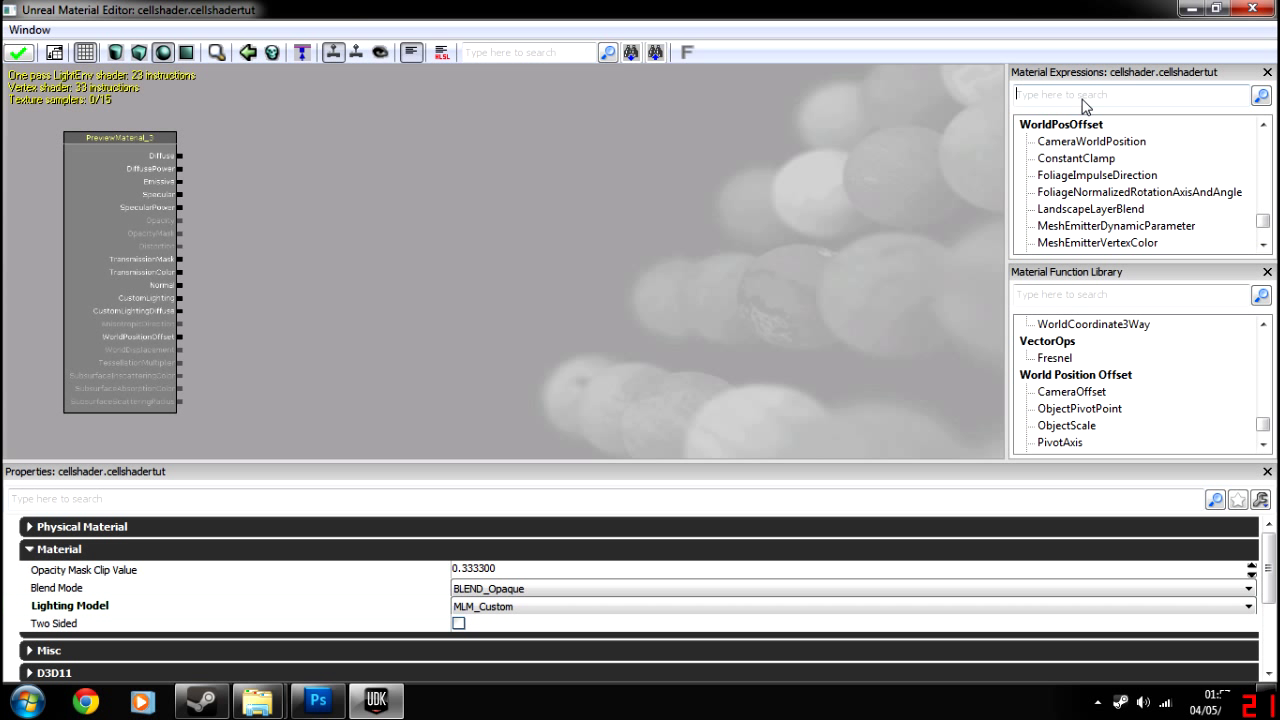
left_click(1268, 273)
mouse_move(827, 240)
left_mouse_down()
mouse_move(814, 246)
mouse_move(840, 239)
left_mouse_up()
left_click(30, 29)
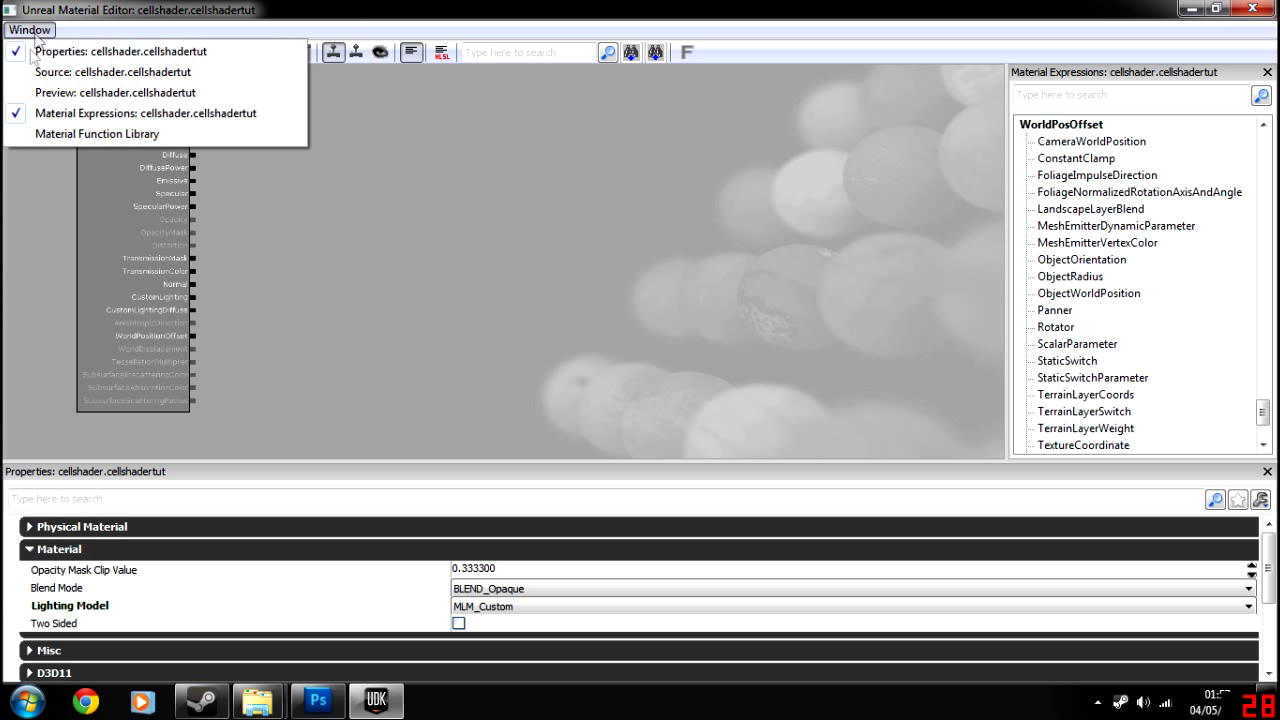
left_click(55, 91)
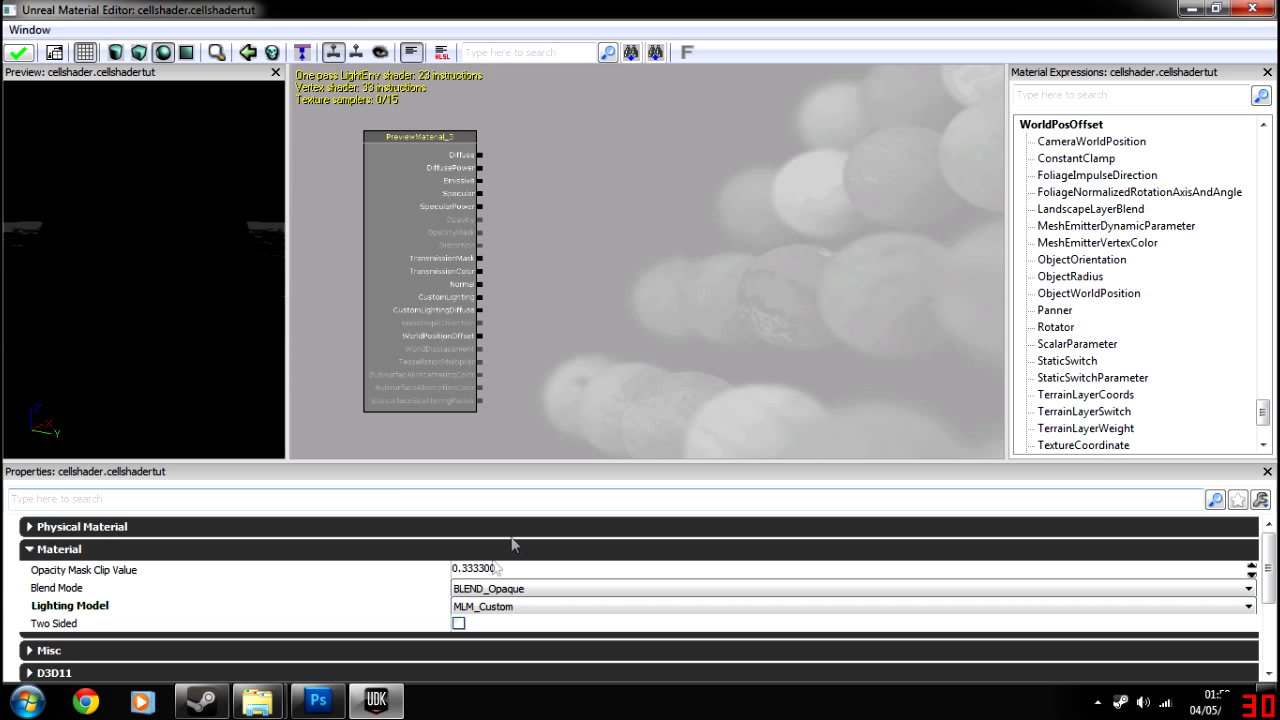
Switch the Lighting Model to MLM_Phong for comparison and set it back to MLM_Custom
left_click(493, 607)
left_click(505, 623)
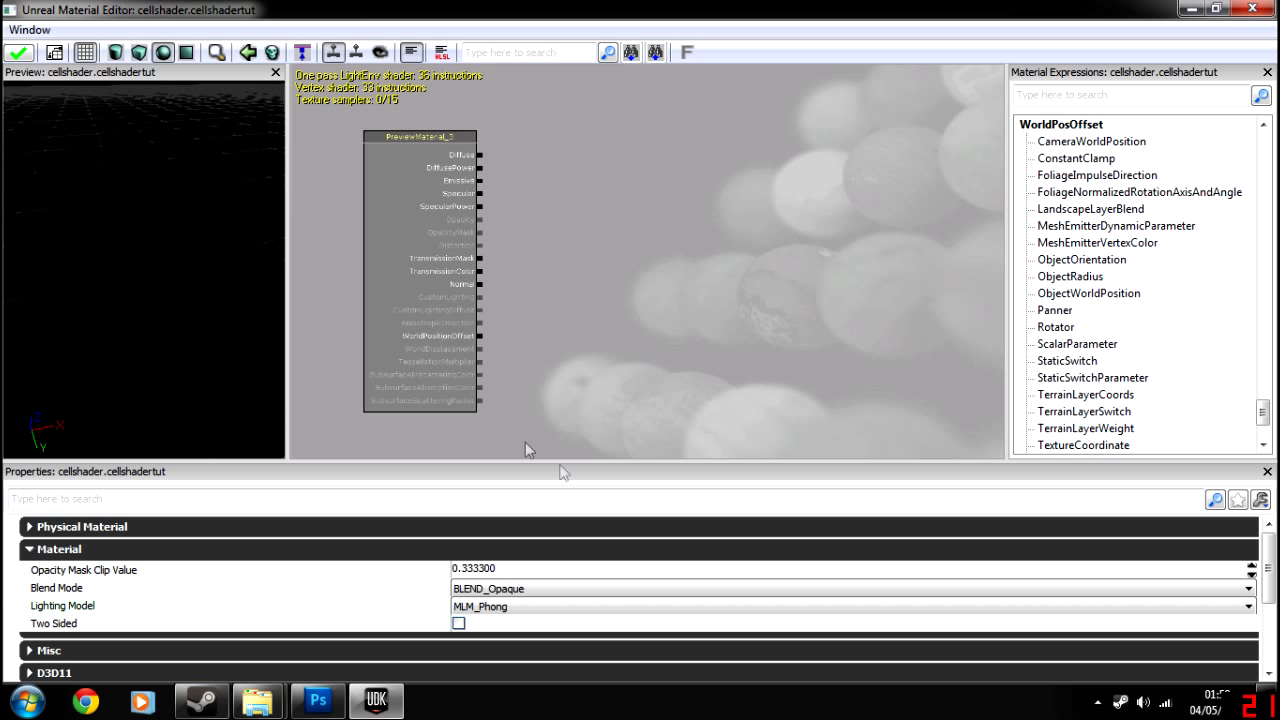
left_click(495, 607)
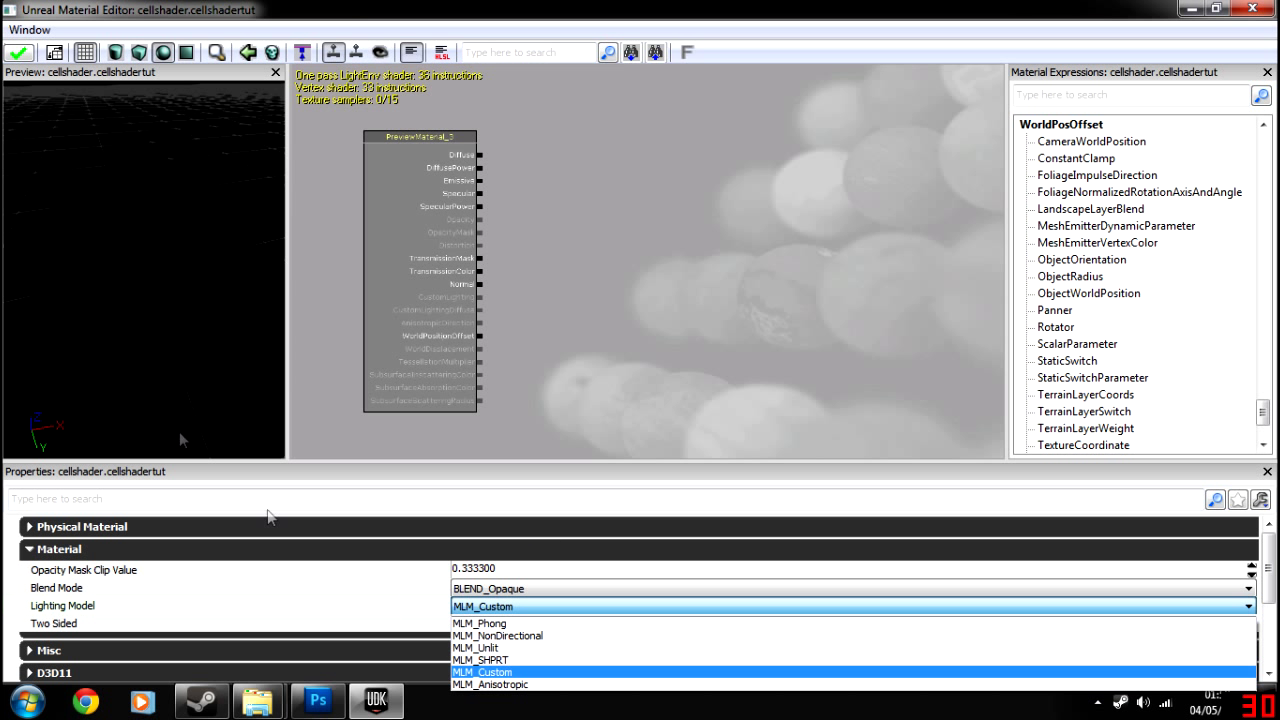
left_click(527, 672)
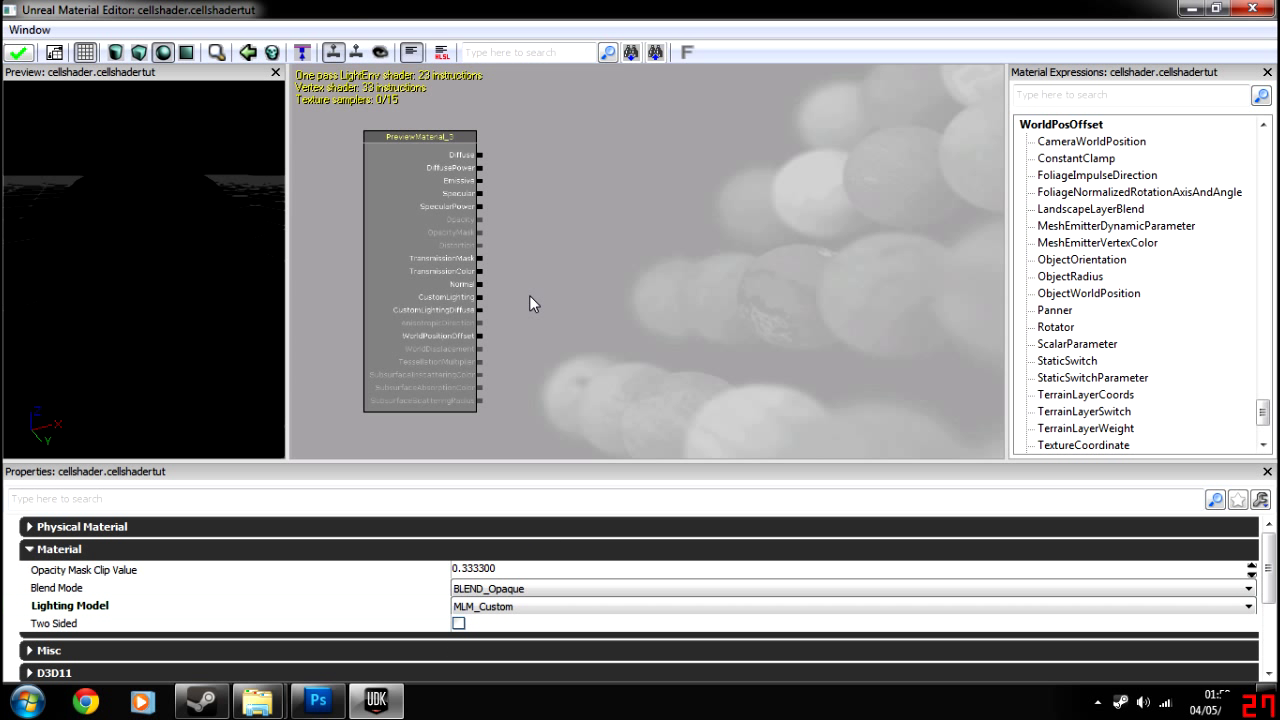
Examine the CustomLighting and CustomLightingDiffuse inputs on the main material node
left_click_drag(552, 302, 619, 313)
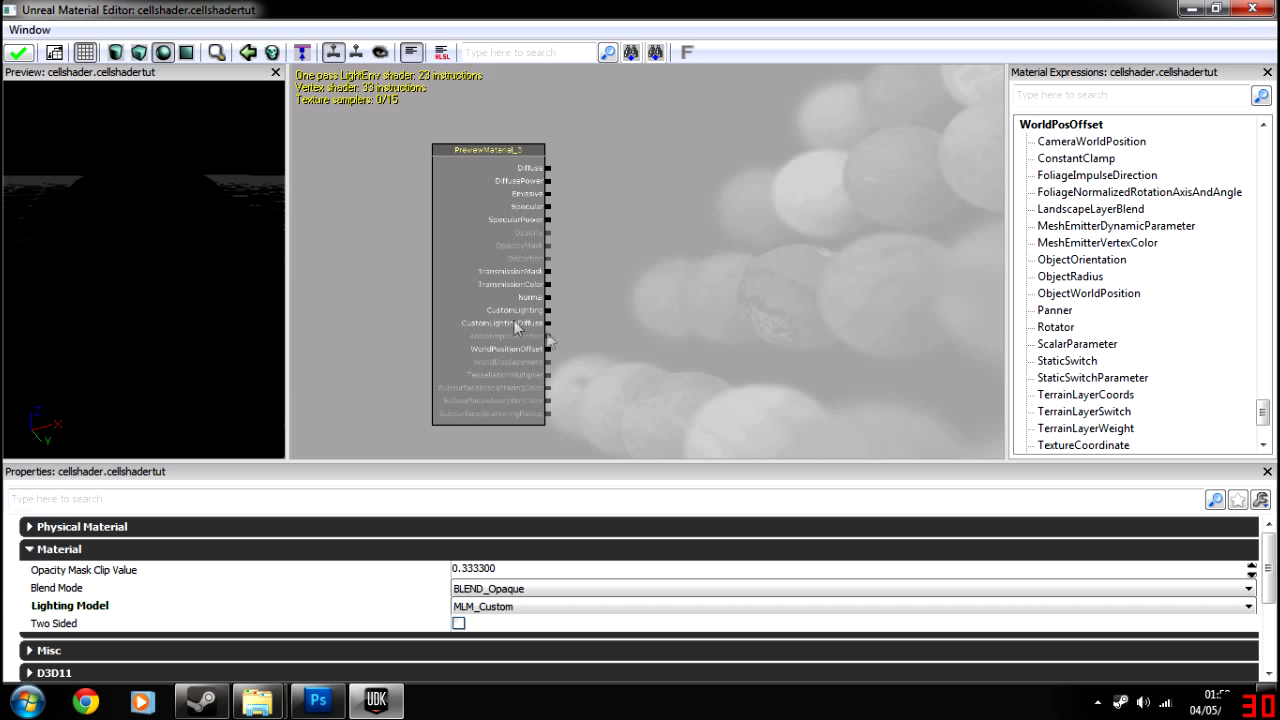
scroll(561, 335, "up", 4)
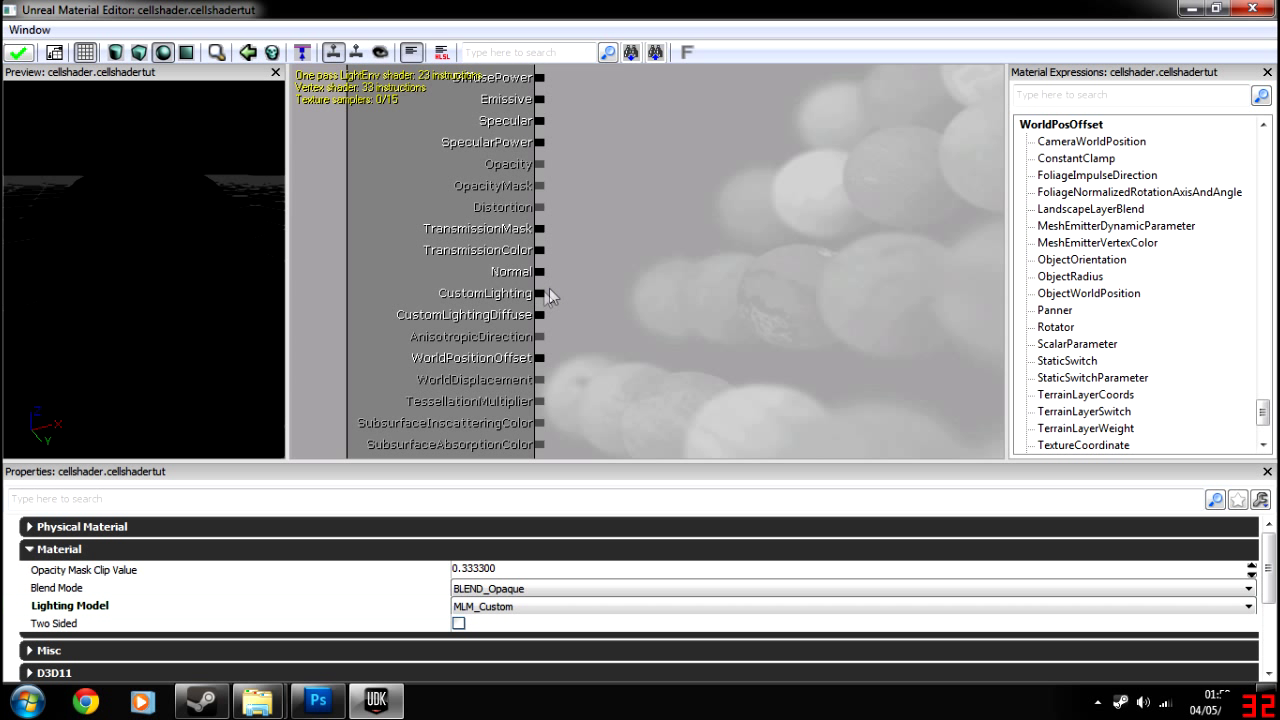
scroll(585, 285, "down", 5)
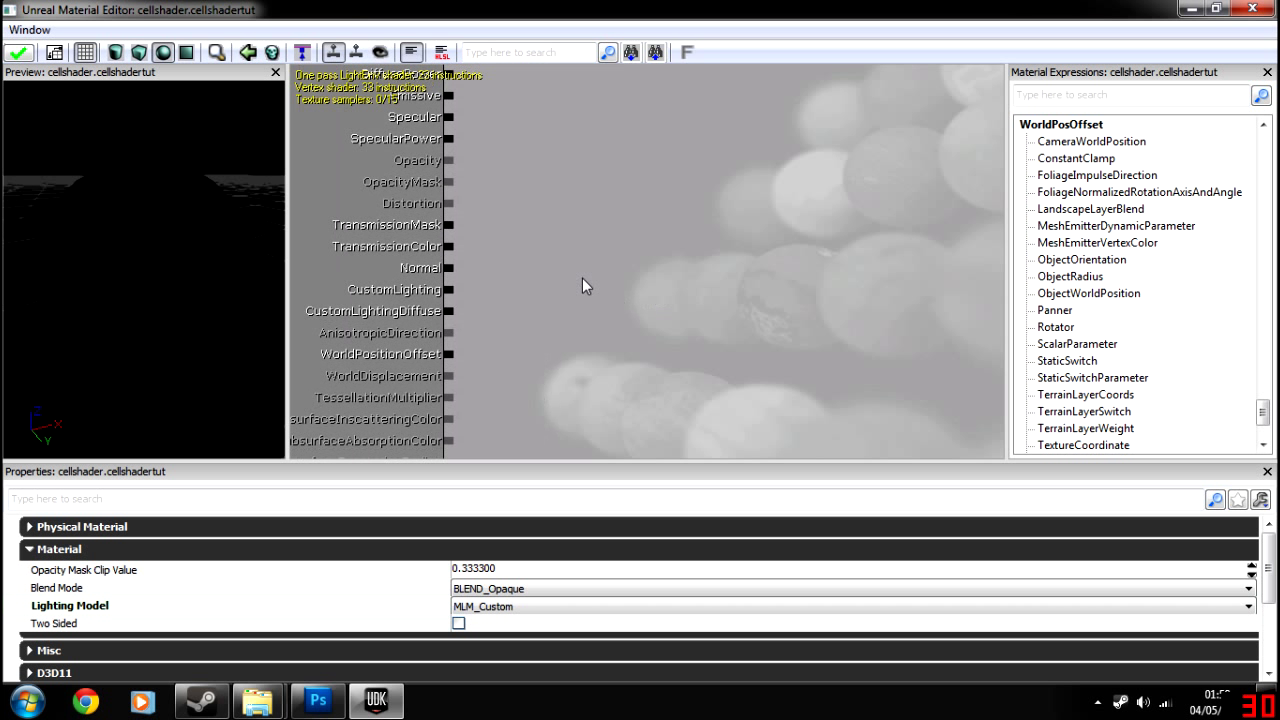
left_click_drag(757, 273, 567, 297)
scroll(672, 270, "down", 3)
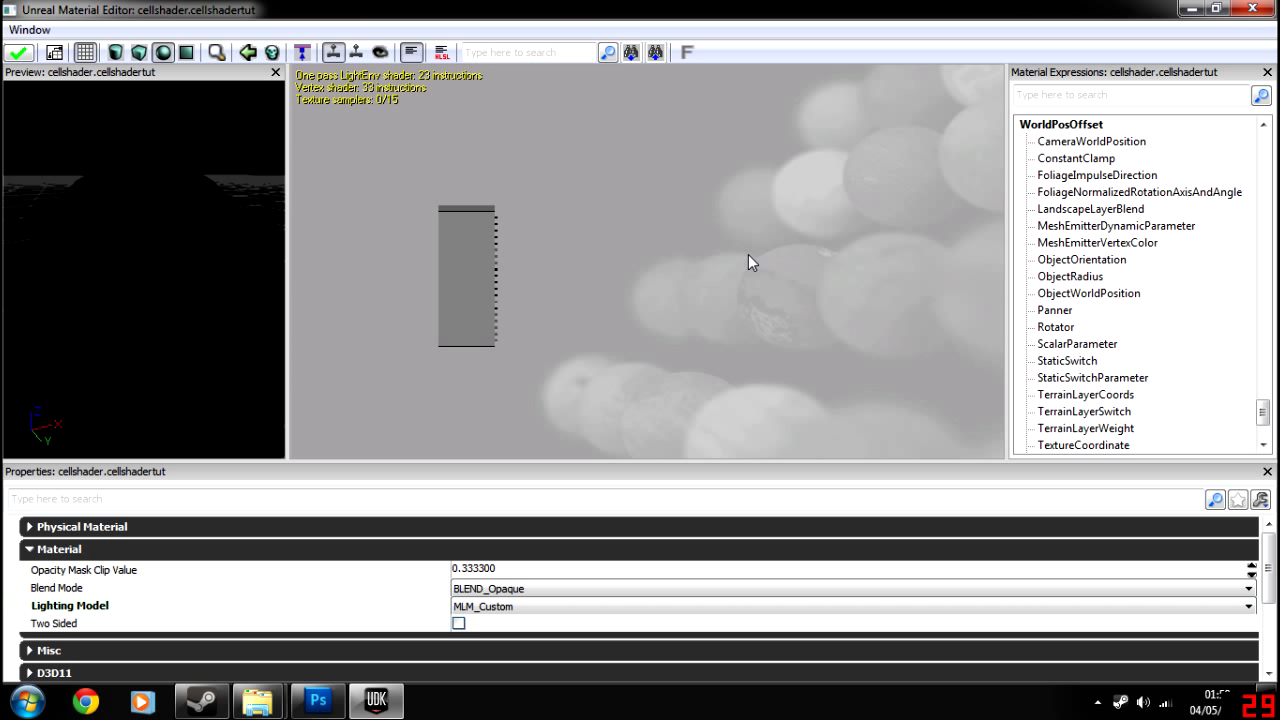
Search the material expressions for "light" and add a LightVector node to the graph beside the material node
left_click_drag(746, 263, 670, 282)
left_click(1061, 97)
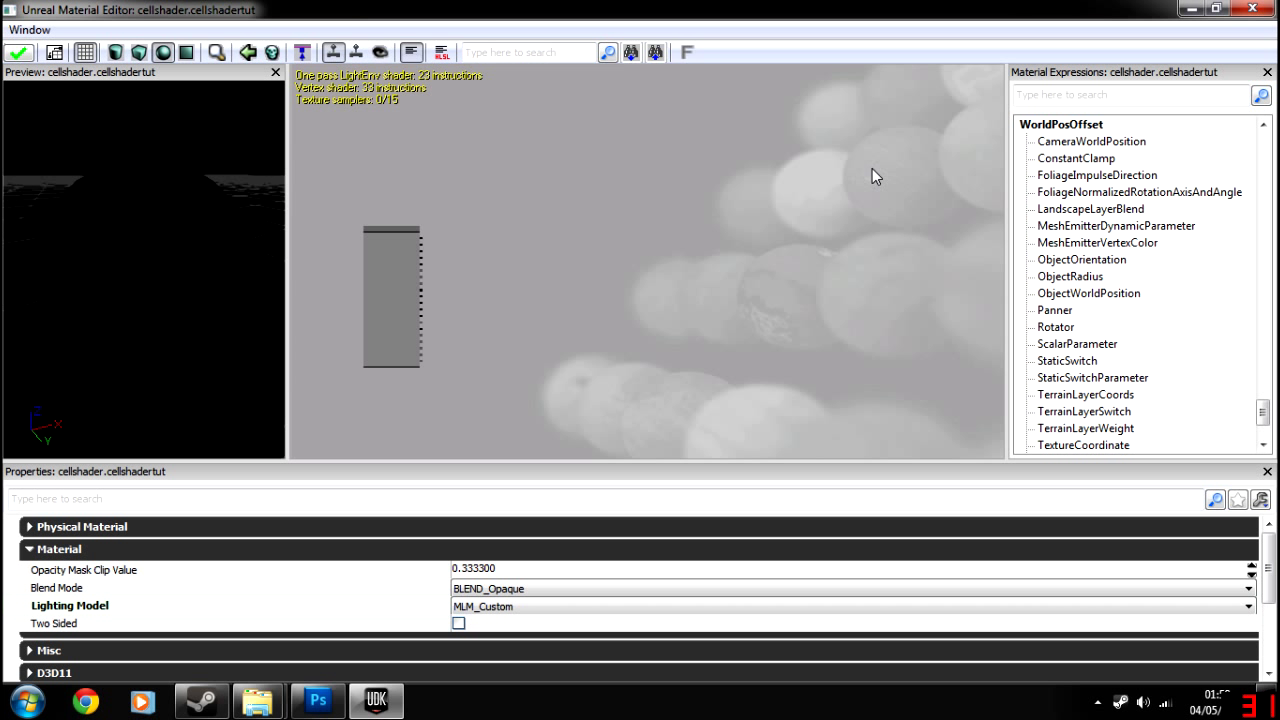
type("light")
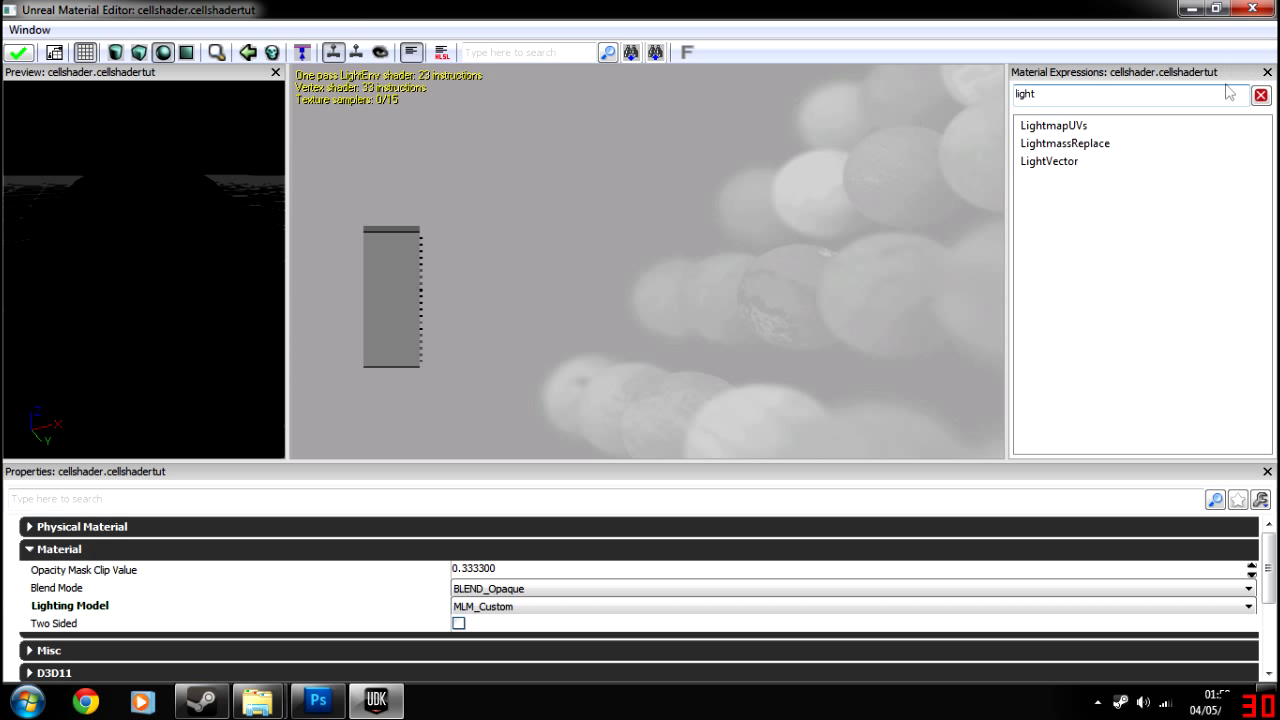
left_click_drag(1052, 165, 883, 221)
scroll(760, 160, "down", 5)
scroll(700, 270, "down", 2)
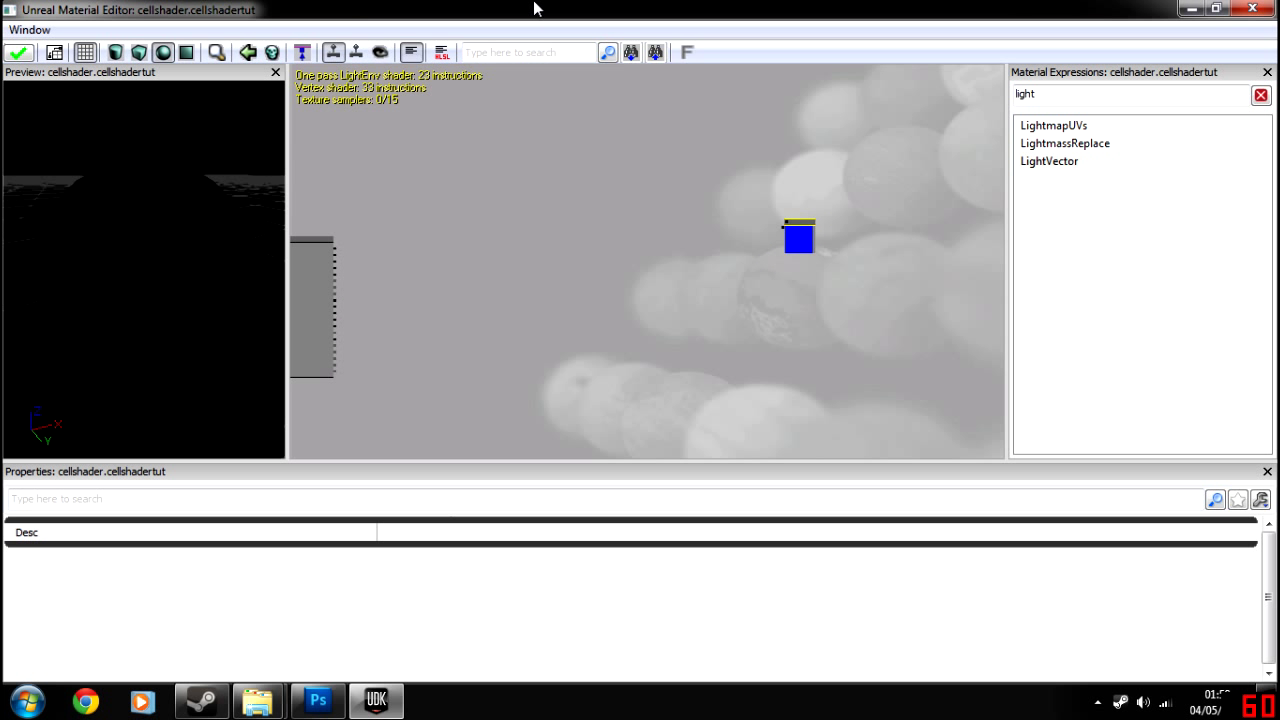
Place the holy_normal texture from the Content Browser into the material graph as a Texture Sample node
left_click(533, 240)
scroll(700, 235, "up", 2)
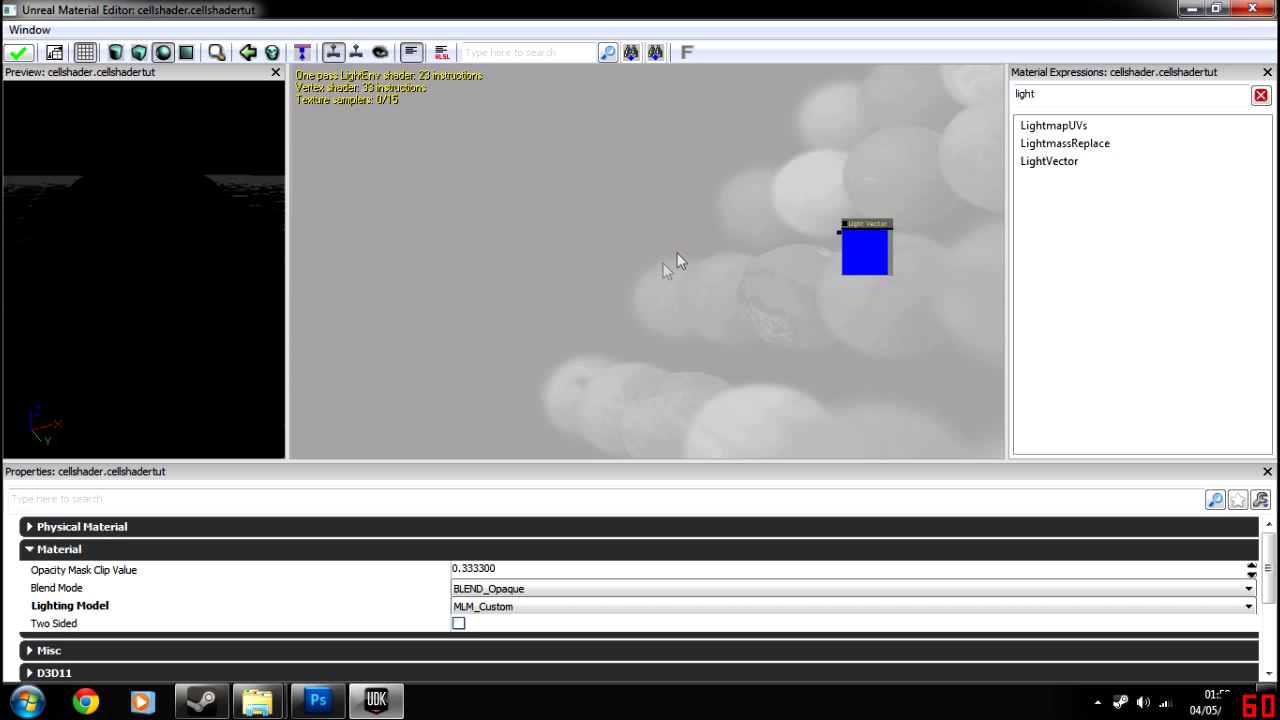
left_click_drag(648, 268, 726, 252)
scroll(709, 251, "down", 2)
scroll(709, 251, "up", 1)
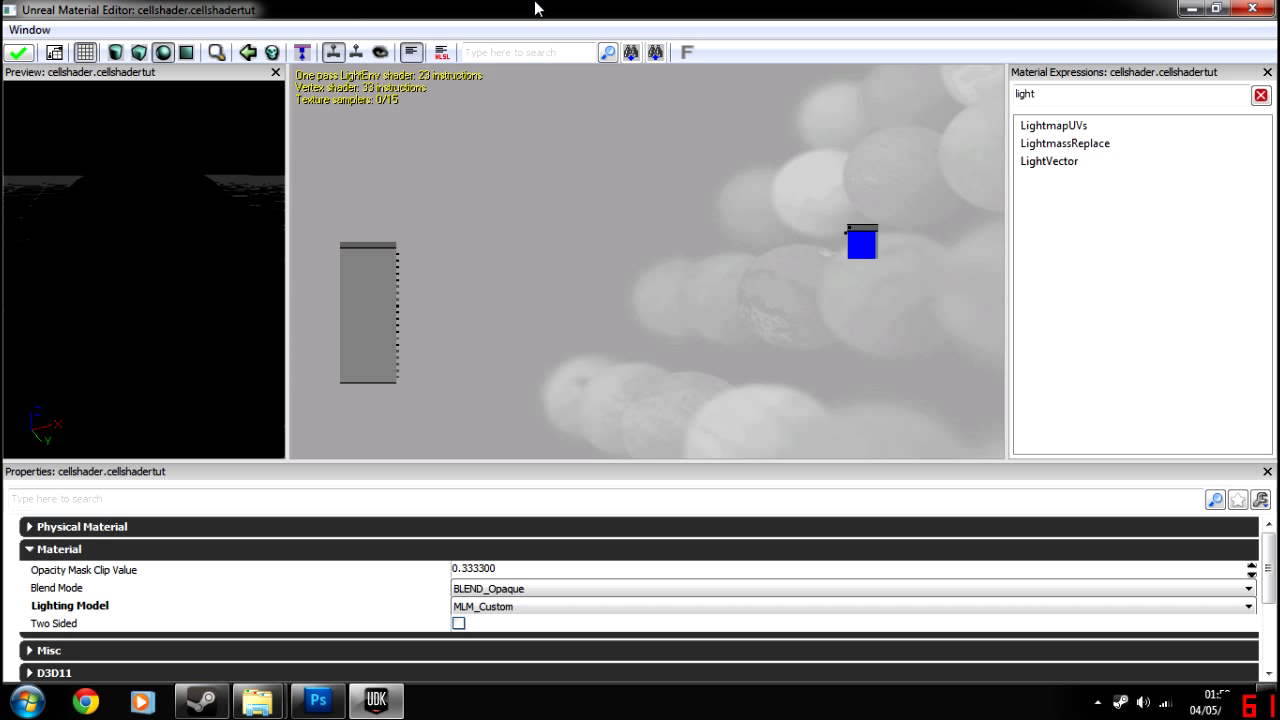
left_click_drag(535, 9, 1142, 101)
left_click(440, 378)
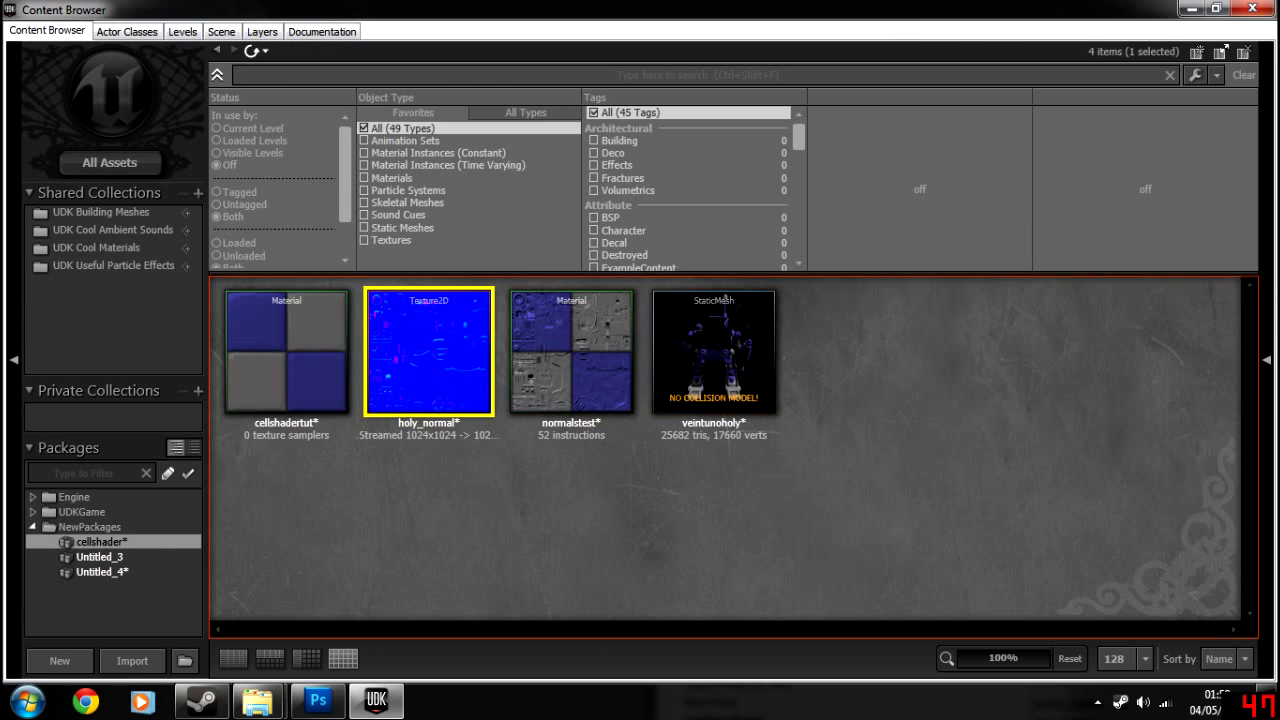
key("alt+Tab")
right_click(1158, 391)
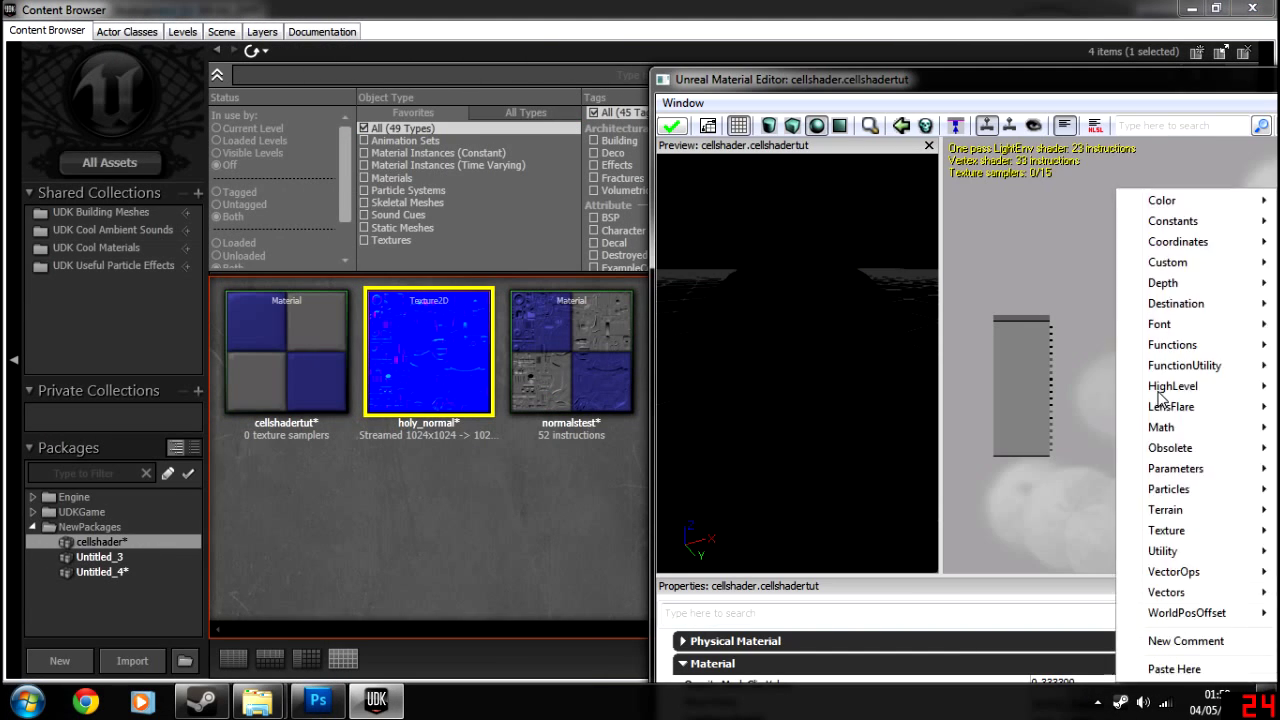
left_click(1080, 439)
left_click_drag(422, 355, 1162, 410)
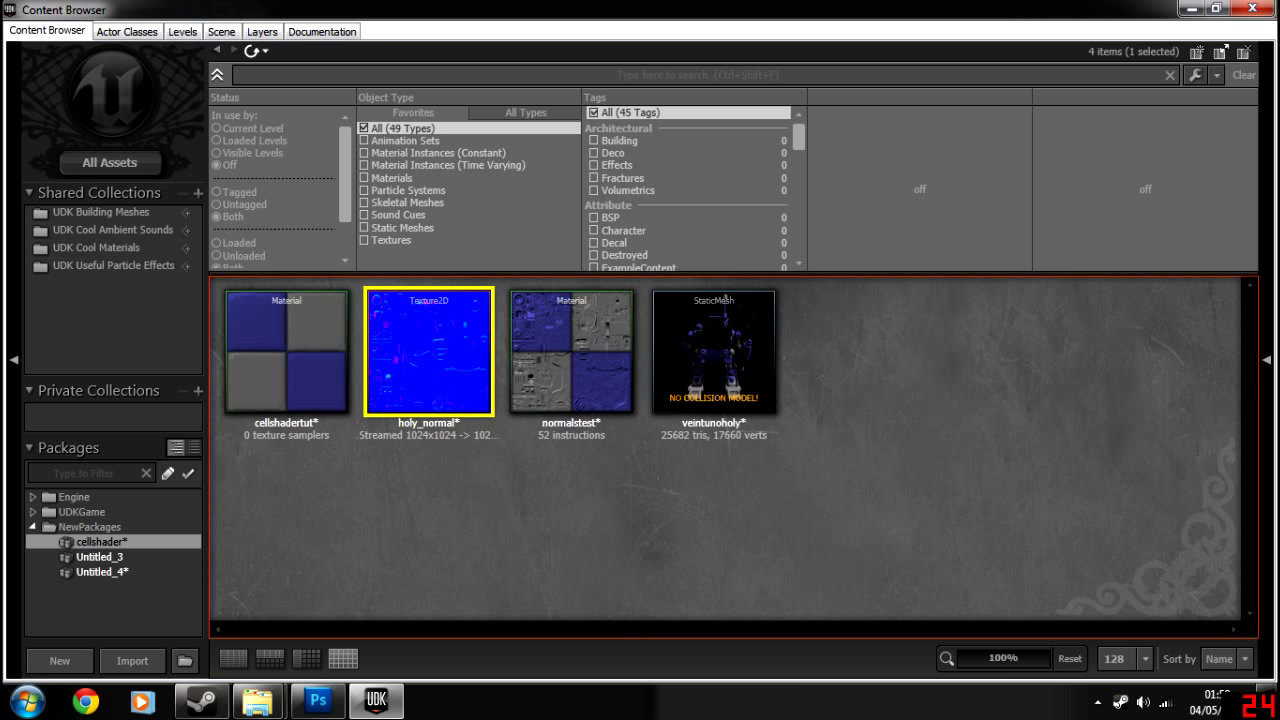
left_click_drag(1279, 80, 820, 2)
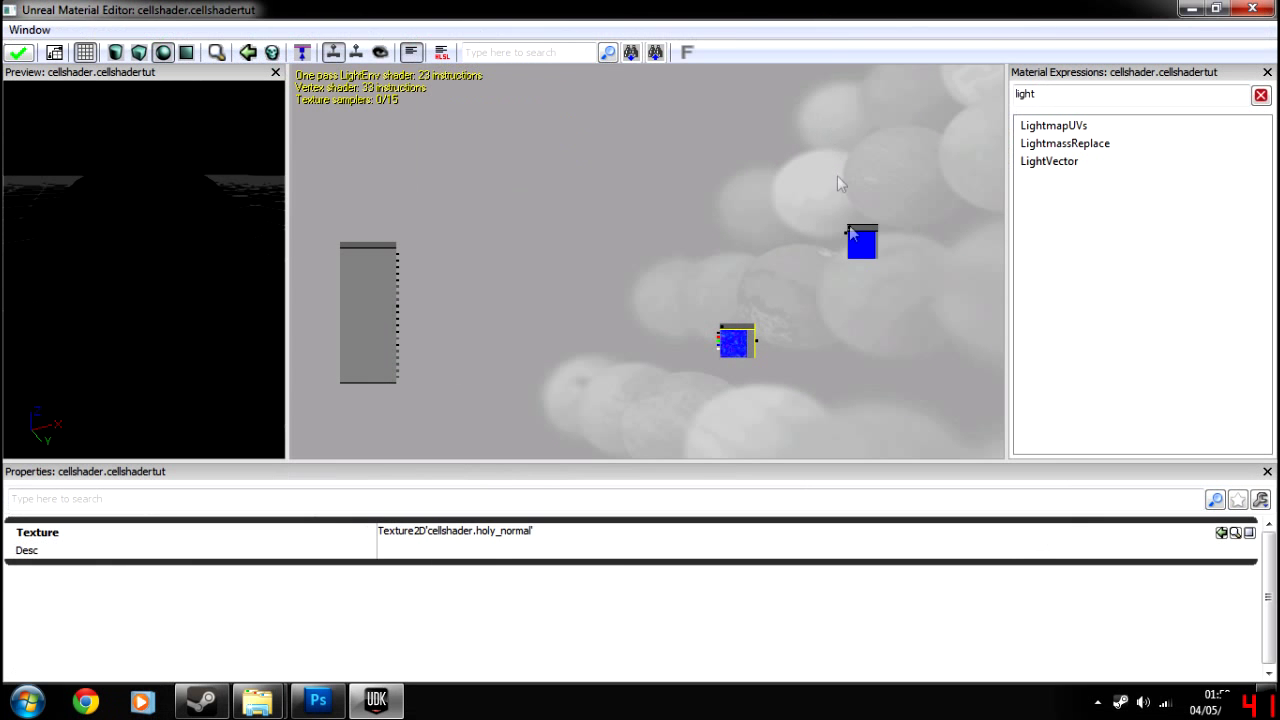
Arrange the Texture Sample node directly below the Light Vector node
left_click(705, 349)
left_click(738, 345)
left_click_drag(738, 350, 862, 294)
scroll(780, 326, "up", 3)
left_click_drag(771, 328, 612, 211)
scroll(673, 250, "down", 1)
left_click(704, 183)
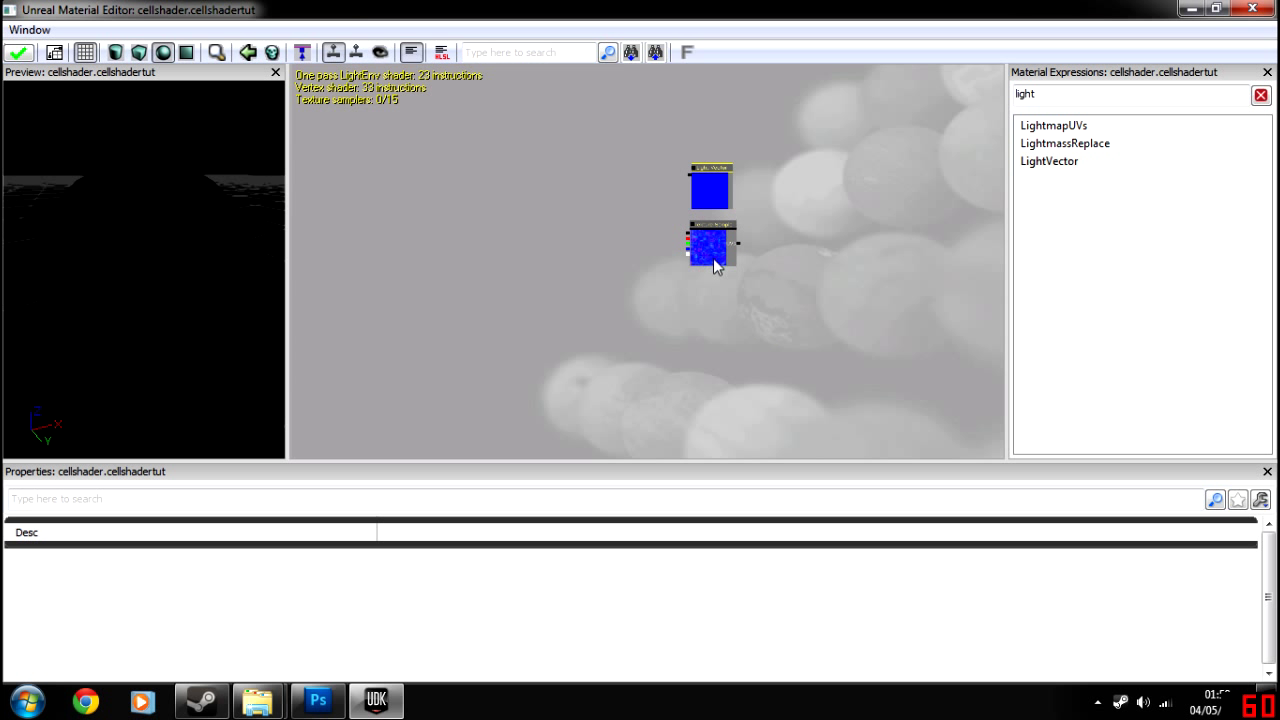
left_click(714, 248)
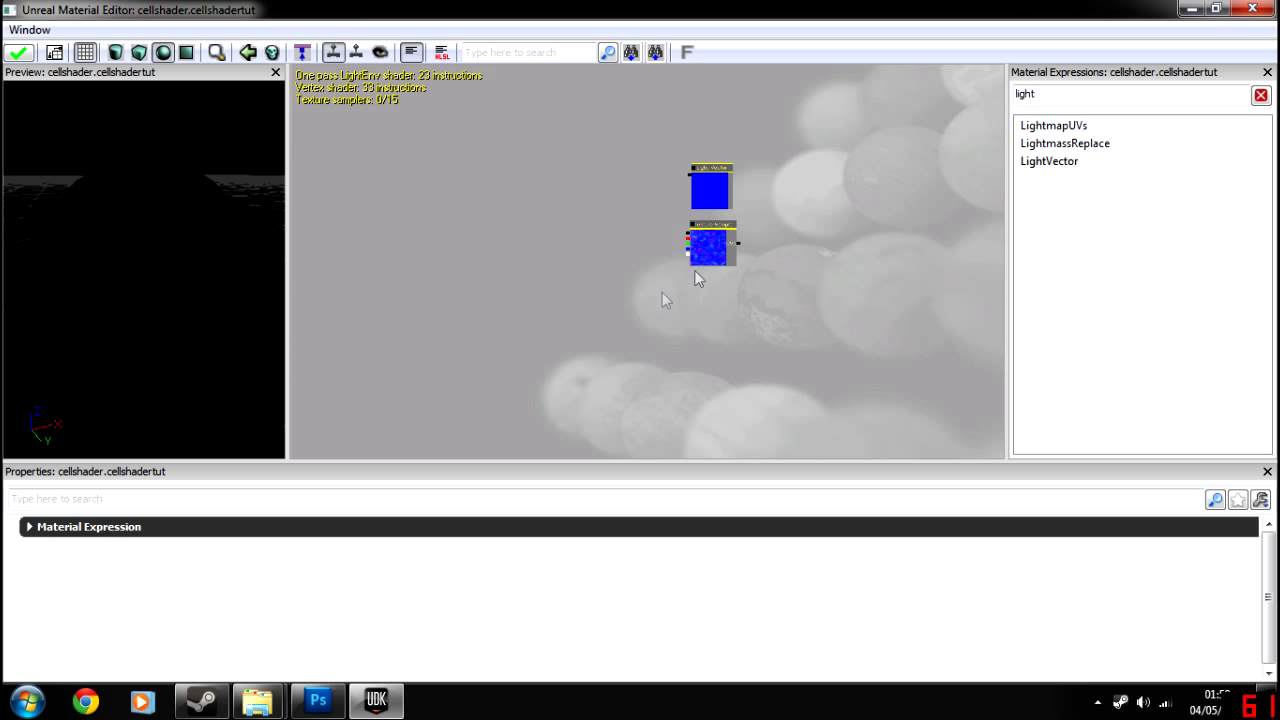
scroll(640, 360, "up", 2)
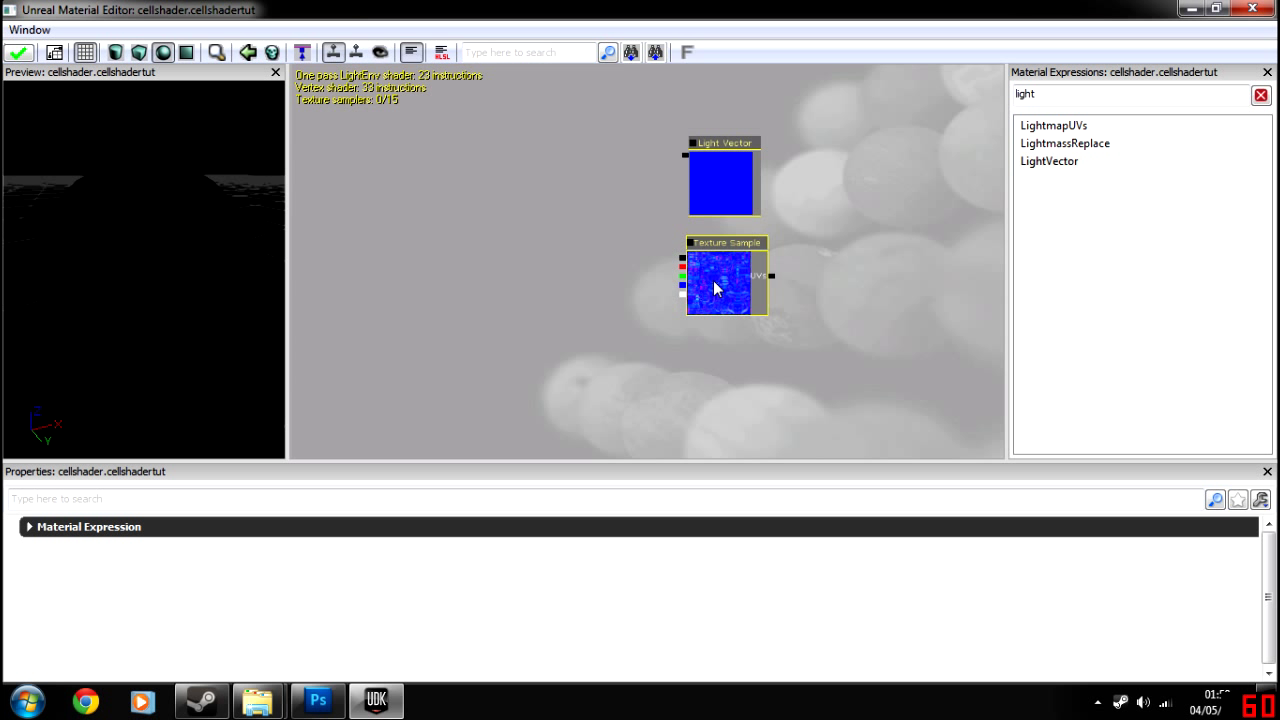
left_click_drag(714, 282, 975, 346)
left_click_drag(765, 335, 652, 300)
scroll(530, 268, "down", 7)
left_click_drag(727, 289, 604, 312)
scroll(710, 307, "up", 2)
scroll(655, 354, "up", 2)
left_click(604, 312)
Search the material expressions for "dot" and add a DotProduct node beside the Light Vector and Texture Sample nodes
left_click_drag(1040, 95, 959, 95)
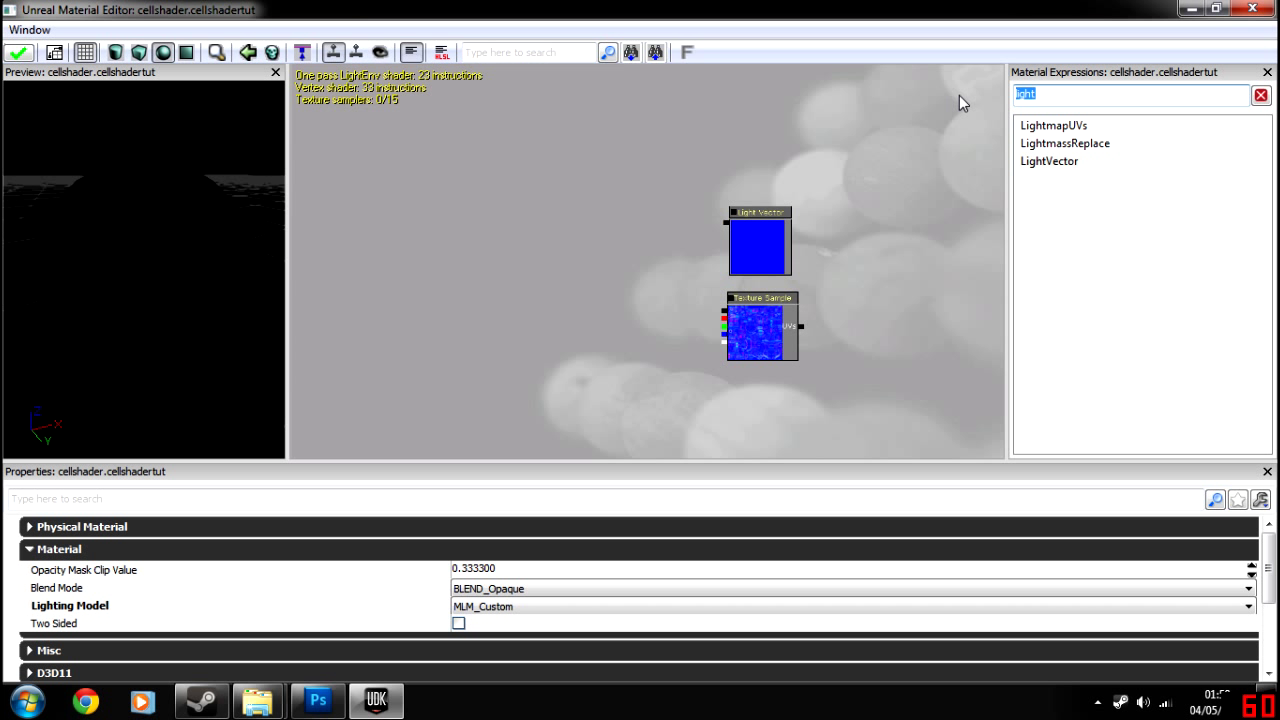
type("dot")
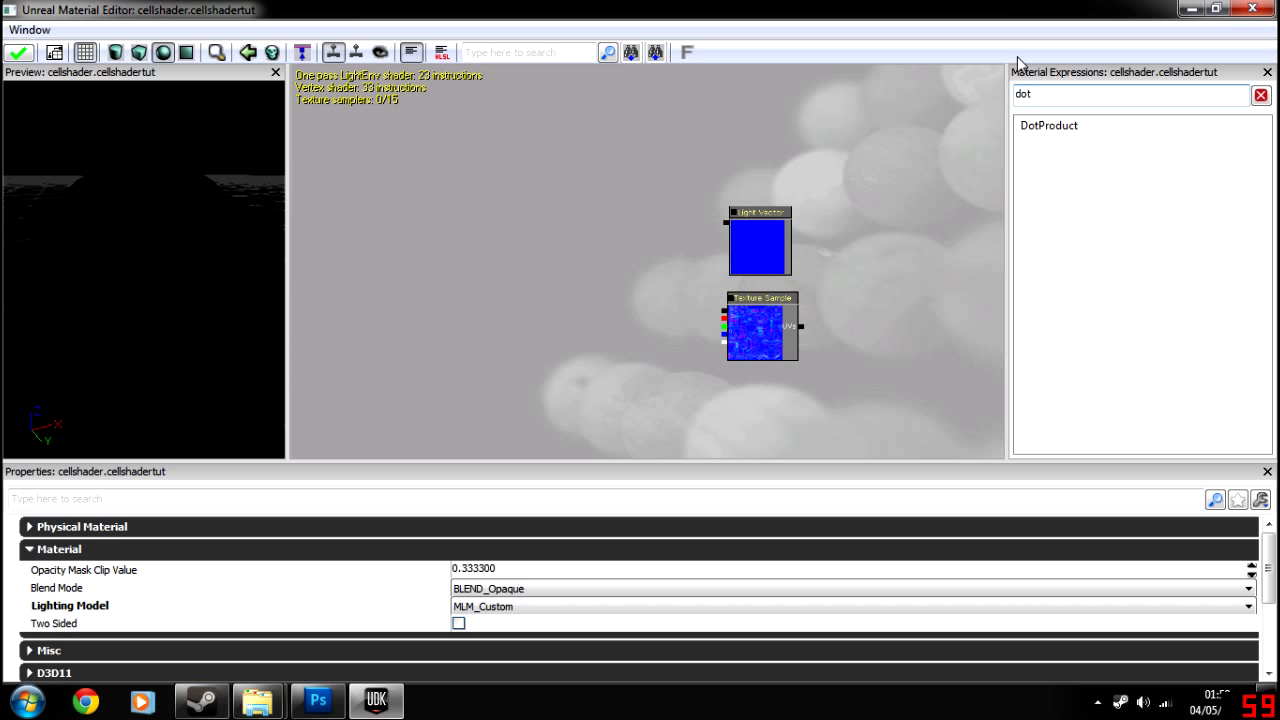
left_click(1055, 127)
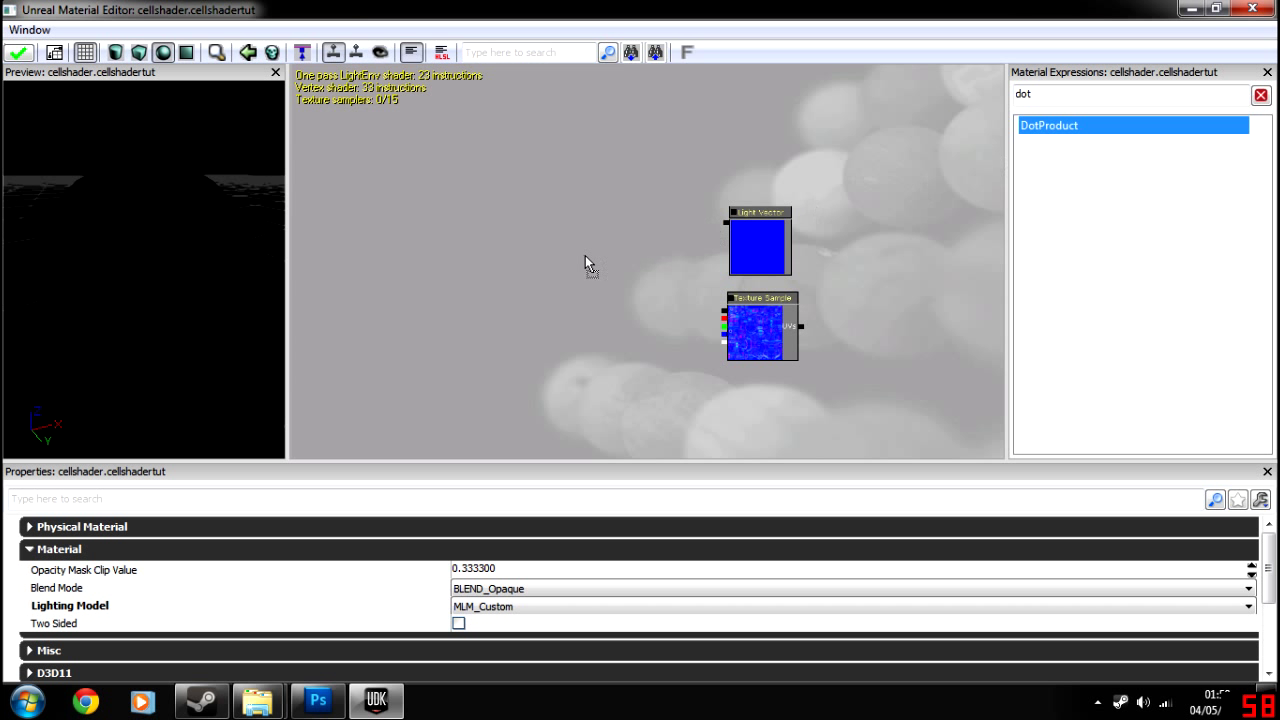
left_click_drag(585, 255, 585, 255)
left_click_drag(682, 256, 691, 289)
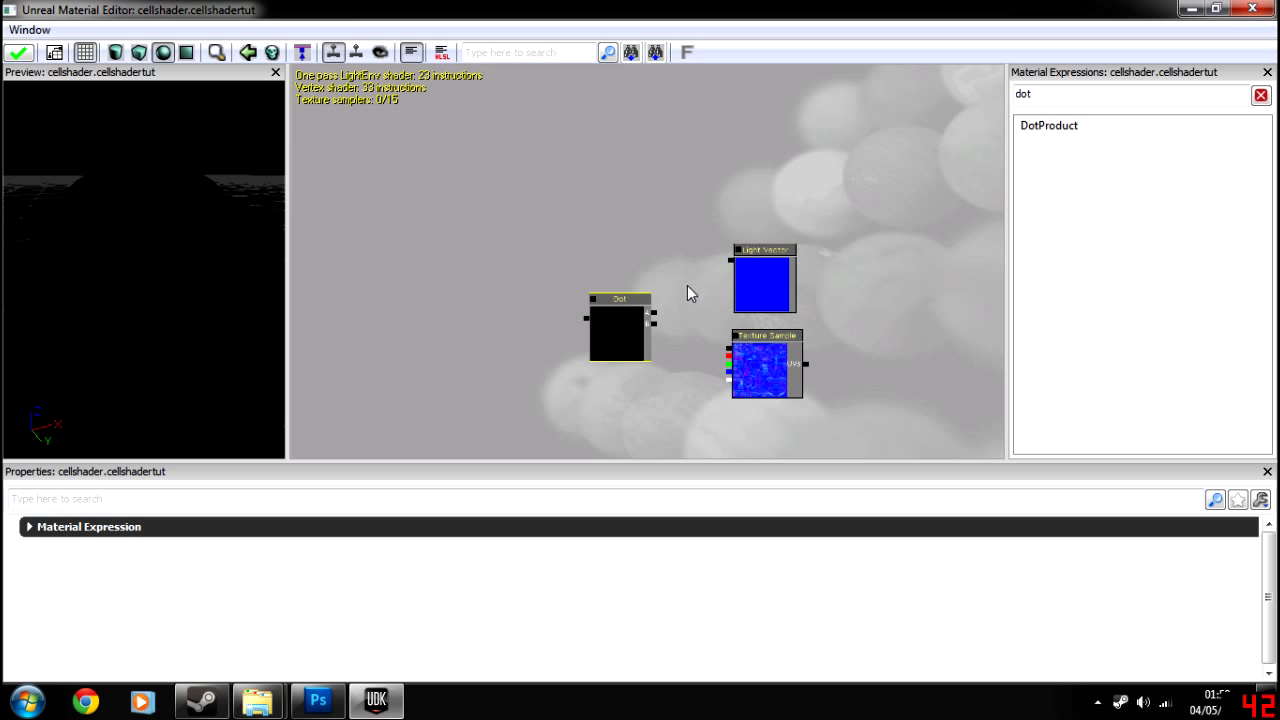
Connect the Light Vector output to the Dot node's A input and the Texture Sample's combined colour output to B
scroll(702, 284, "up", 3)
left_click_drag(740, 255, 642, 327)
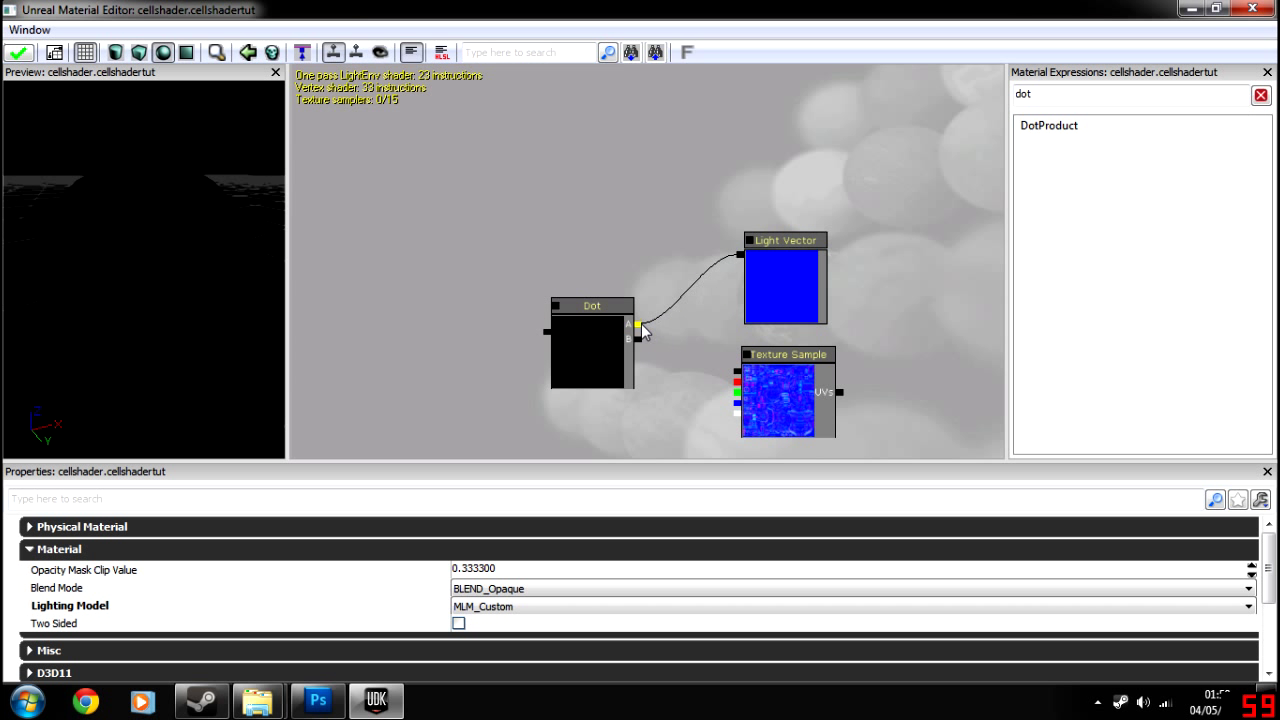
left_click_drag(740, 372, 646, 344)
Connect the Dot node's output to the material's CustomLighting input and rotate the preview sphere to check the shading
left_click_drag(541, 342, 544, 287)
scroll(292, 342, "down", 3)
scroll(290, 441, "up", 3)
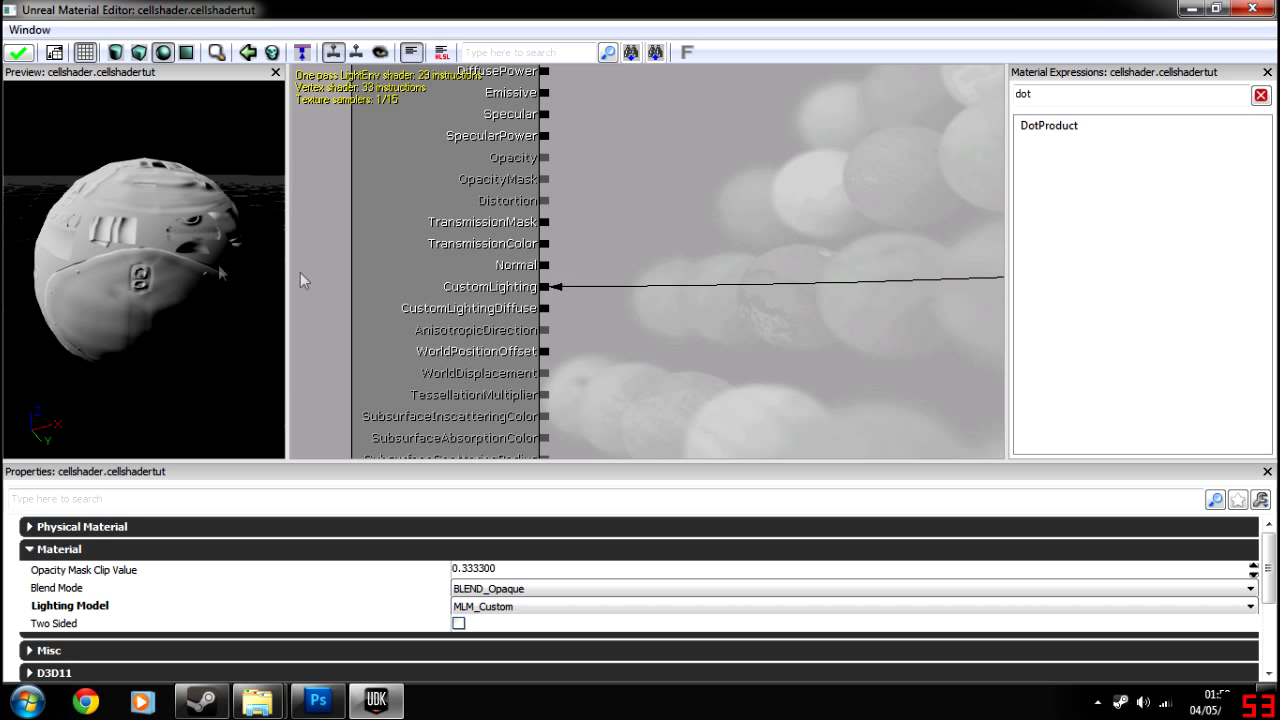
mouse_move(144, 270)
left_mouse_down()
mouse_move(260, 270)
mouse_move(150, 285)
left_mouse_up()
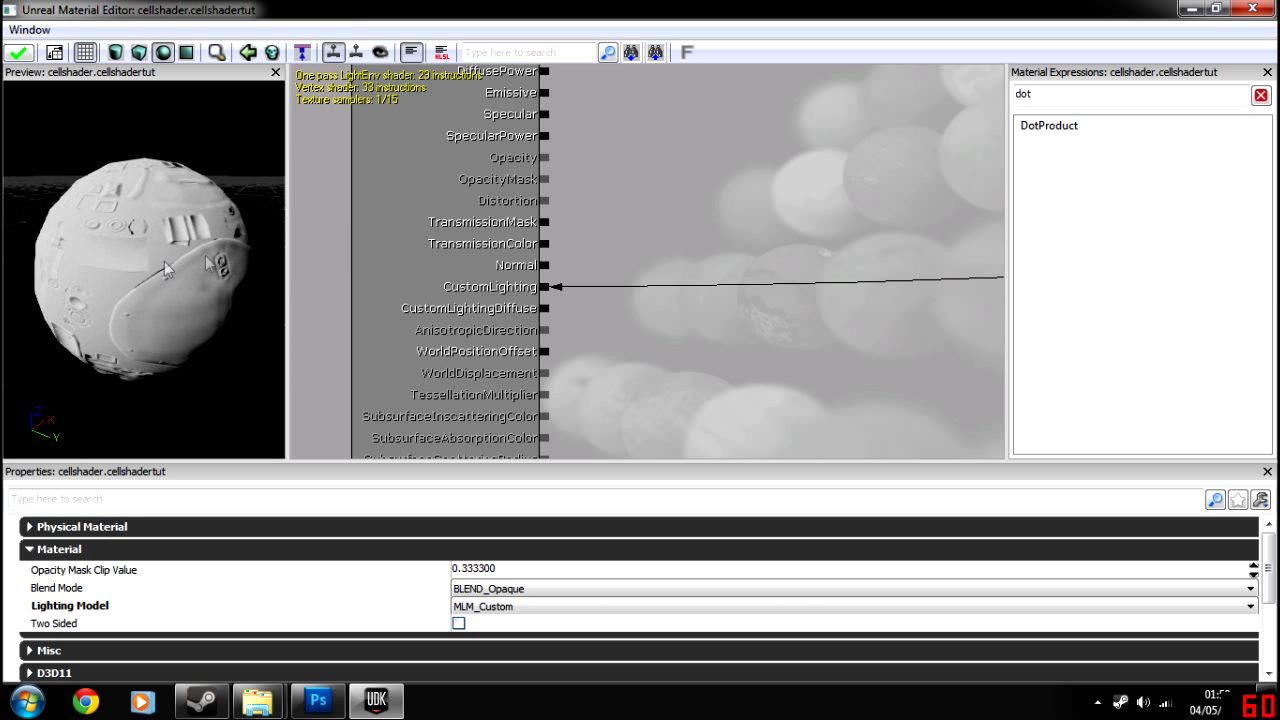
Add a comment box titled "lambert" and size it to enclose the Dot, Light Vector and Texture Sample nodes
scroll(294, 250, "down", 5)
left_click_drag(773, 203, 471, 223)
right_click(579, 163)
left_click(606, 614)
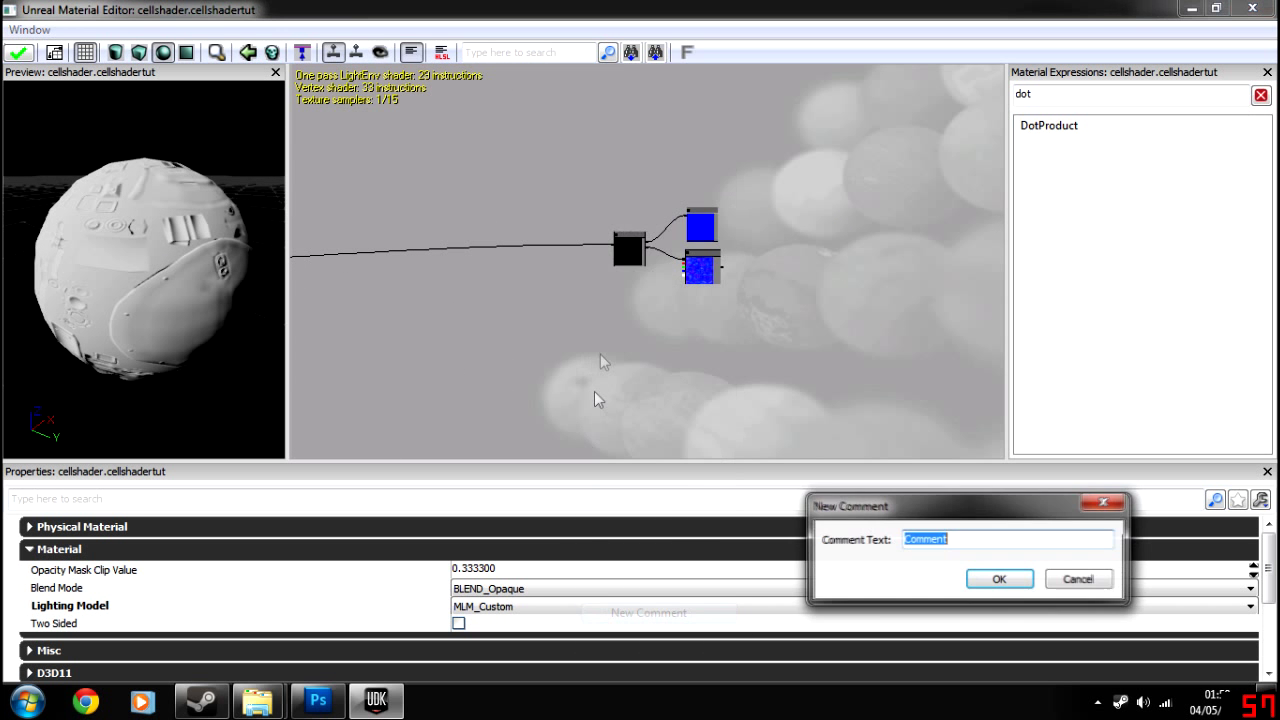
type("lambert")
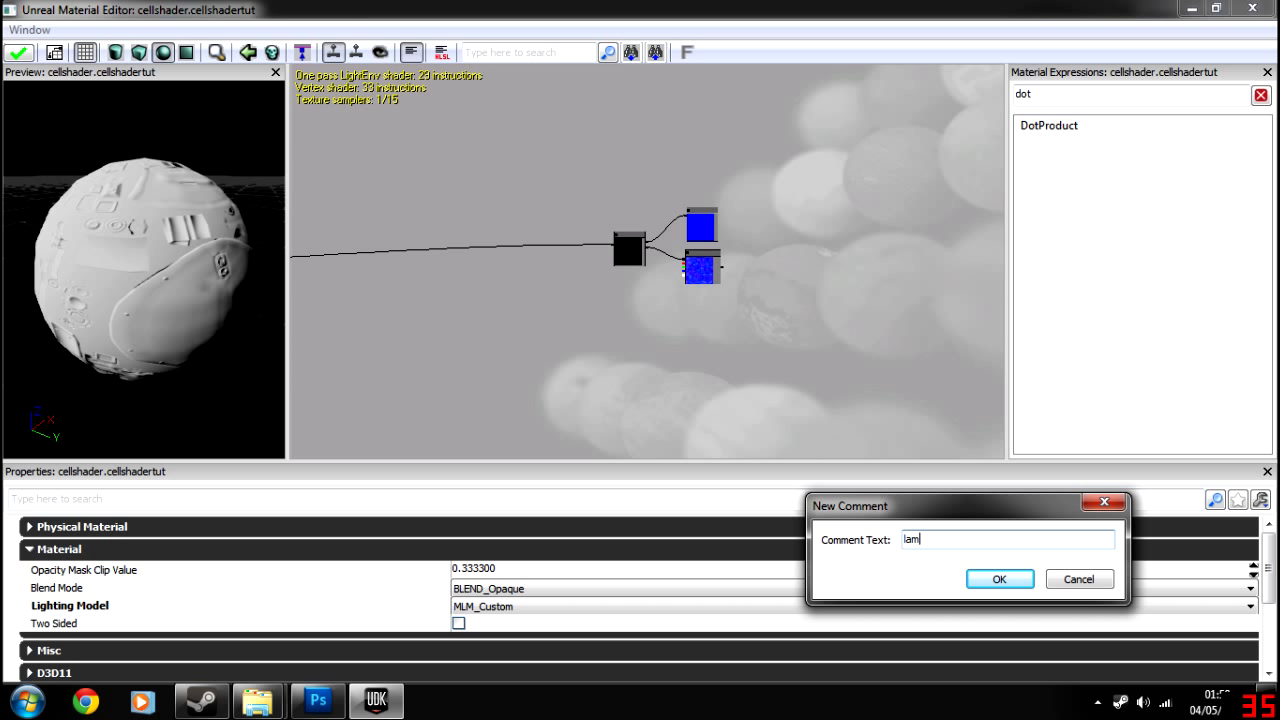
key("Return")
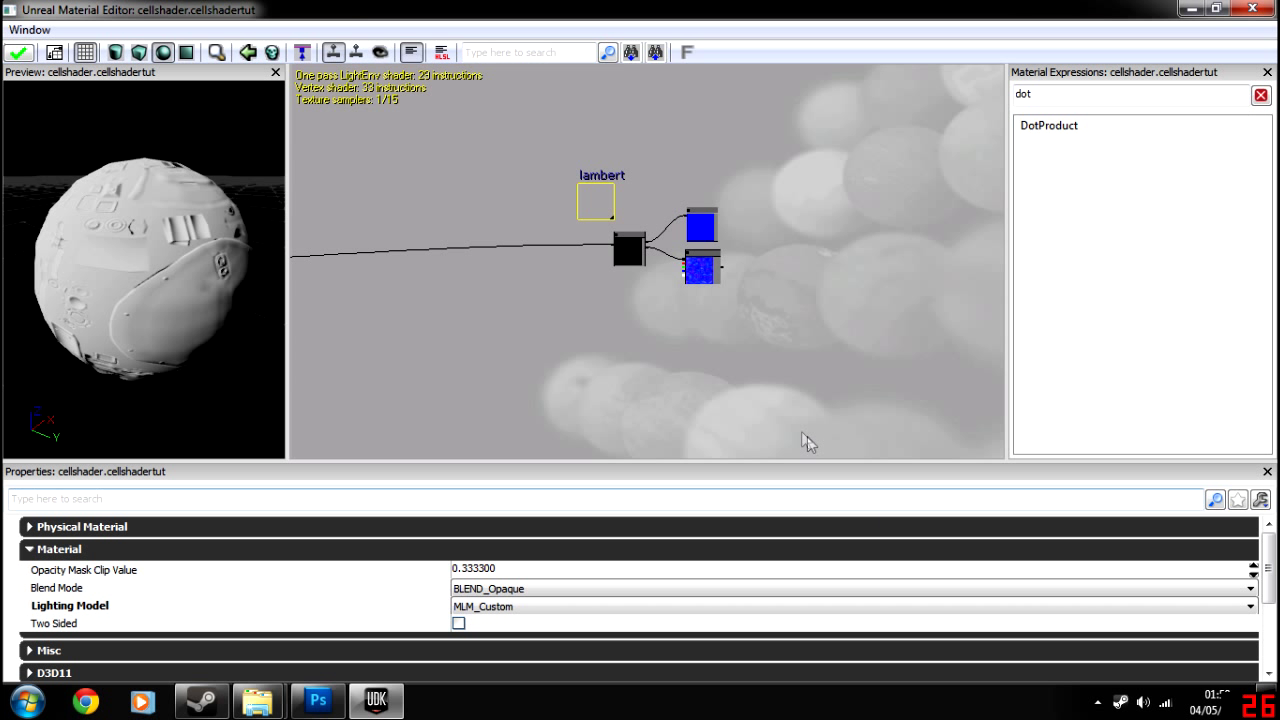
left_click_drag(613, 218, 837, 397)
left_click_drag(620, 373, 653, 374)
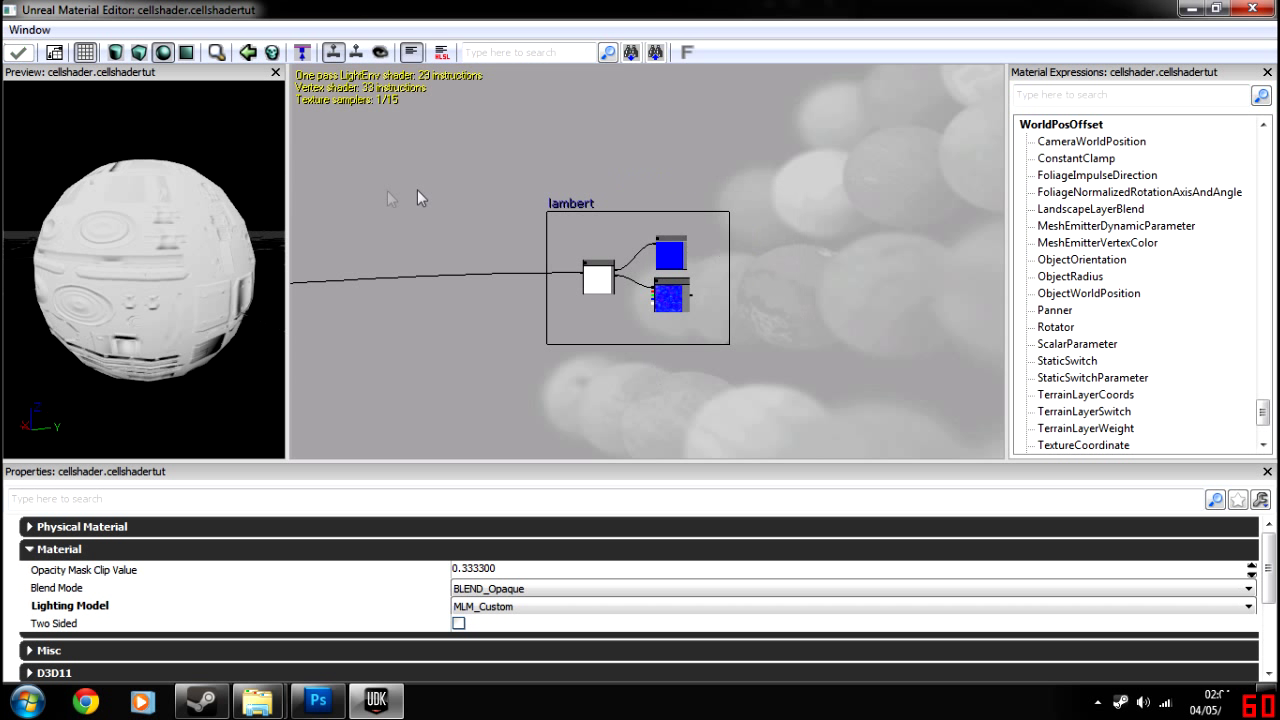
Break the link between the Dot node and the material's CustomLighting input
scroll(580, 200, "down", 5)
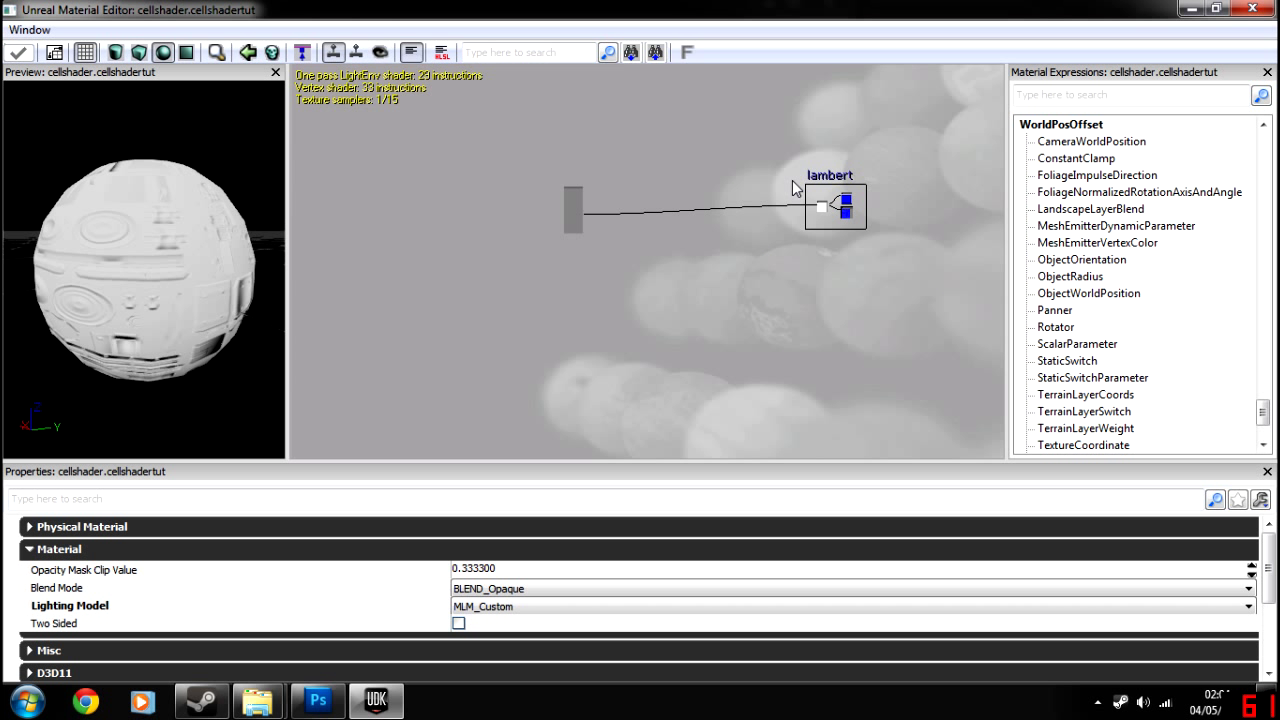
scroll(693, 196, "up", 2)
left_click_drag(581, 200, 877, 189)
scroll(769, 224, "up", 4)
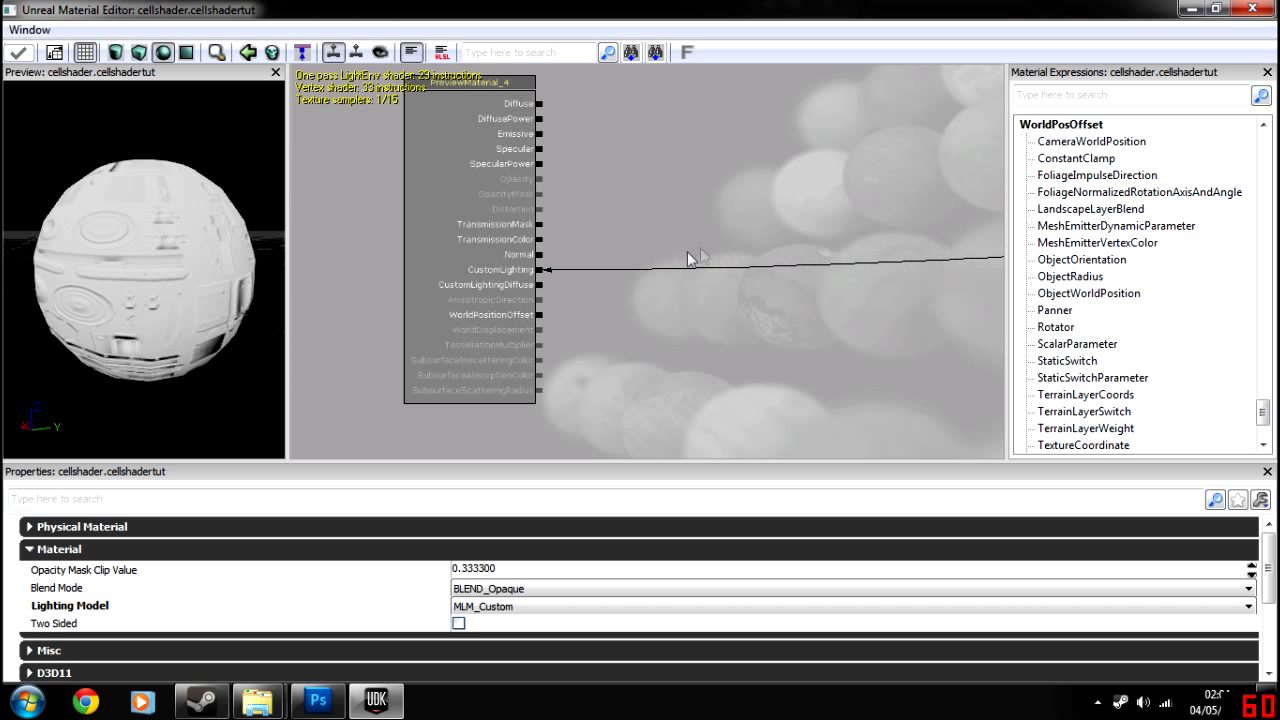
left_click(540, 270, "alt")
Search the material expressions for "ceil" and add a Ceil node between the main material node and the lambert group
left_click_drag(789, 212, 380, 238)
scroll(683, 223, "down", 4)
left_click_drag(683, 221, 504, 276)
scroll(609, 267, "up", 2)
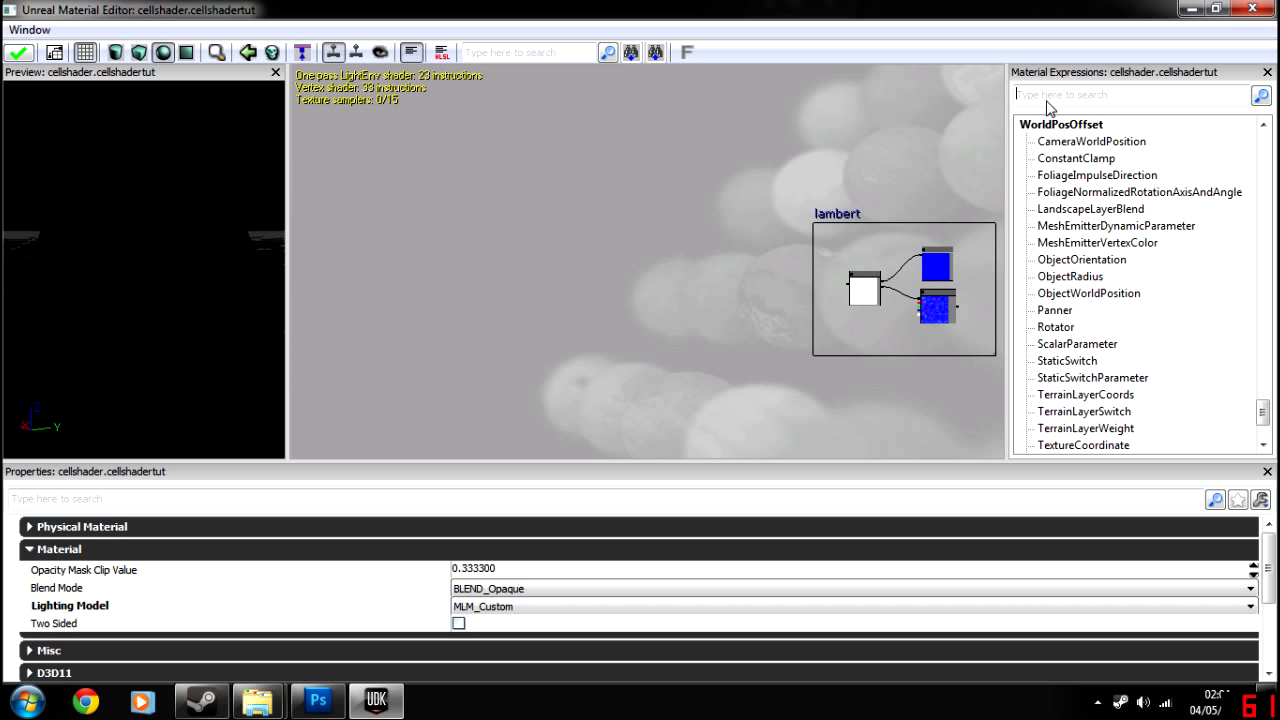
type("c")
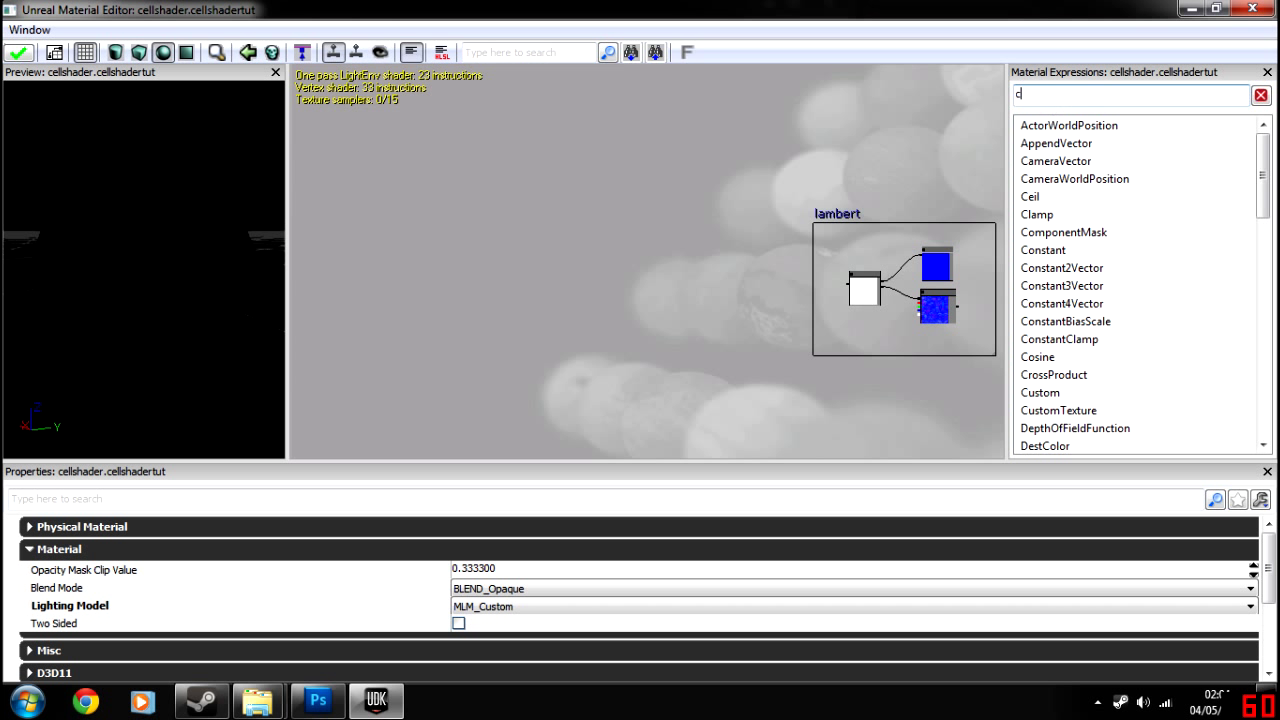
type("eil")
key("BackSpace")
type("il")
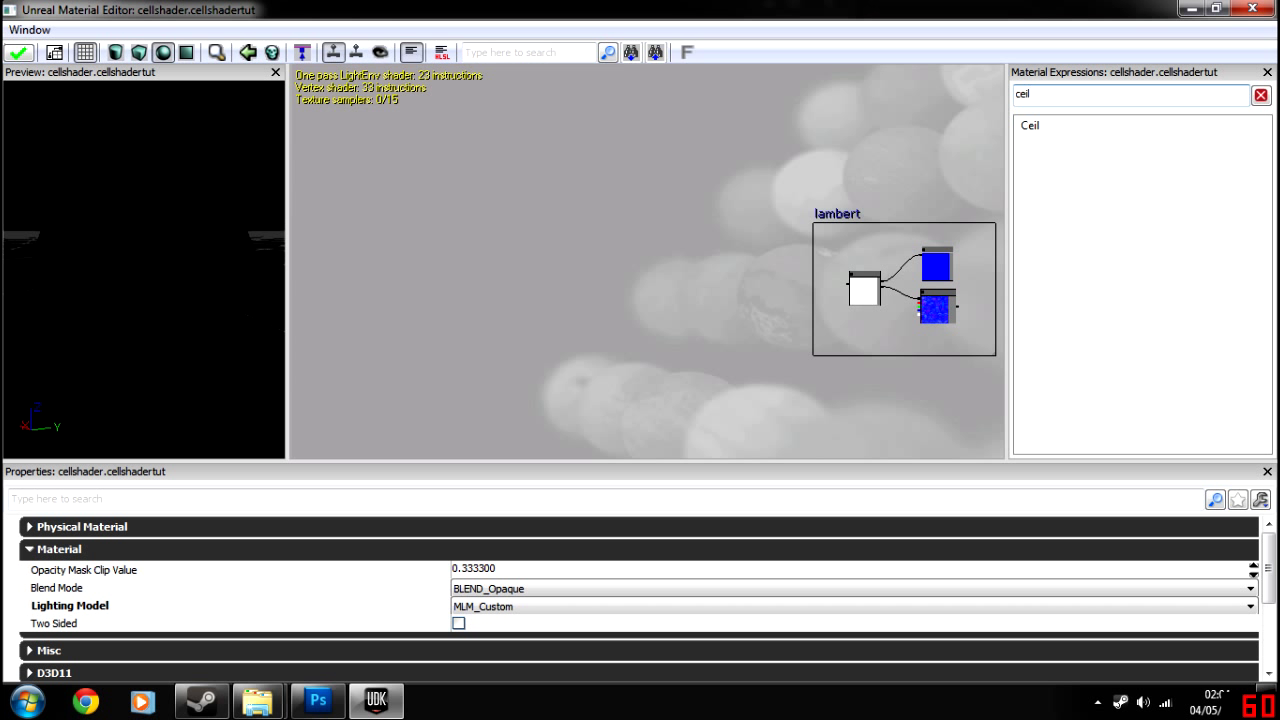
left_click_drag(1046, 127, 552, 208)
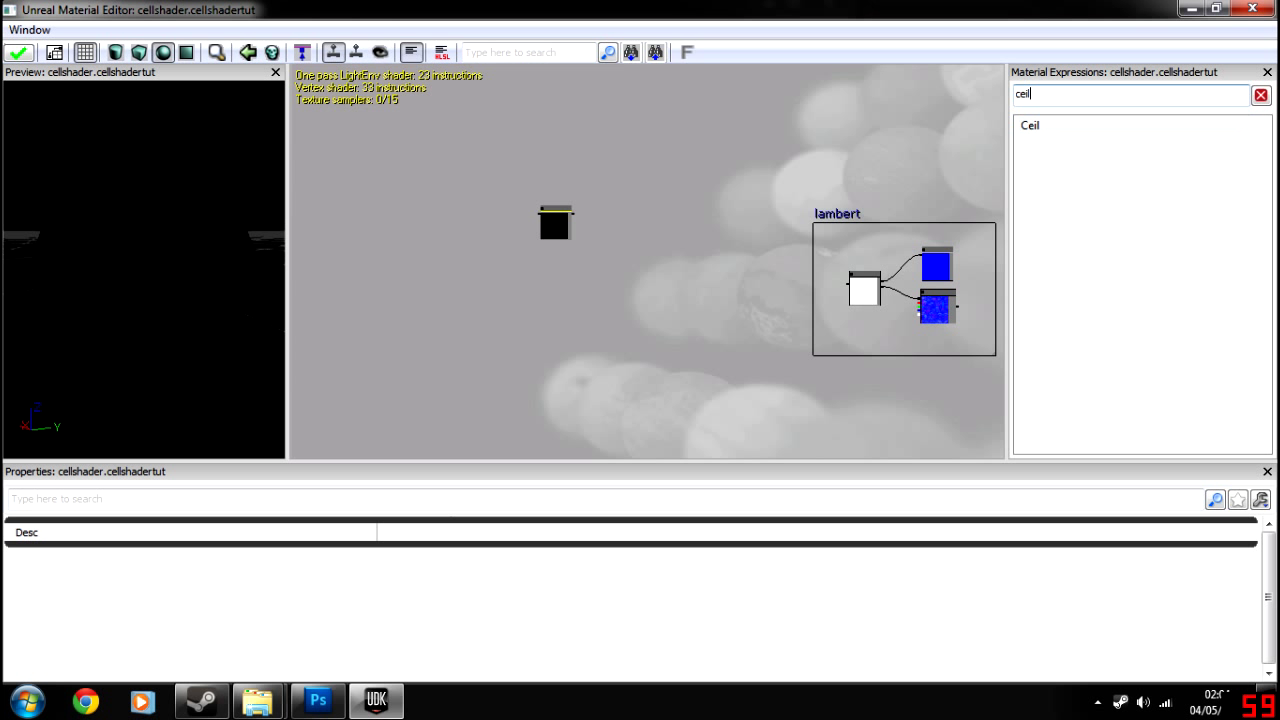
Search the material expressions for "floor" and add a Floor node below the Ceil node
left_click_drag(1036, 95, 944, 97)
type("floor")
left_click_drag(568, 268, 622, 271)
Review the nodes in the lambert group alongside the unconnected Ceil and Floor nodes
scroll(724, 265, "up", 5)
scroll(680, 258, "down", 4)
left_click_drag(880, 253, 778, 195)
scroll(556, 221, "up", 3)
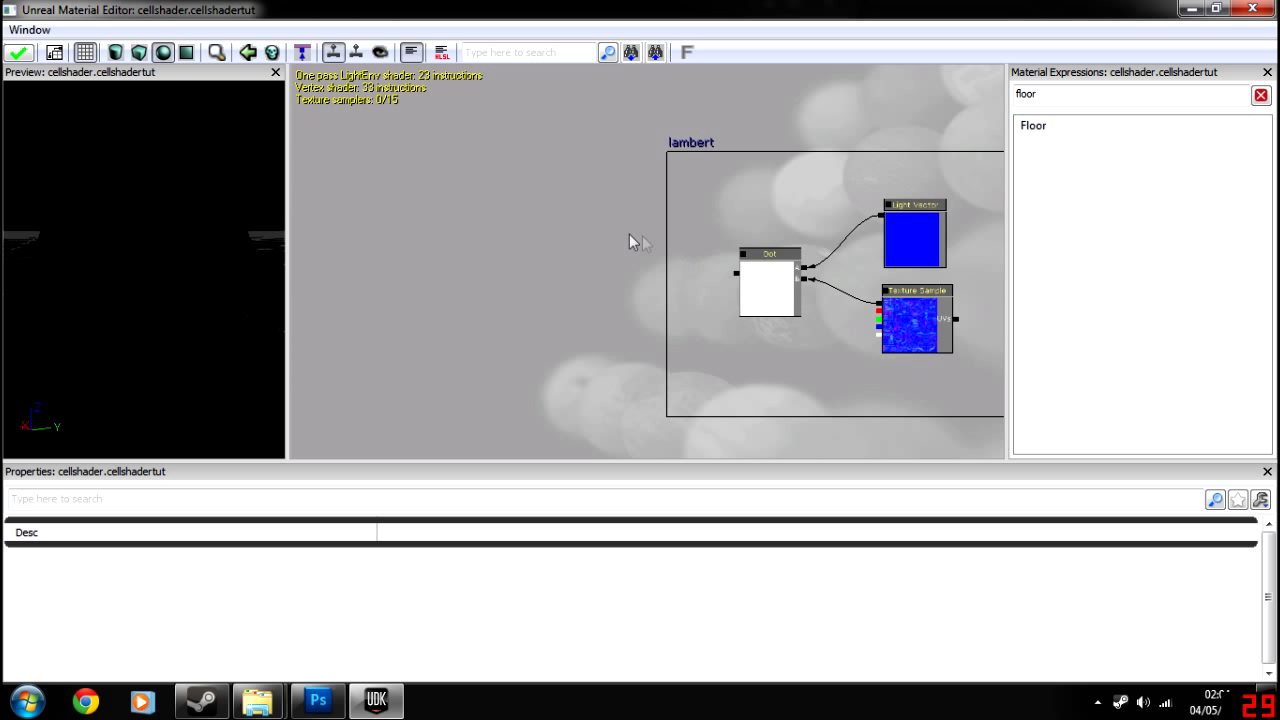
left_click_drag(614, 237, 802, 241)
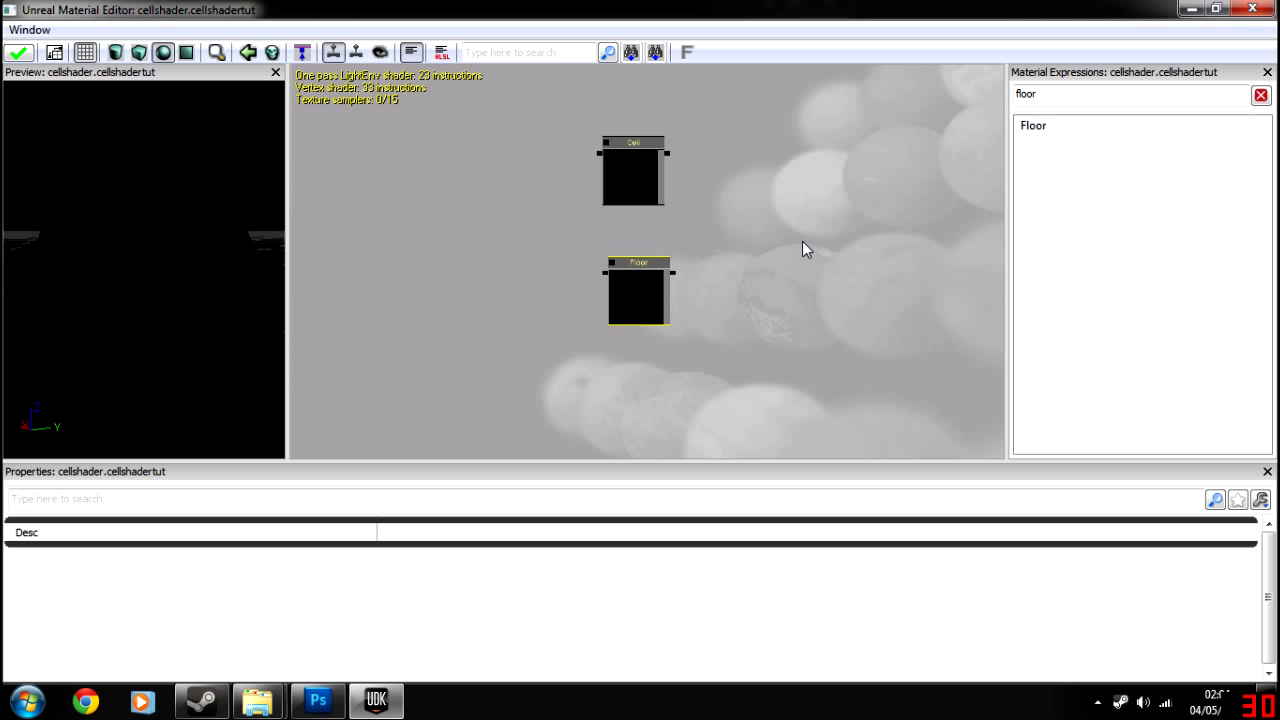
left_click_drag(751, 243, 626, 164)
scroll(816, 208, "down", 3)
scroll(816, 208, "down", 3)
scroll(650, 236, "up", 3)
mouse_move(594, 206)
left_mouse_down()
mouse_move(640, 180)
mouse_move(623, 200)
mouse_move(609, 186)
left_mouse_up()
scroll(627, 195, "up", 1)
scroll(623, 200, "up", 1)
scroll(609, 186, "up", 1)
left_click_drag(484, 210, 717, 200)
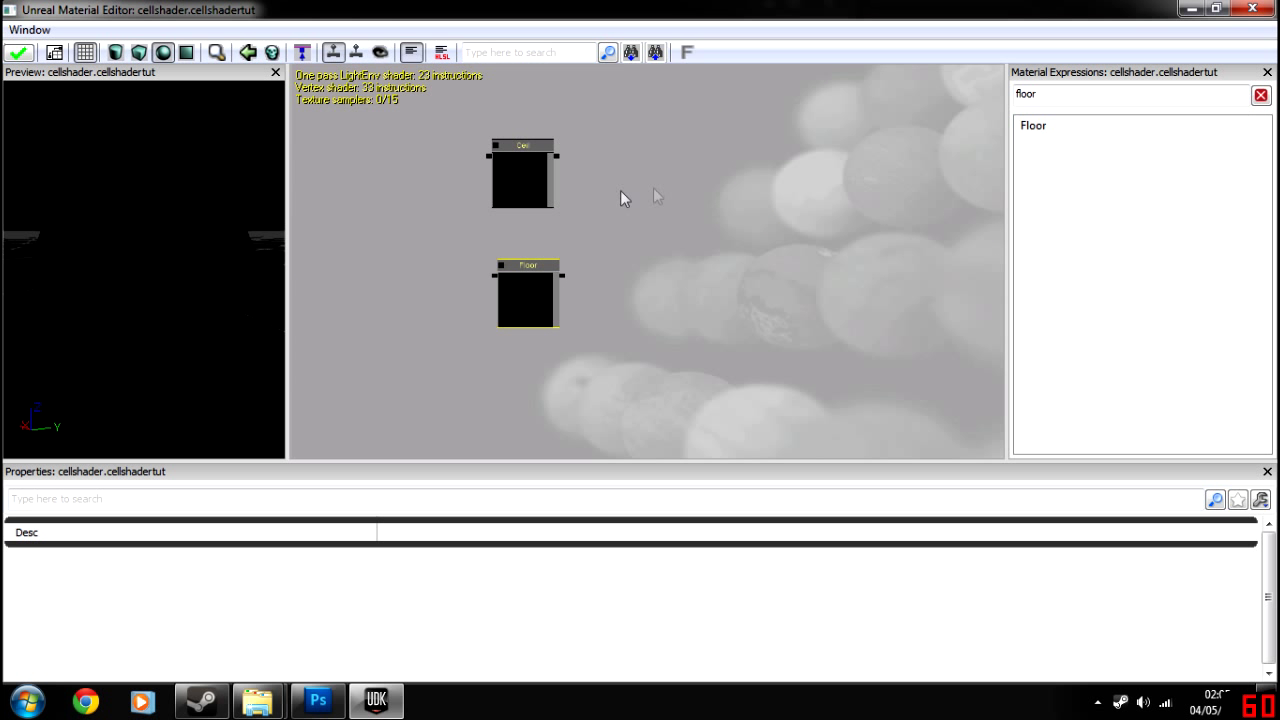
Compare the Ceil and Floor nodes by selecting them alternately, and clear the selection
left_click(540, 192)
left_click(535, 276)
left_click(516, 206)
left_click(533, 275)
left_click(519, 185)
left_click(531, 285)
left_click(530, 206)
left_click(530, 294)
left_click(524, 203)
left_click(525, 298)
left_click(786, 245)
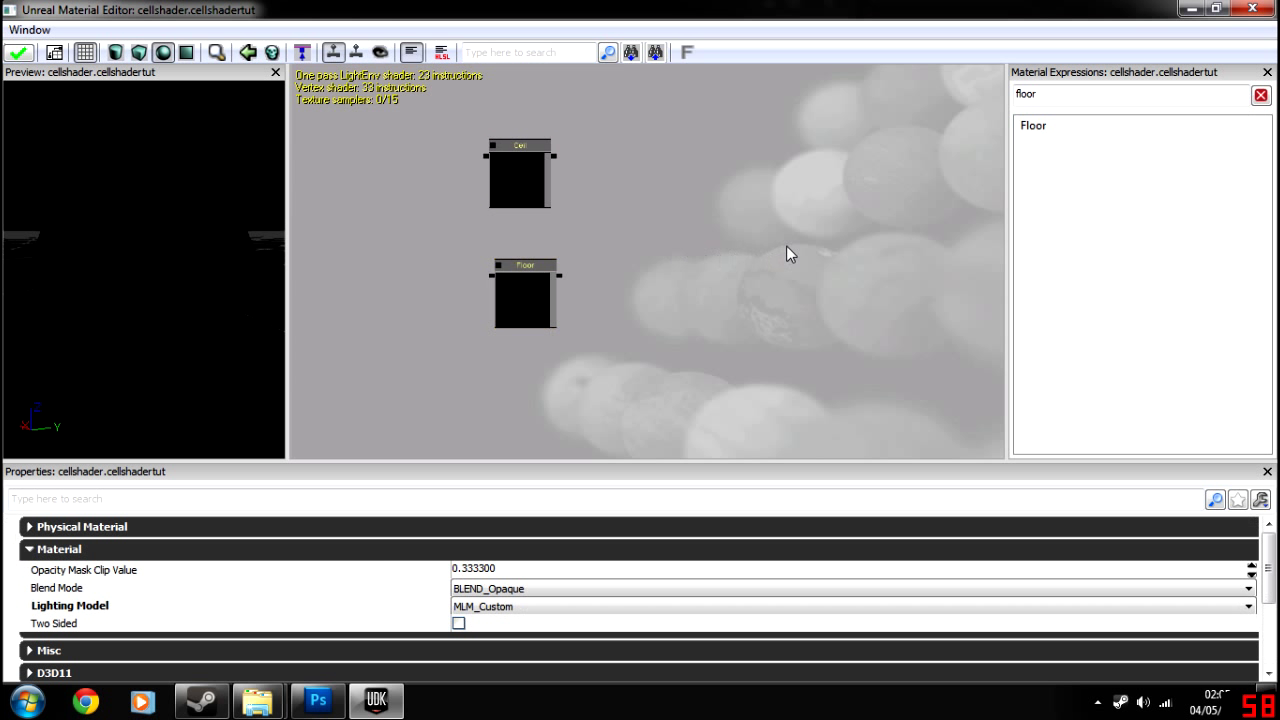
Enlarge the lambert comment box to leave extra room beside and below its nodes
left_click_drag(786, 245, 665, 212)
scroll(665, 212, "down", 1)
left_click_drag(550, 226, 537, 249)
scroll(550, 223, "down", 1)
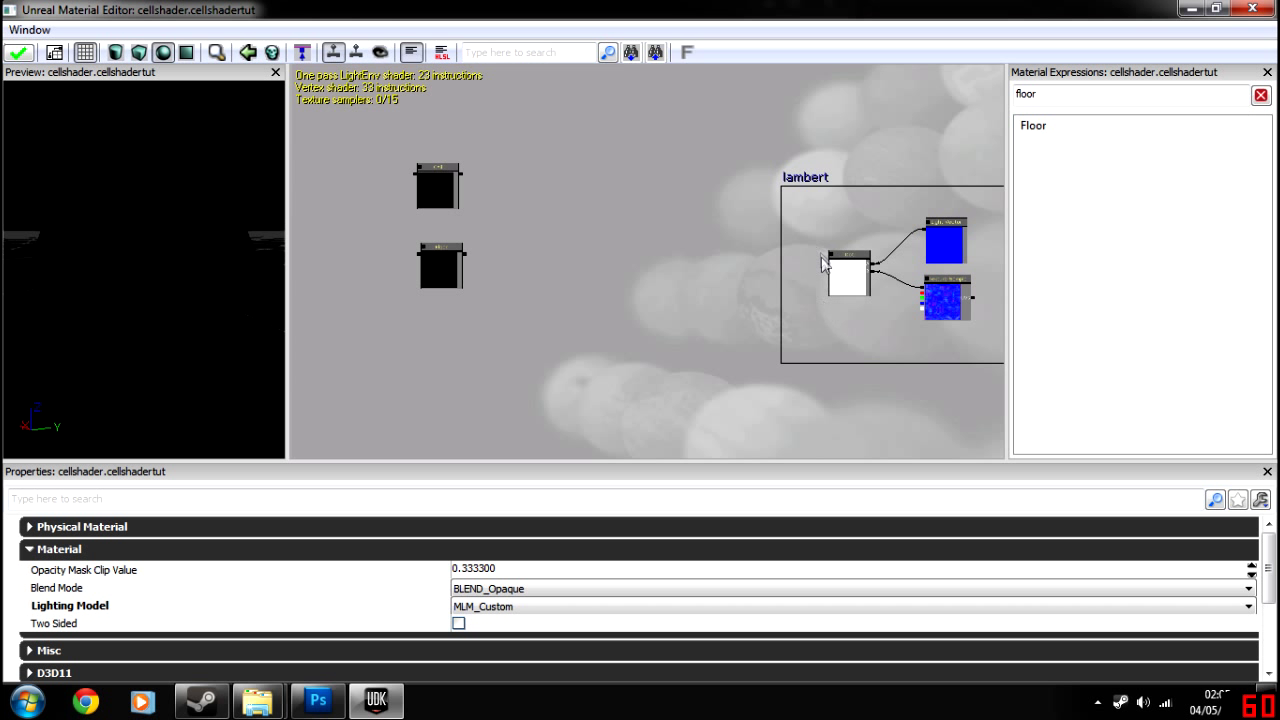
left_click(852, 277)
left_click(755, 222)
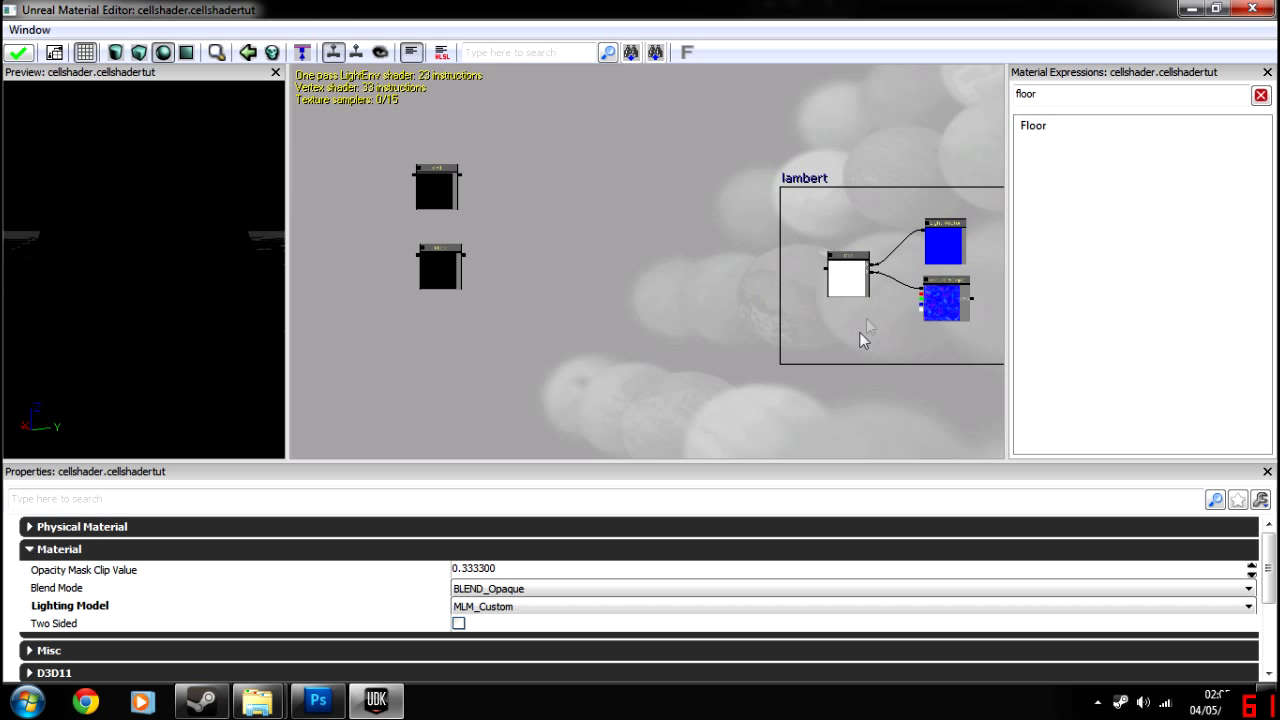
left_click_drag(860, 338, 685, 342)
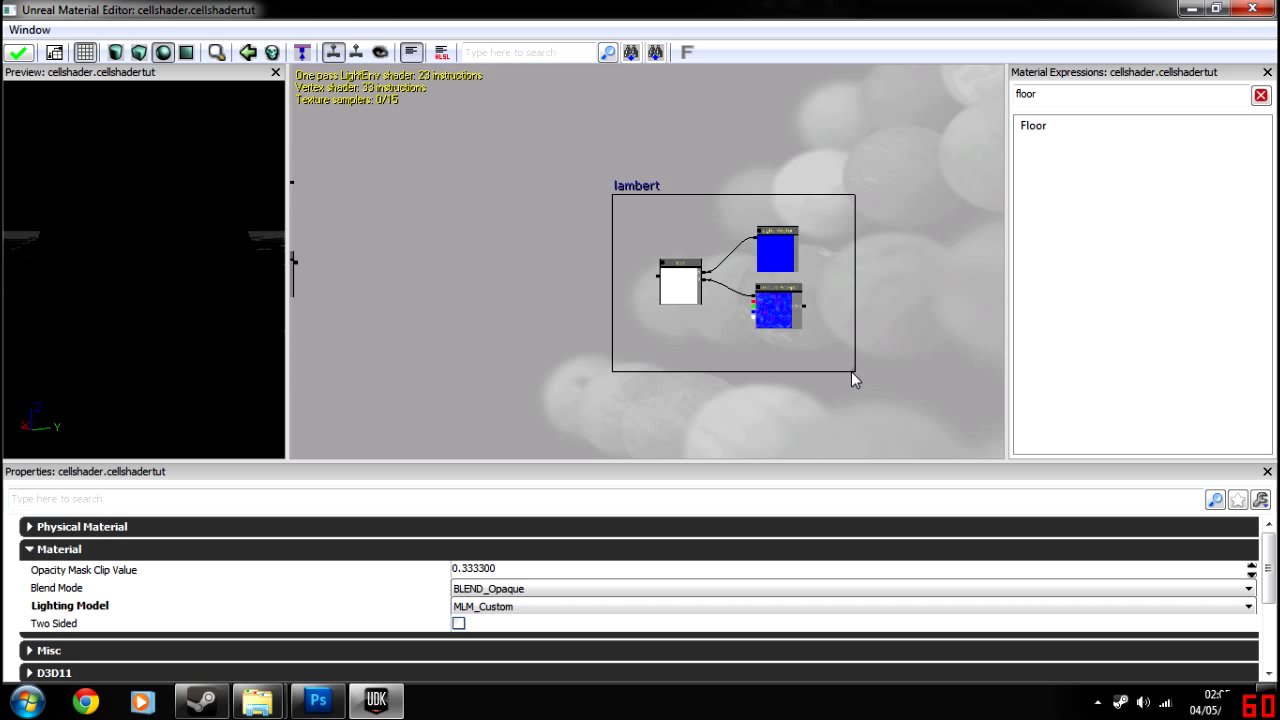
left_click_drag(851, 371, 973, 407)
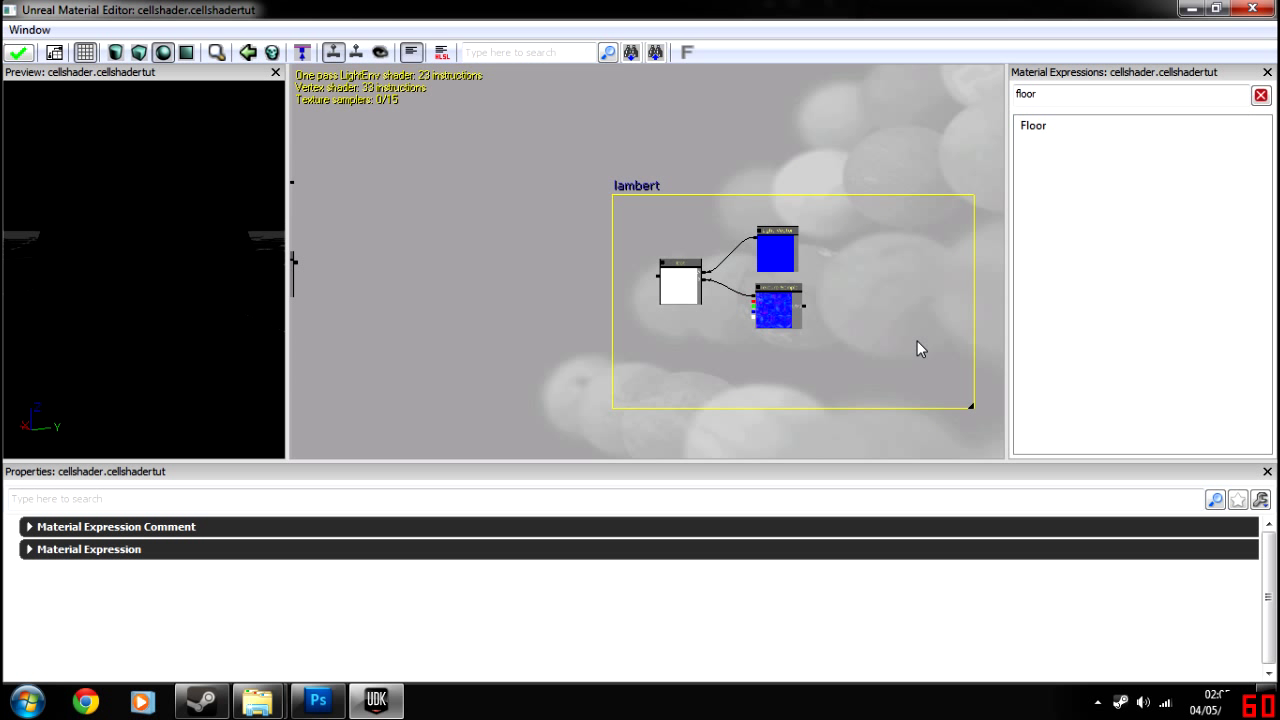
left_click(927, 333)
left_click(781, 248)
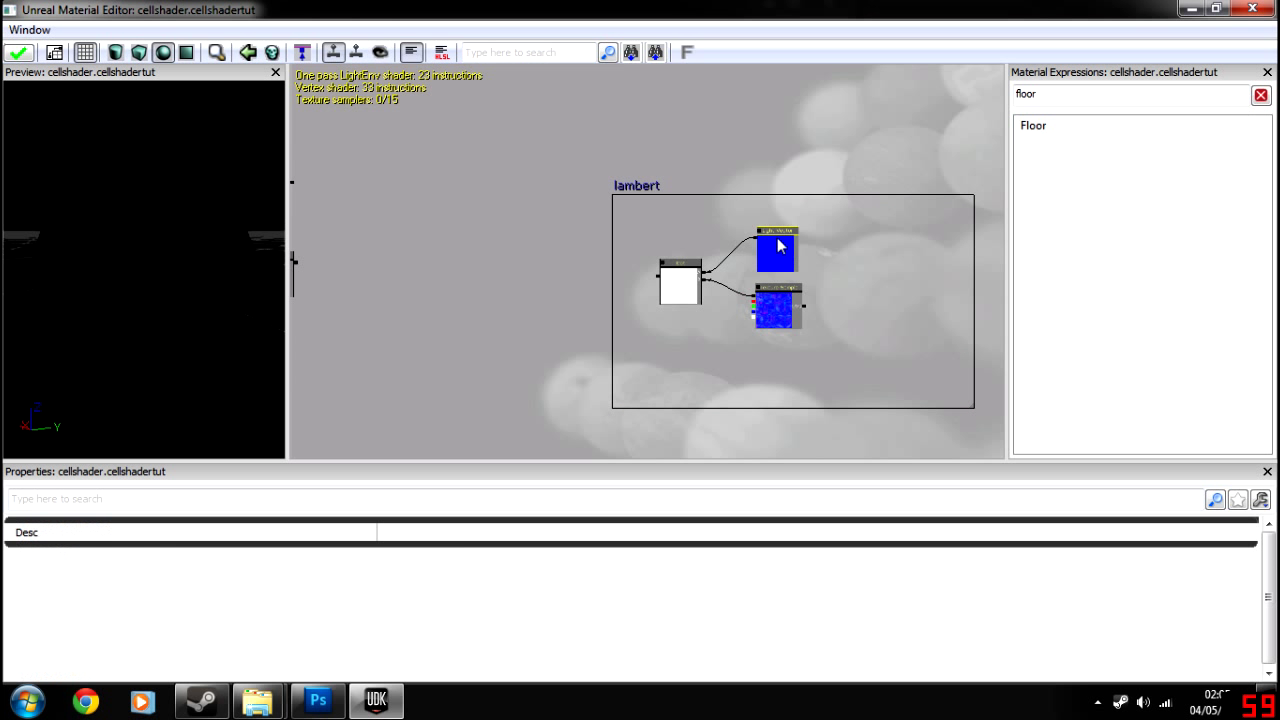
Move the Light Vector and Texture Sample nodes farther from the Dot node and break both of their connections to it
left_click_drag(781, 248, 894, 248)
left_click_drag(767, 313, 885, 337)
left_click(871, 319, "alt")
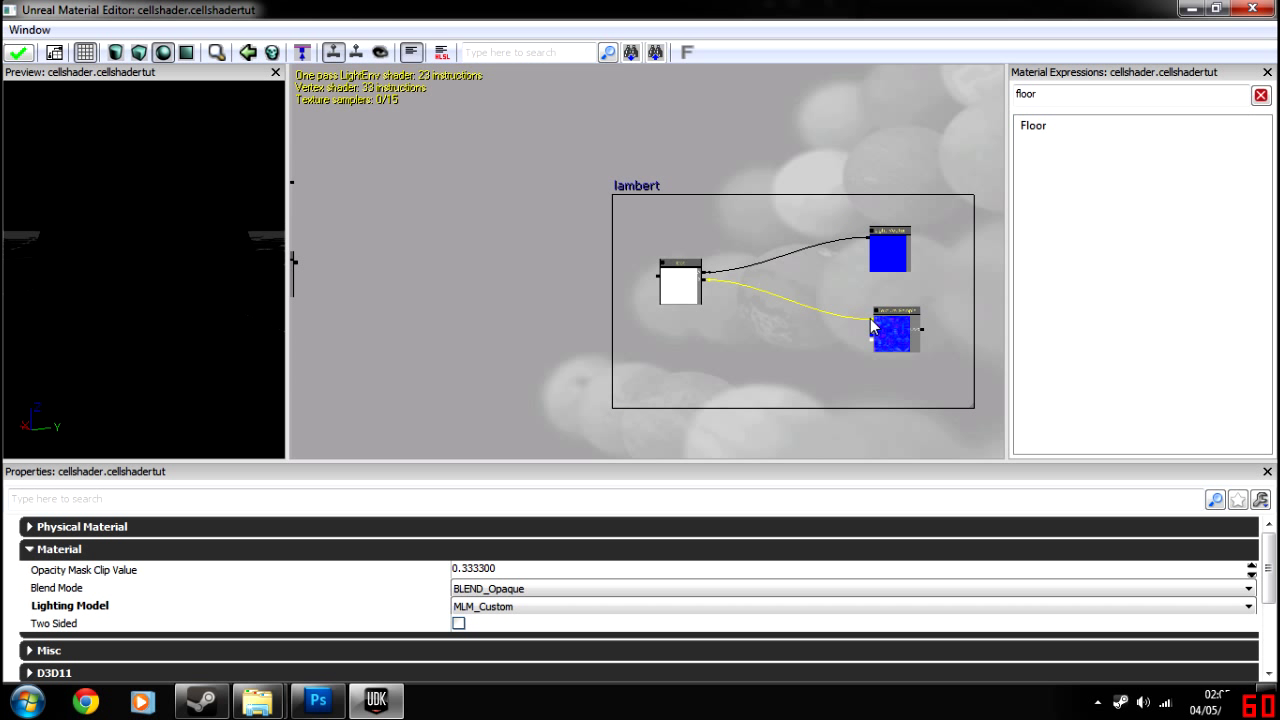
left_click(867, 240, "alt")
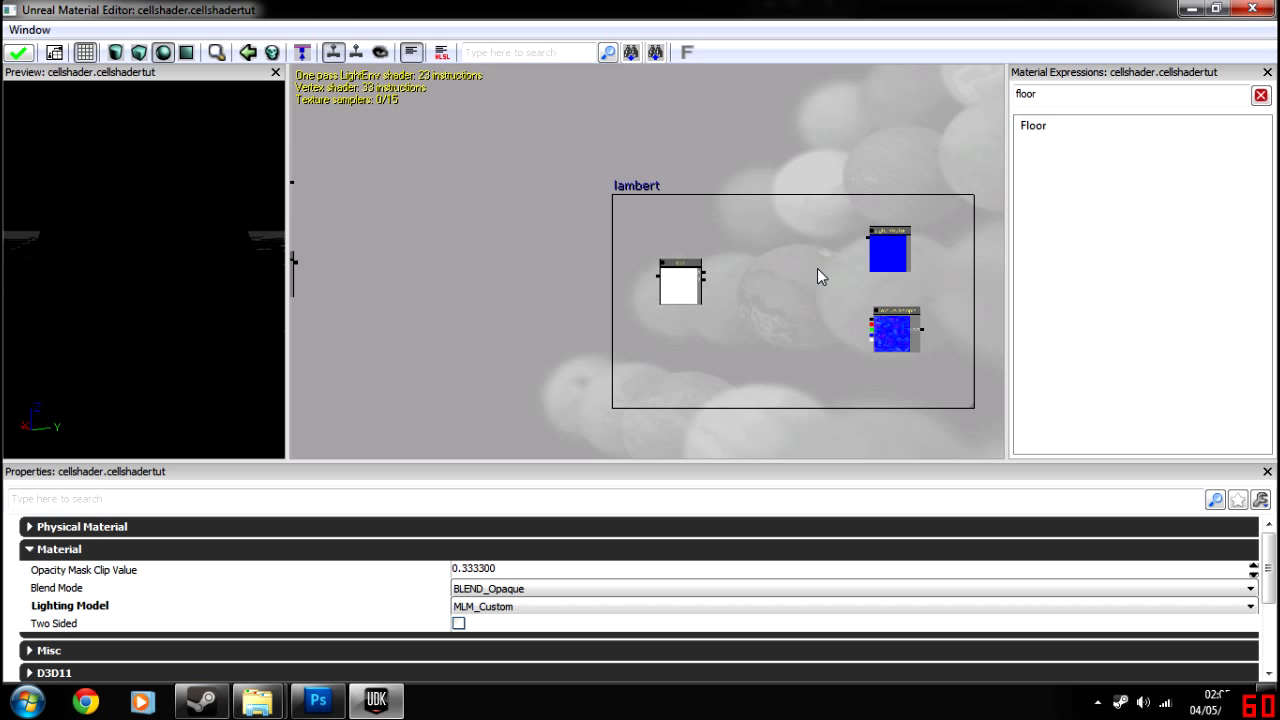
Align the Texture Sample node directly beneath the Light Vector node inside the lambert comment box
left_click_drag(782, 271, 690, 231)
scroll(729, 278, "up", 1)
scroll(740, 215, "up", 1)
left_click_drag(815, 205, 851, 200)
left_click(834, 325)
left_click_drag(834, 325, 860, 348, "ctrl")
left_click(717, 287)
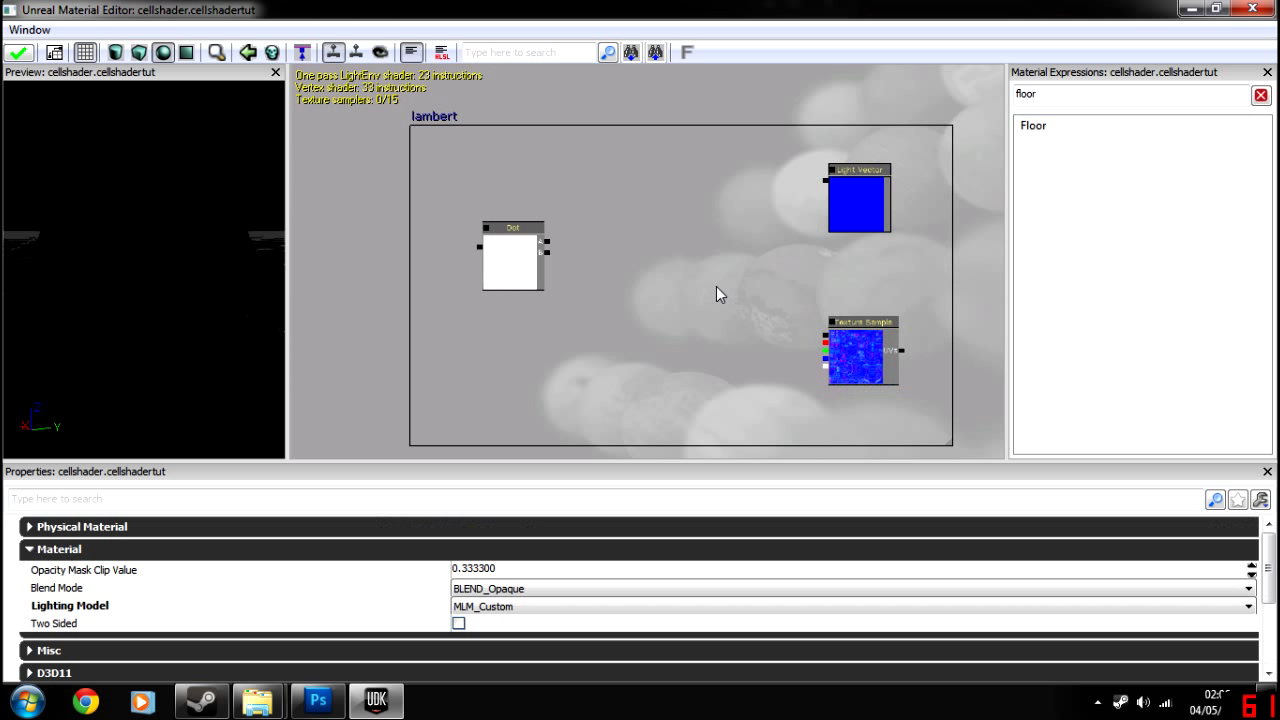
Search the material expressions for "norma", add a Normalize node, and connect it between the Light Vector and Dot's A input
double_click(1028, 94)
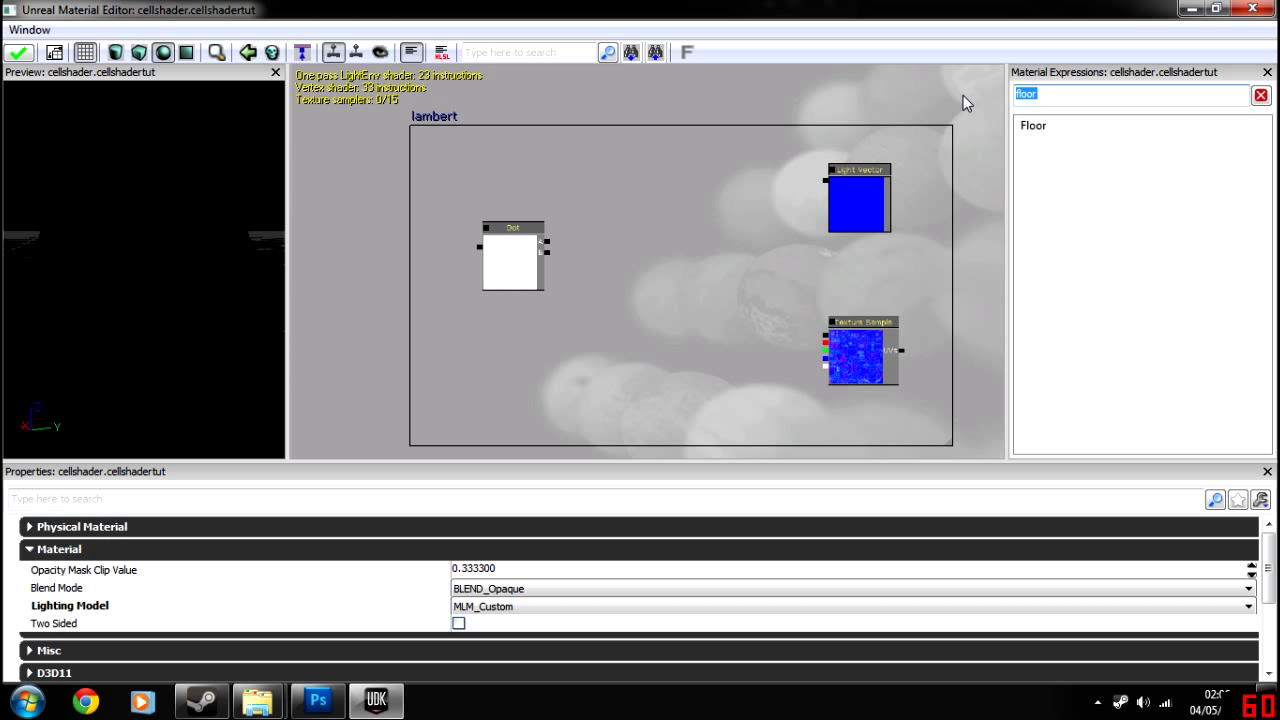
type("norma")
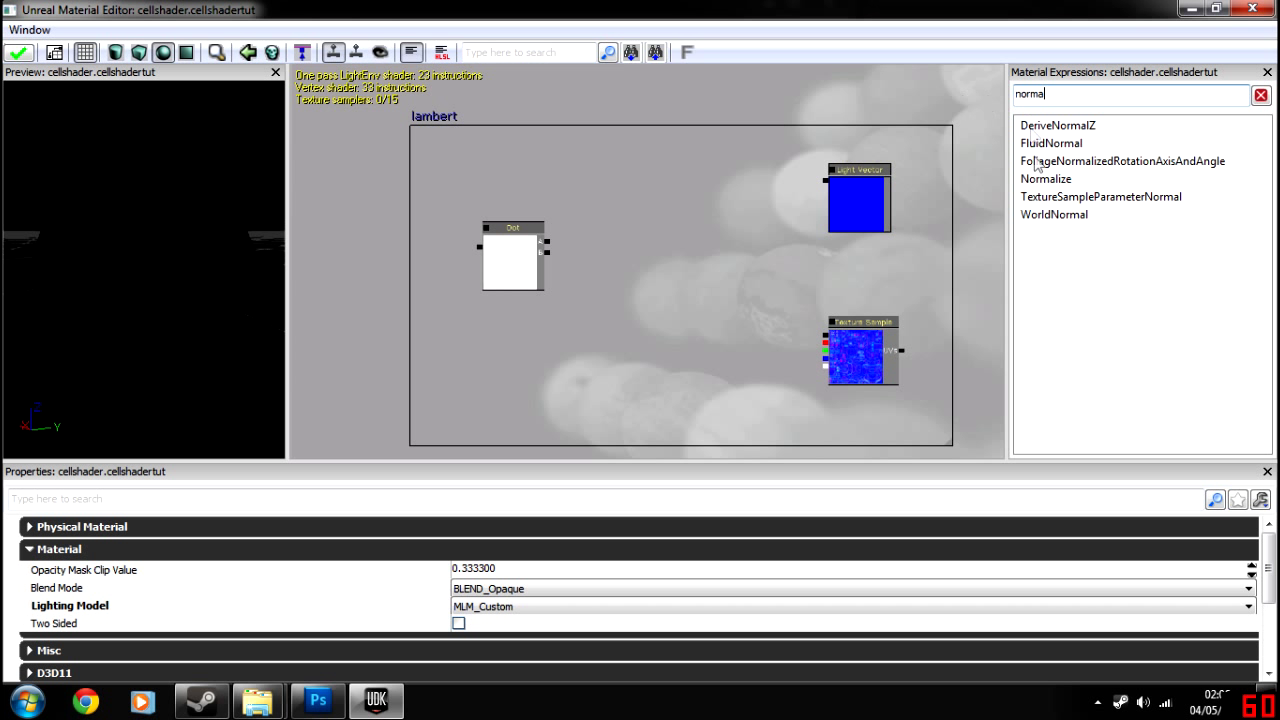
left_click_drag(1060, 179, 657, 220)
left_click_drag(826, 180, 700, 233)
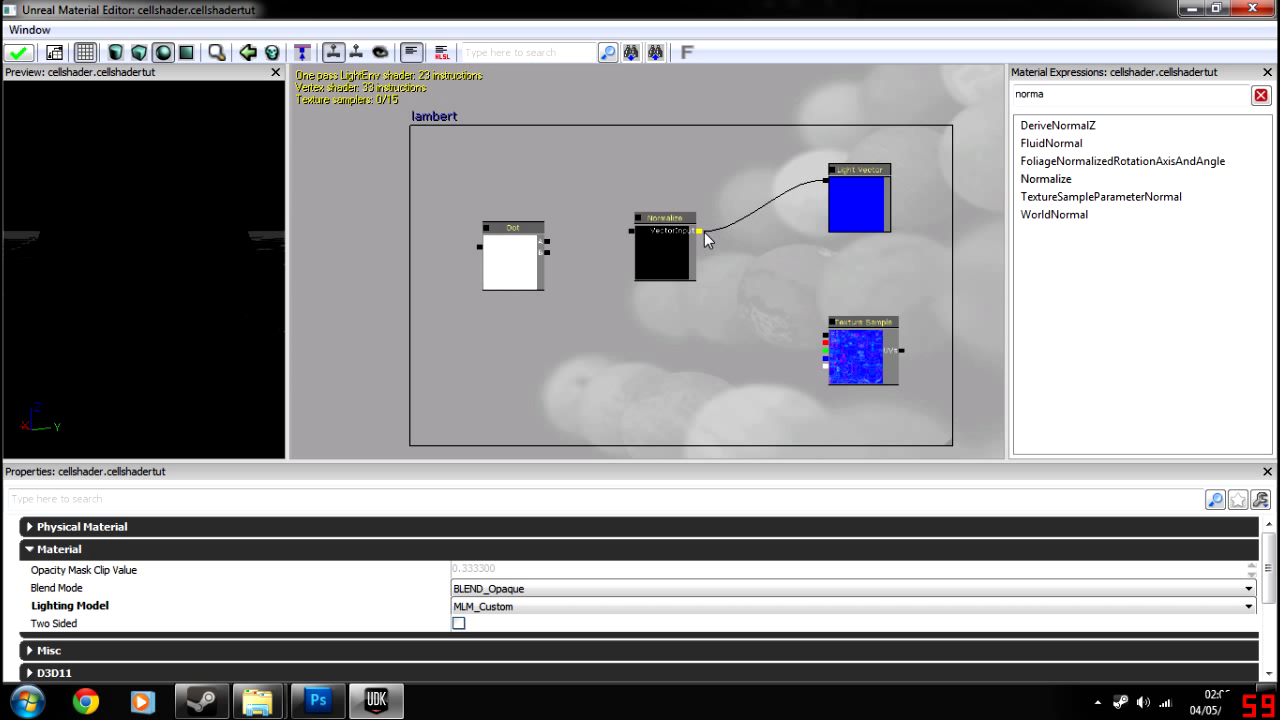
left_click_drag(702, 232, 701, 232)
left_click_drag(546, 238, 547, 241)
left_click(675, 259)
left_click_drag(674, 257, 702, 207)
Add a second Normalize node and connect it between the Texture Sample's combined color output and Dot's B input
left_click(923, 190)
left_click_drag(1046, 179, 745, 360)
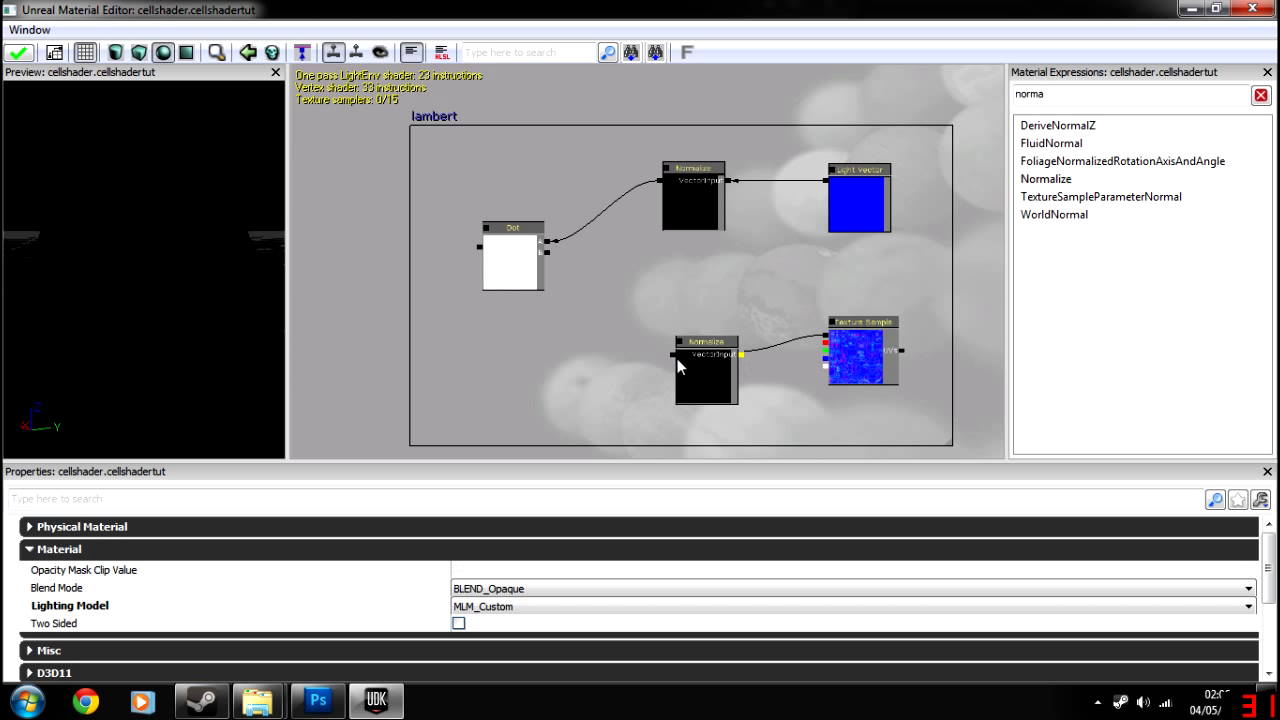
left_click_drag(600, 300, 547, 252)
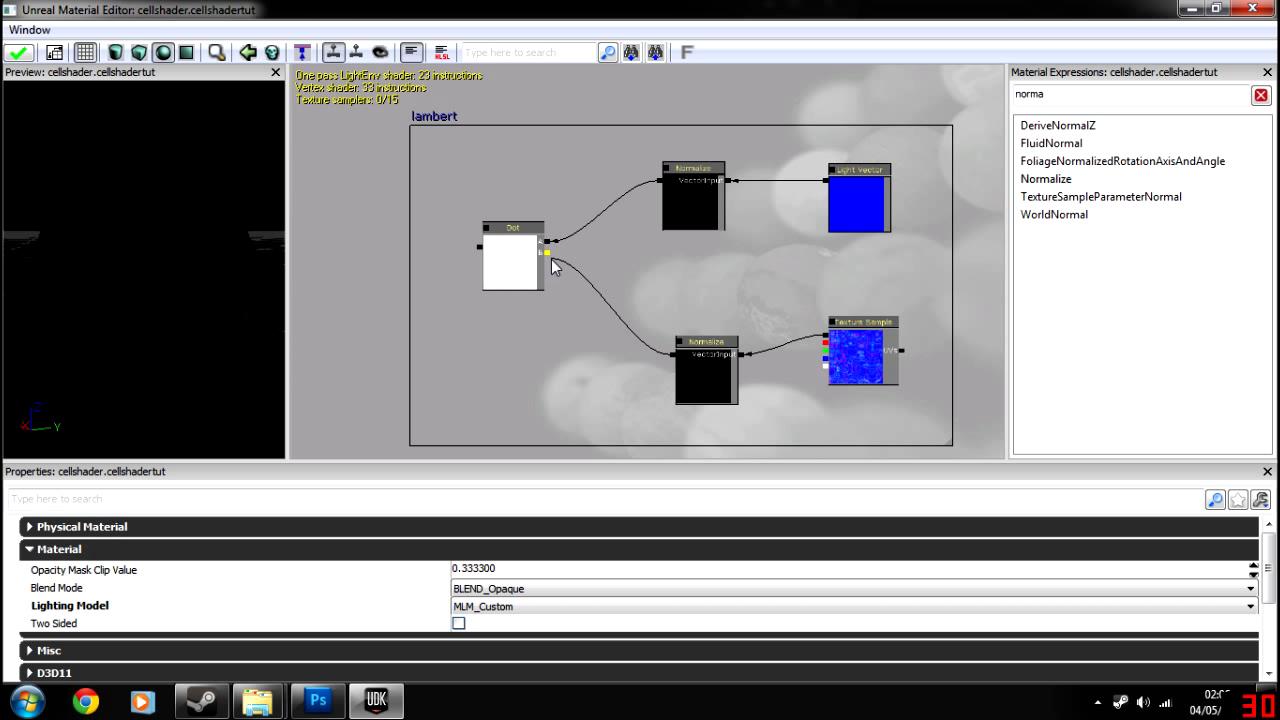
Tidy the positions of the two Normalize nodes between the Dot node and the Light Vector and Texture Sample nodes
left_click_drag(718, 374, 704, 348)
left_click_drag(675, 211, 692, 219)
left_click(641, 262)
left_click(720, 203)
left_click(841, 190)
left_click_drag(804, 270, 865, 227)
left_click(714, 237)
Search the material expressions for "multi" and place a single Multiply node between the Floor node and the lambert group, deleting the extra copy
scroll(715, 227, "down", 4)
left_click_drag(523, 294, 748, 321)
scroll(750, 317, "up", 3)
mouse_move(707, 274)
left_mouse_down()
mouse_move(751, 285)
mouse_move(714, 293)
left_mouse_up()
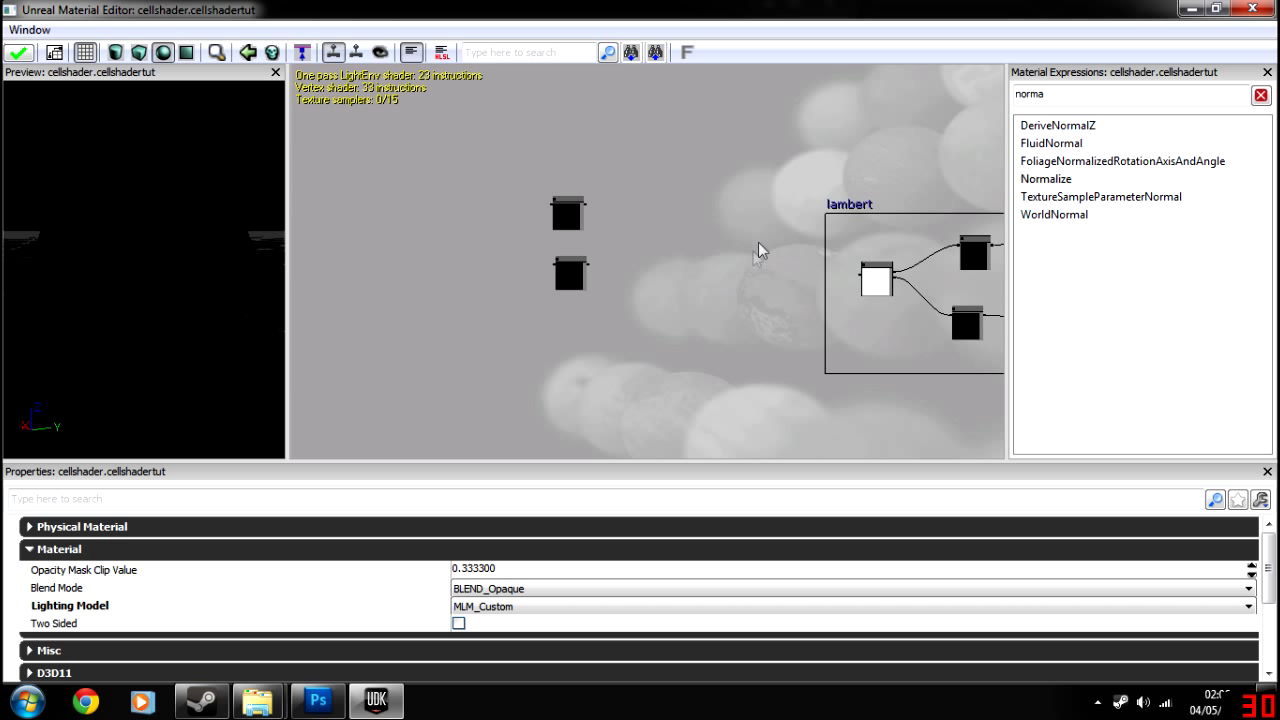
left_click_drag(1062, 96, 961, 102)
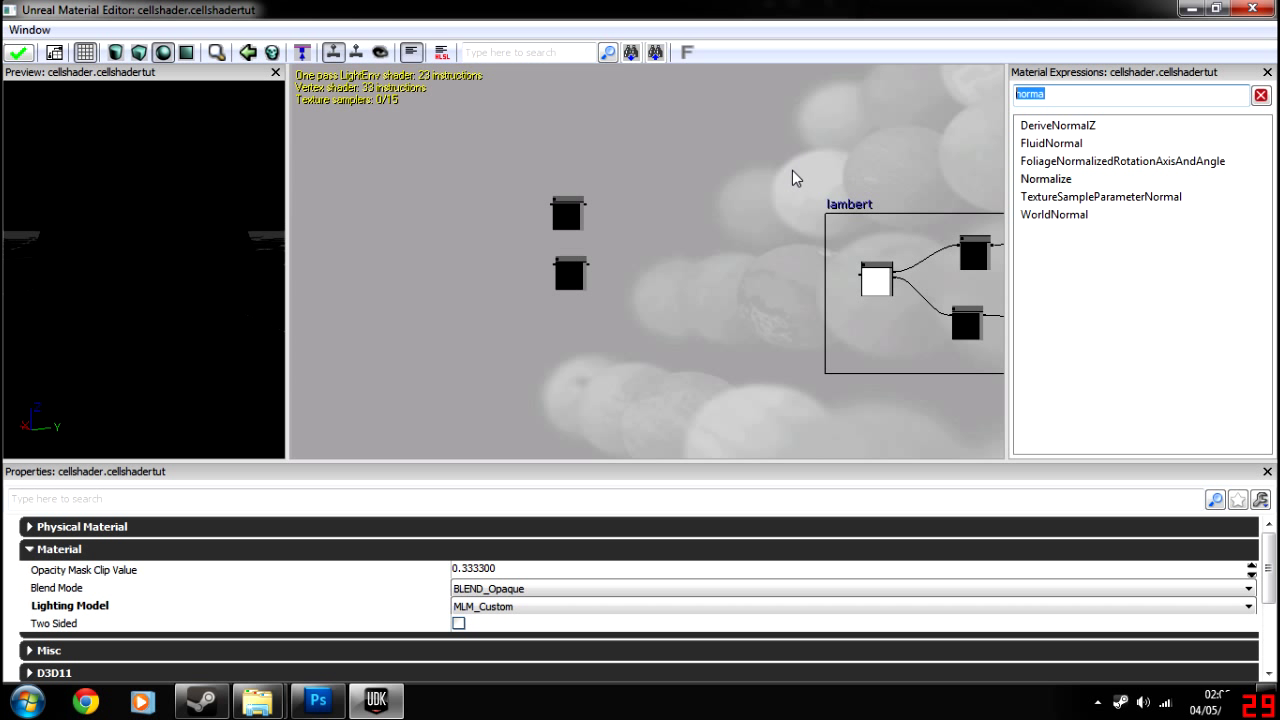
type("multi")
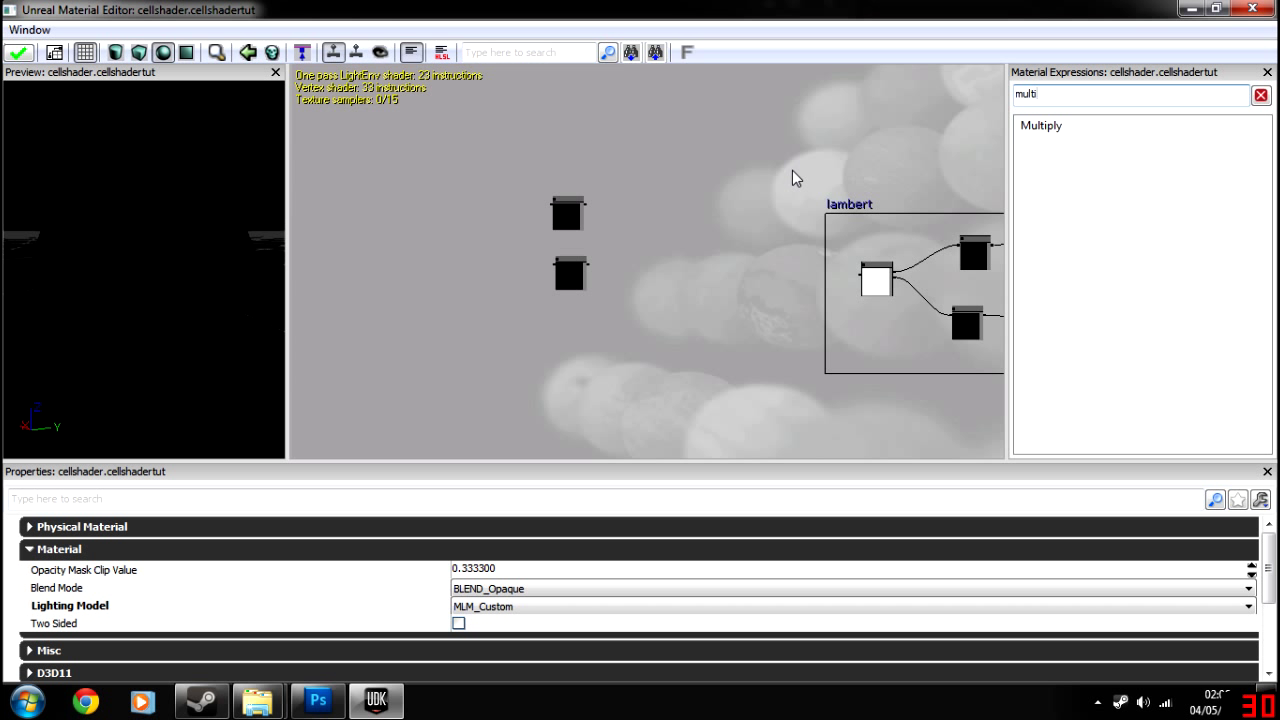
left_click(1055, 130)
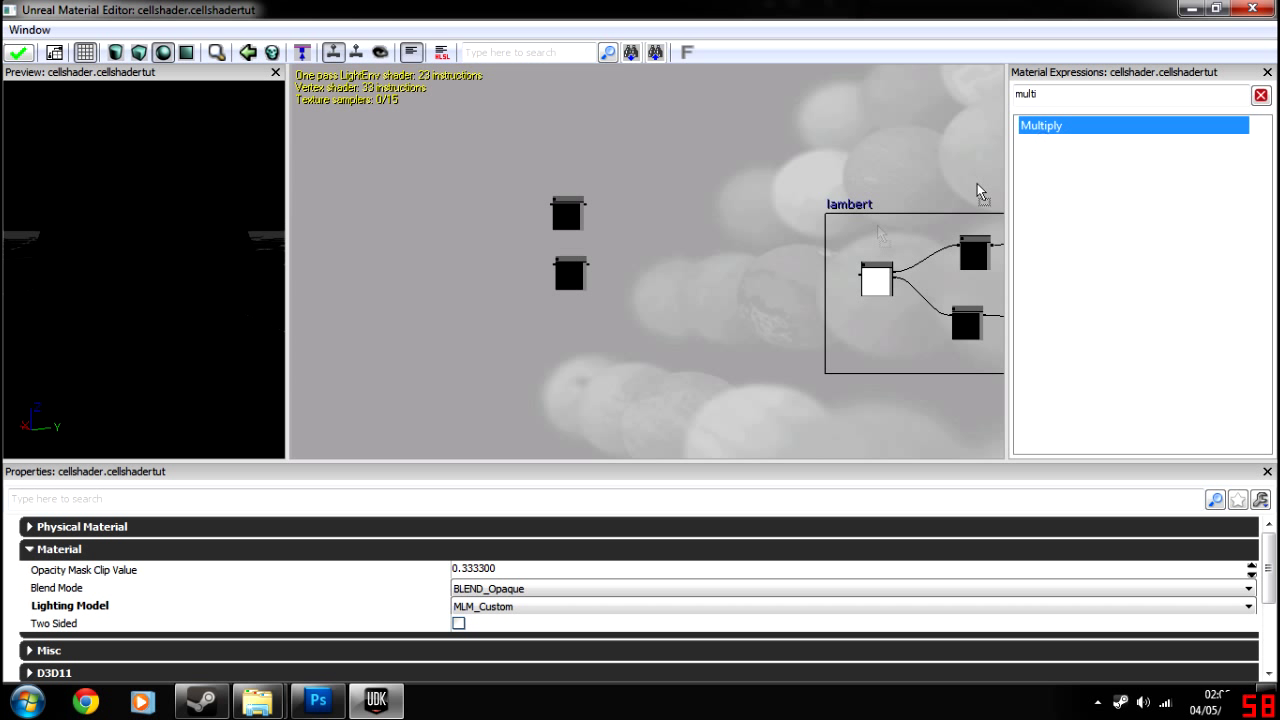
left_click(658, 277)
left_click(679, 367)
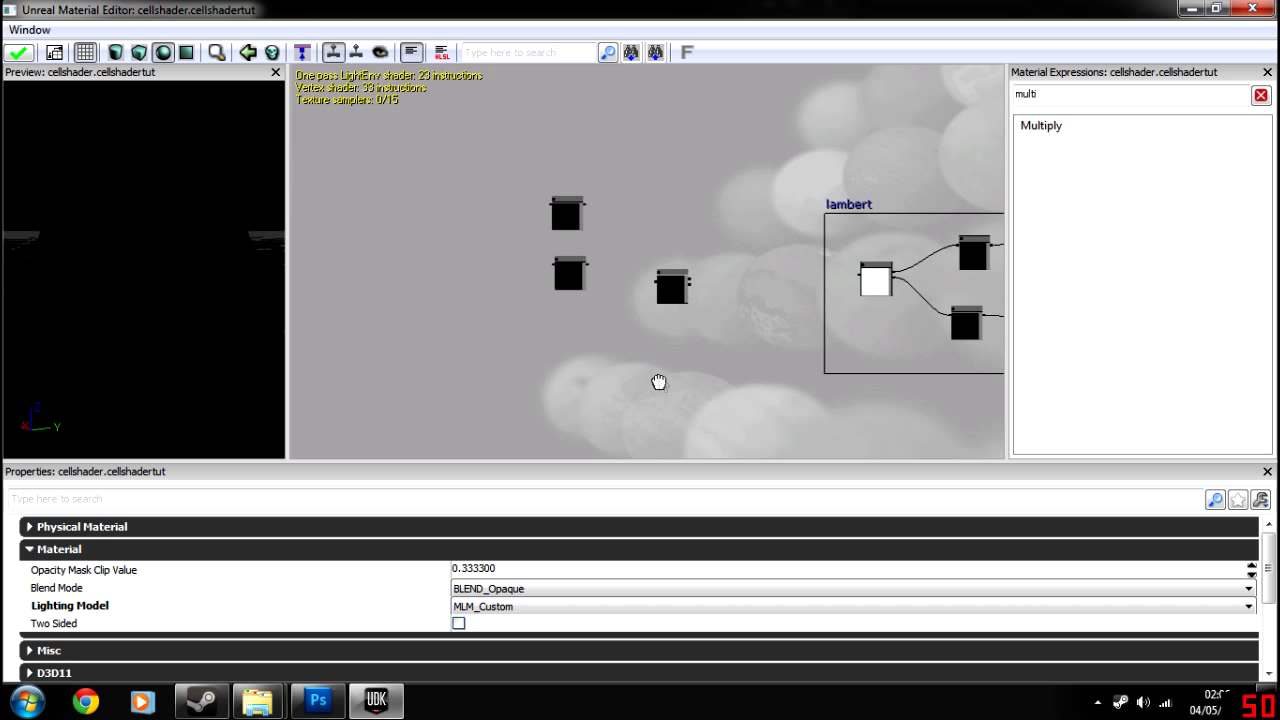
left_click(690, 375)
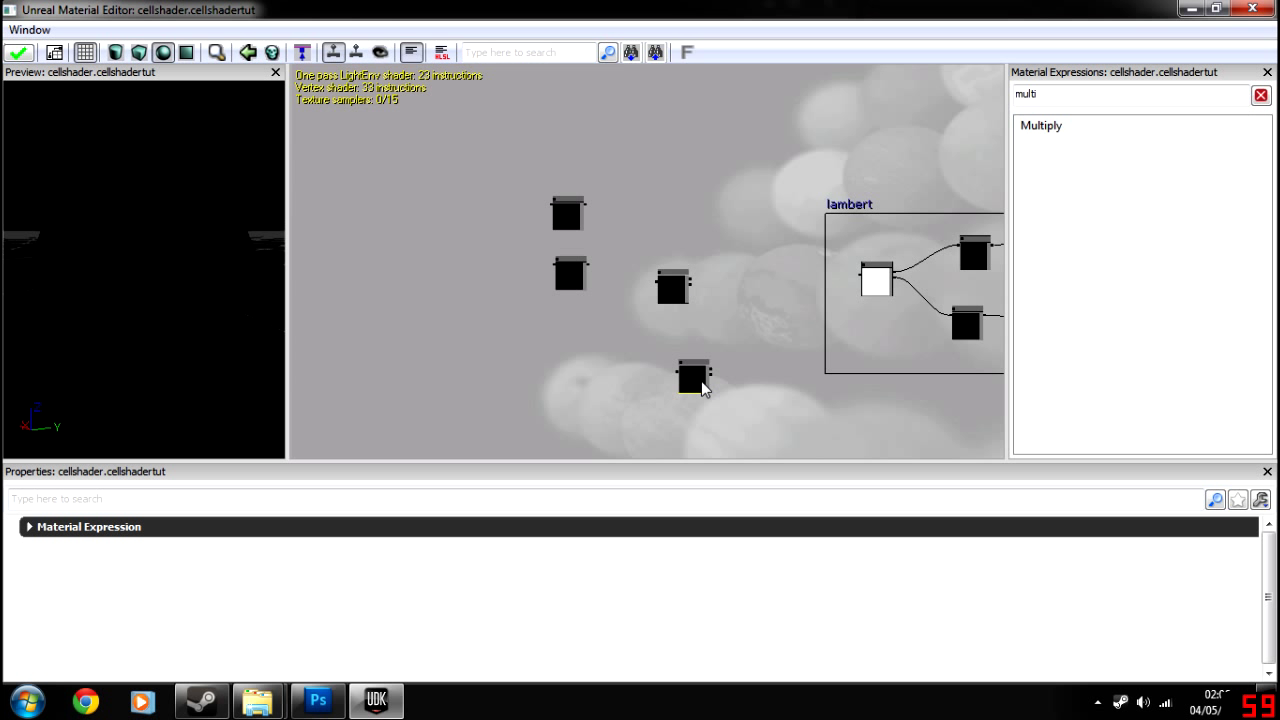
key("Delete")
Connect the Dot node's output to the A input of the Multiply node
scroll(711, 330, "up", 1)
left_click_drag(764, 313, 709, 364)
scroll(709, 364, "up", 1)
left_click_drag(887, 302, 605, 305)
left_click_drag(657, 380, 723, 275)
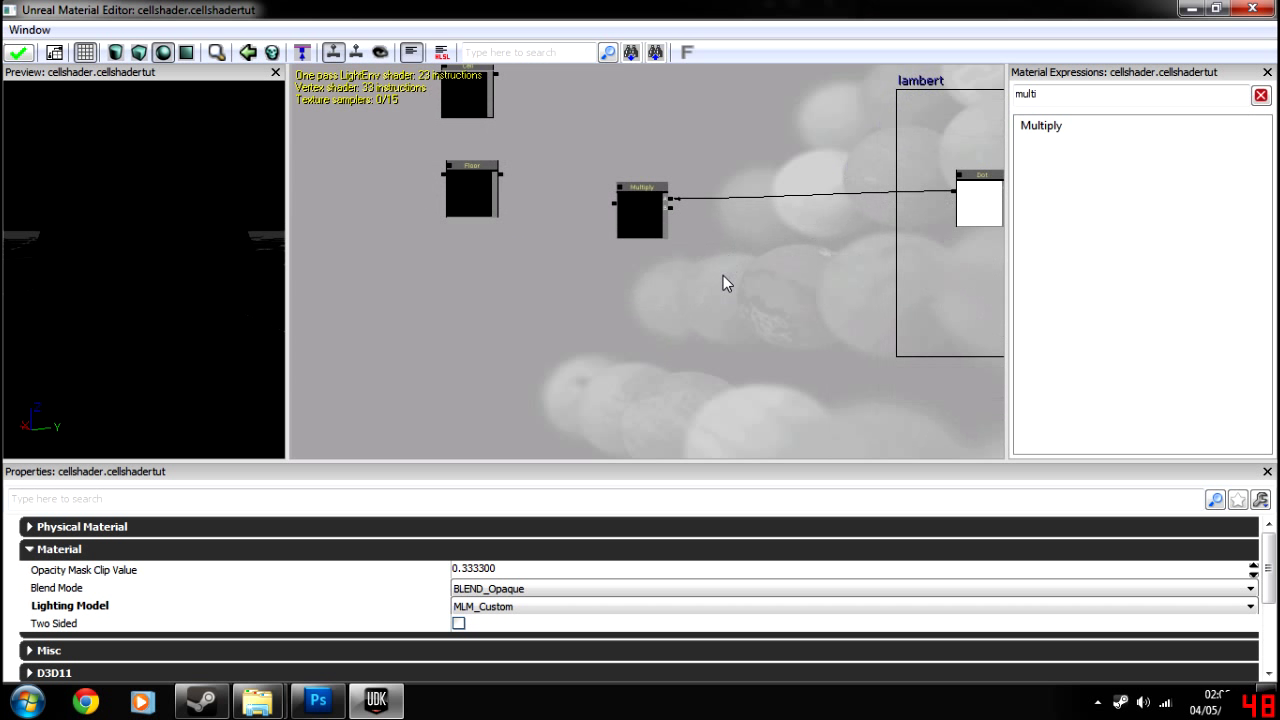
type("co")
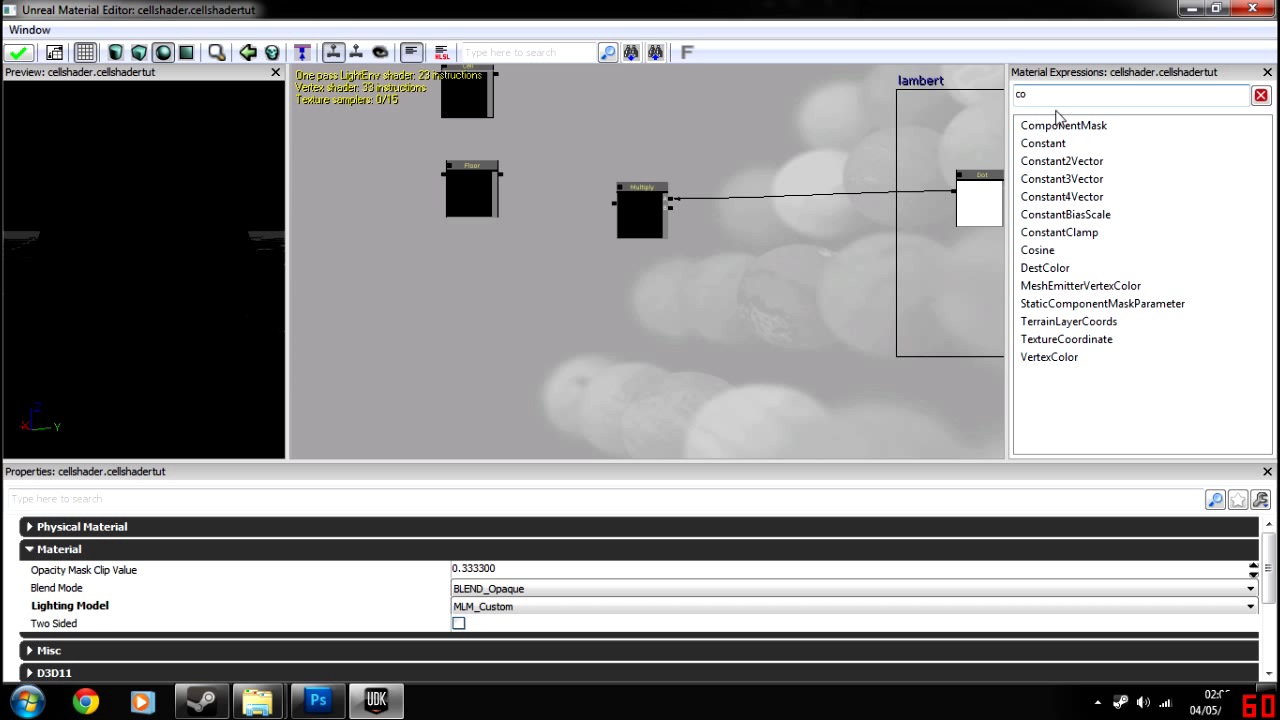
left_click_drag(1028, 95, 1005, 99)
type("vec")
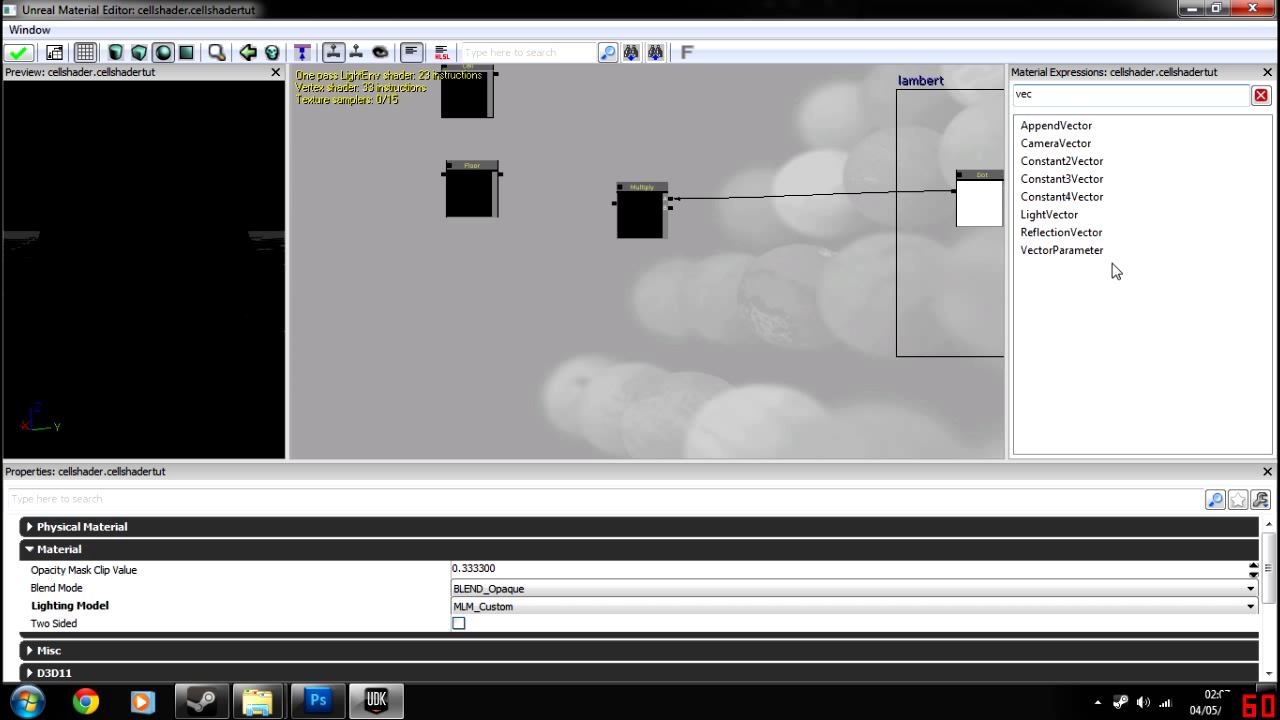
left_click_drag(1098, 251, 761, 267)
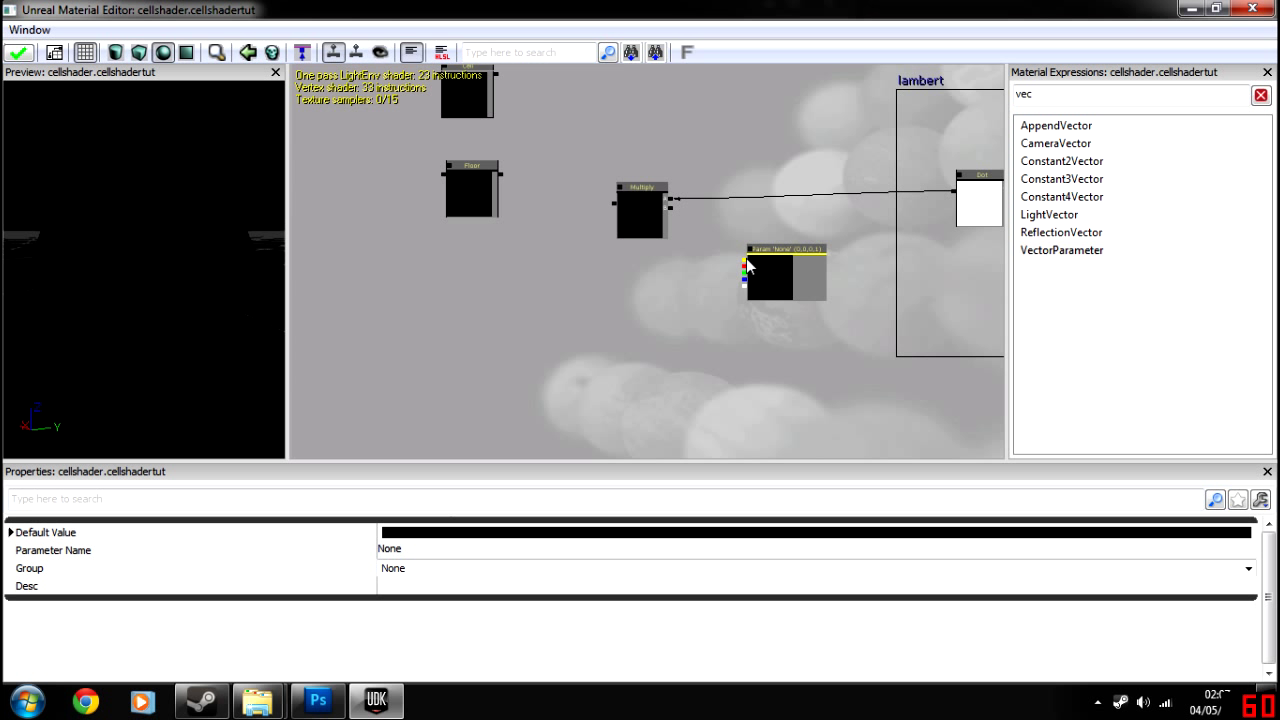
key("Delete")
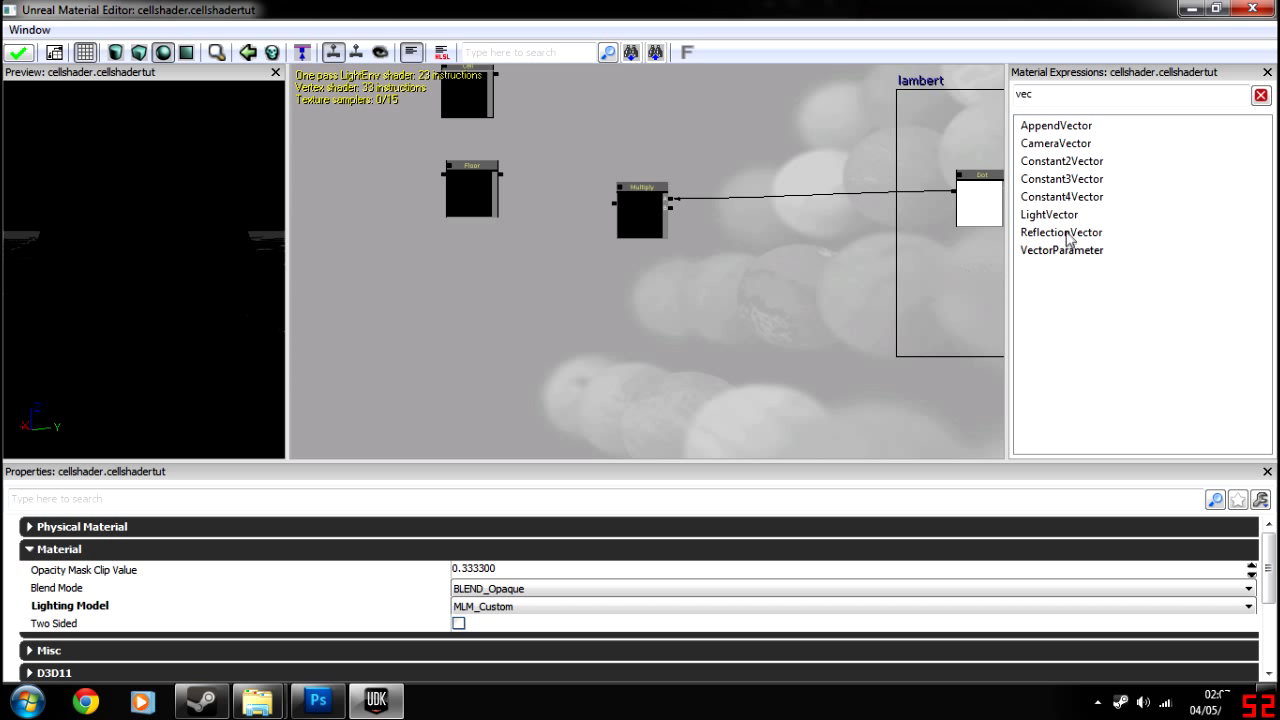
left_click(1062, 218)
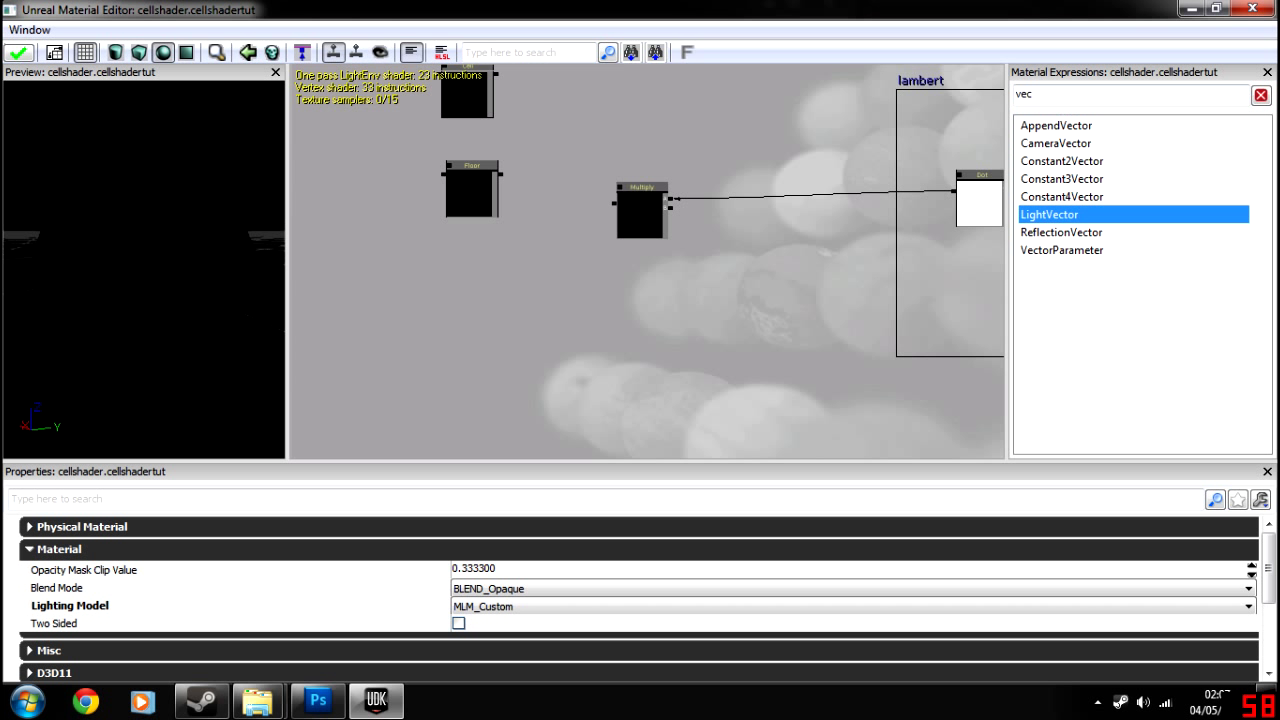
left_click_drag(1050, 95, 968, 97)
key("BackSpace")
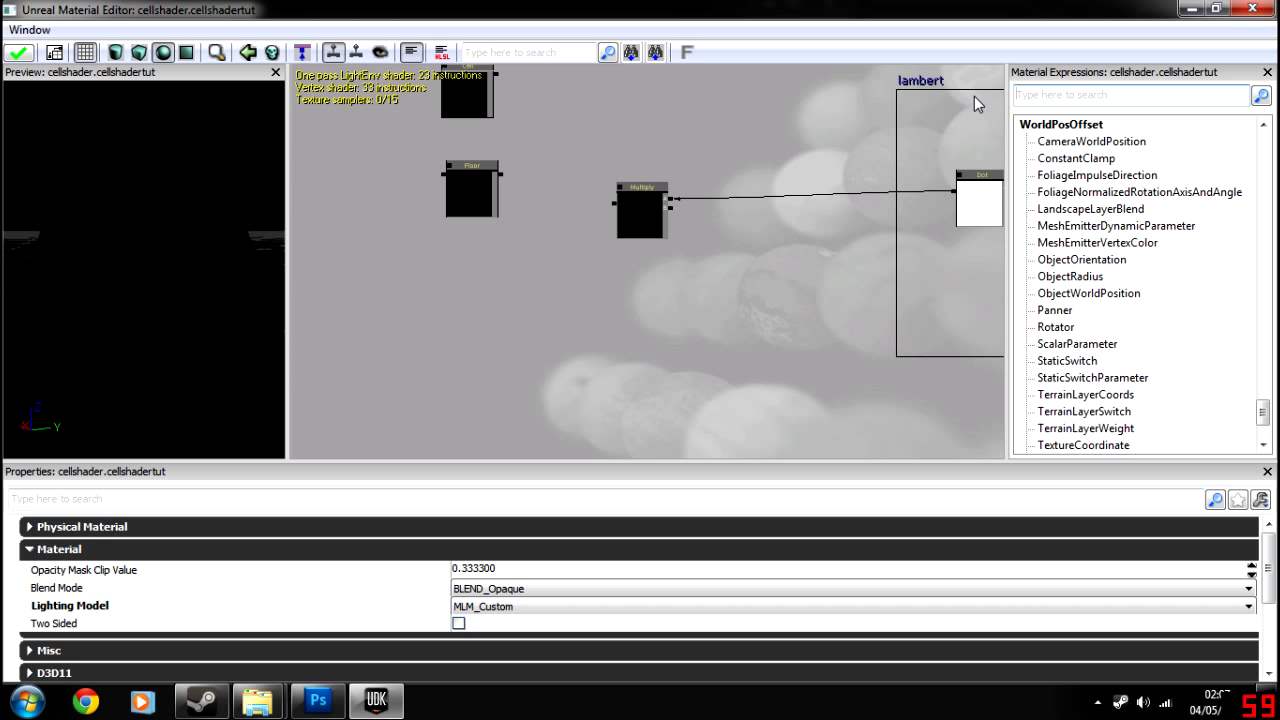
Add a Constant node beside the Multiply node and connect it to Multiply's B input
type("1")
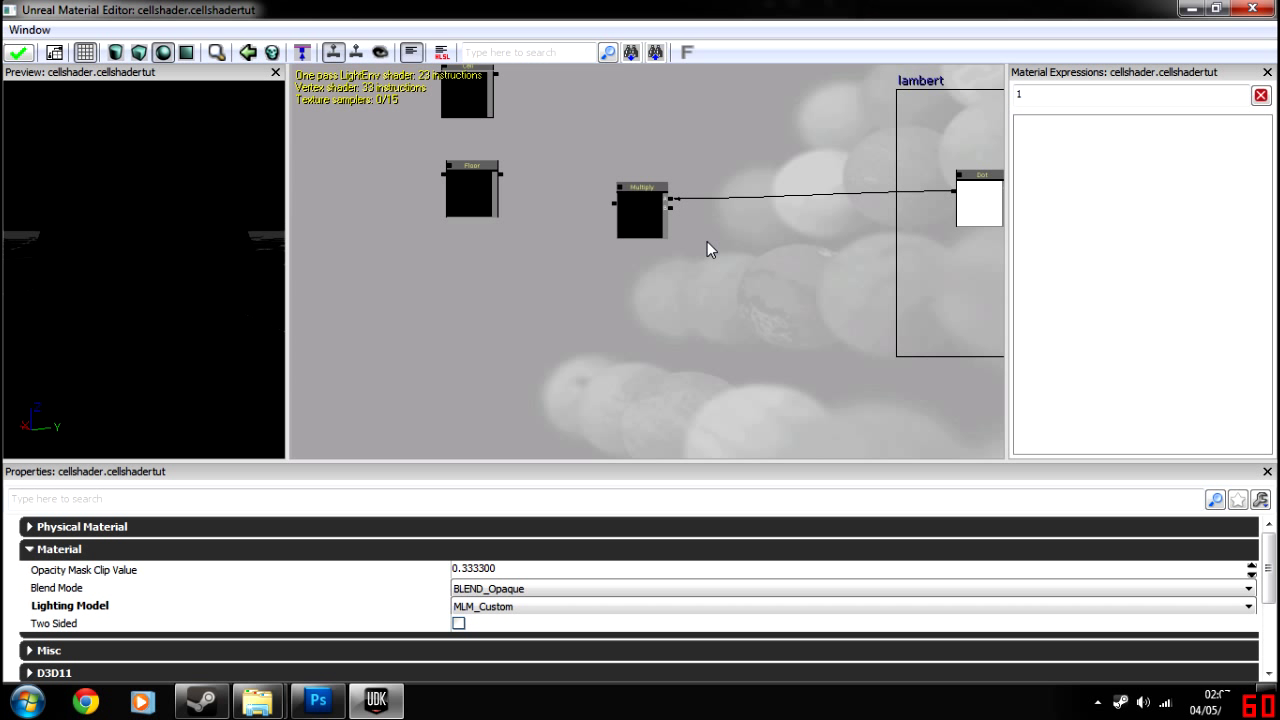
left_click(731, 247)
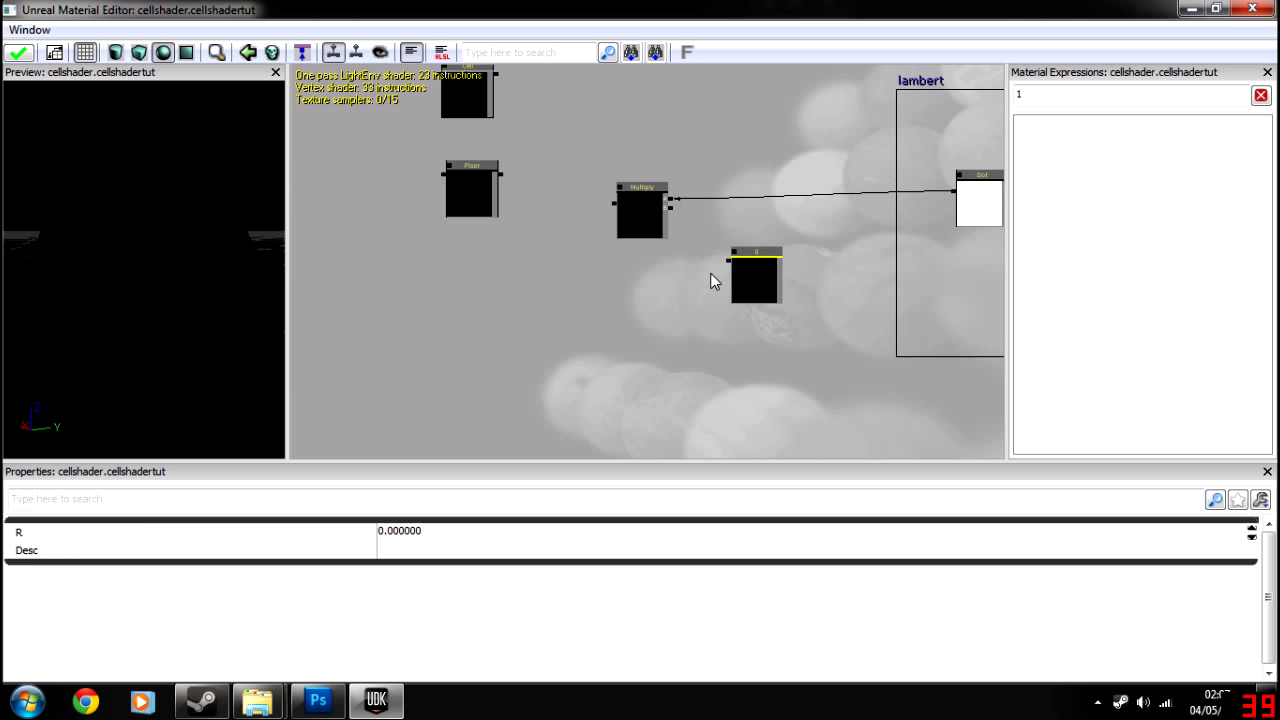
left_click(711, 273)
scroll(711, 300, "up", 3)
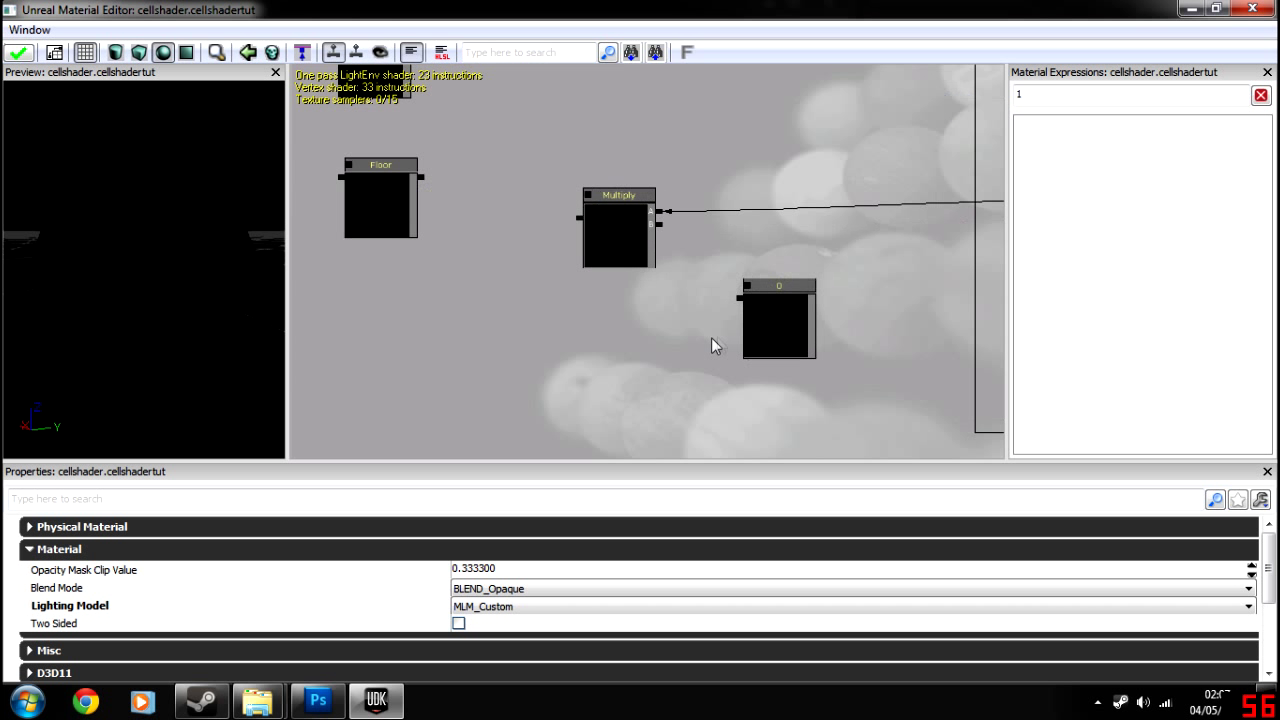
left_click_drag(742, 295, 652, 208)
Set the R value of the Constant node feeding the Multiply node to 3
left_click(763, 308)
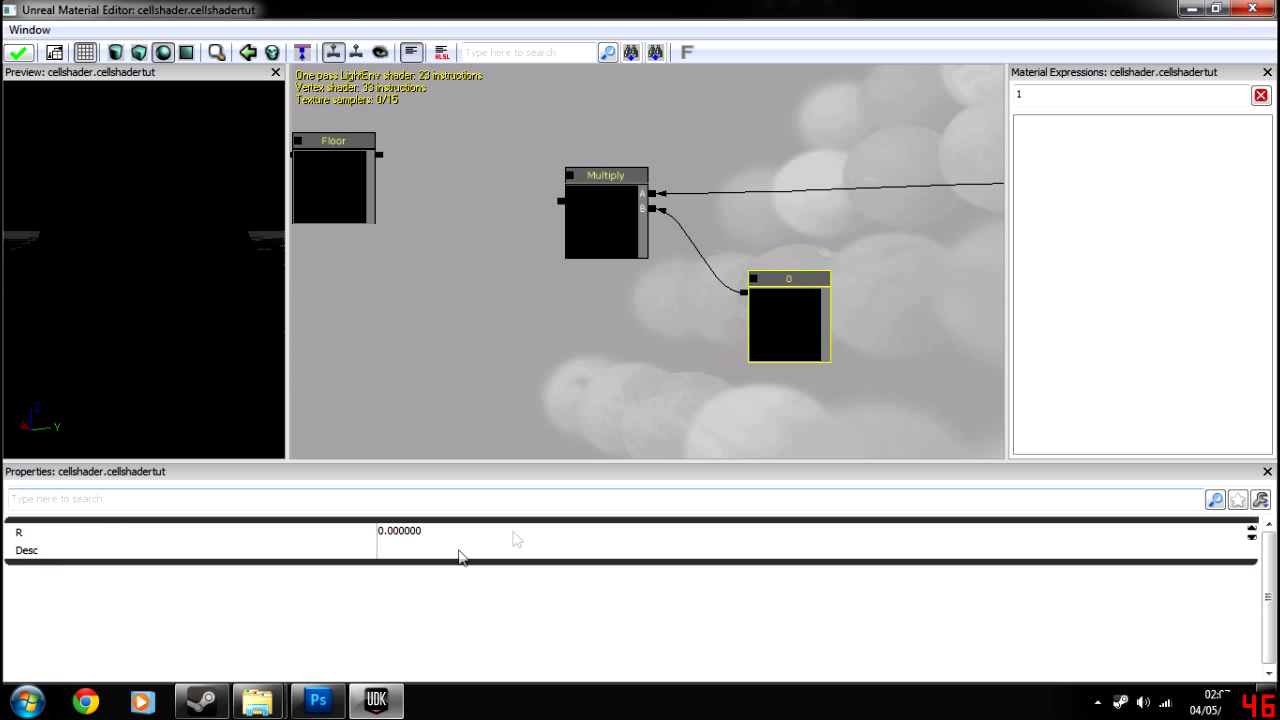
left_click(409, 533)
left_click_drag(505, 387, 543, 376)
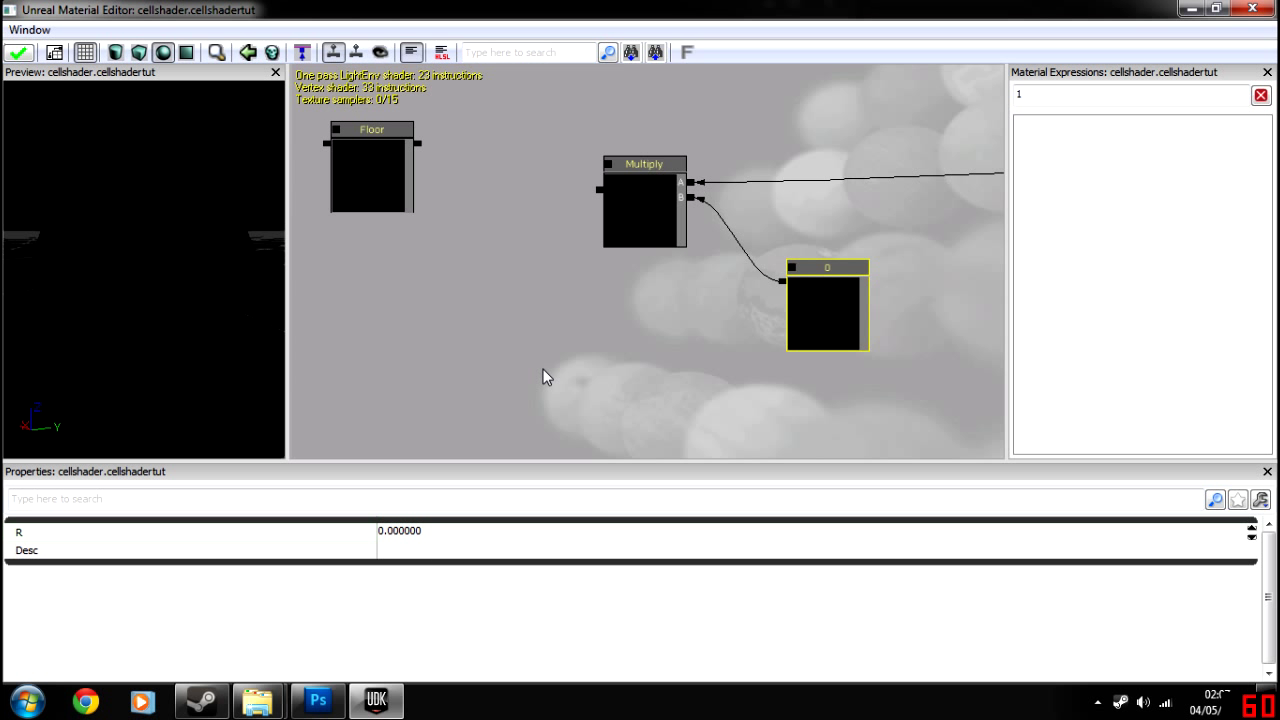
key("Return")
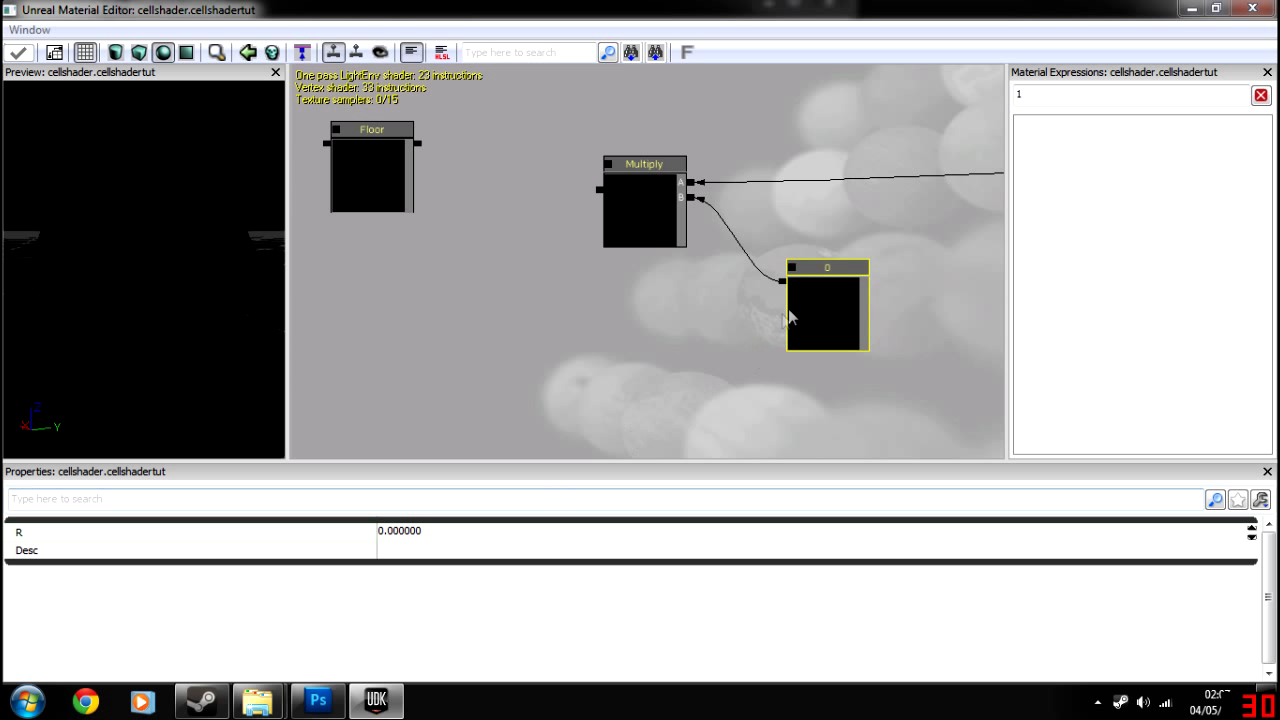
left_click(446, 533)
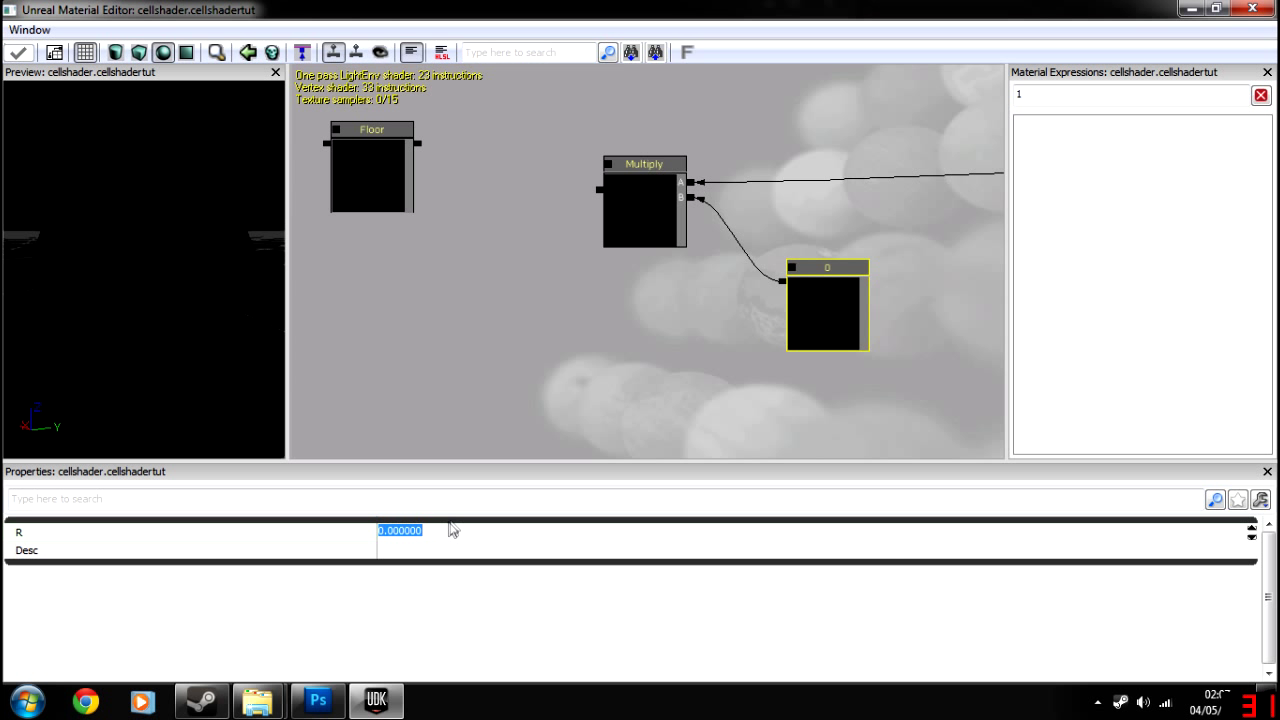
type("3")
key("Return")
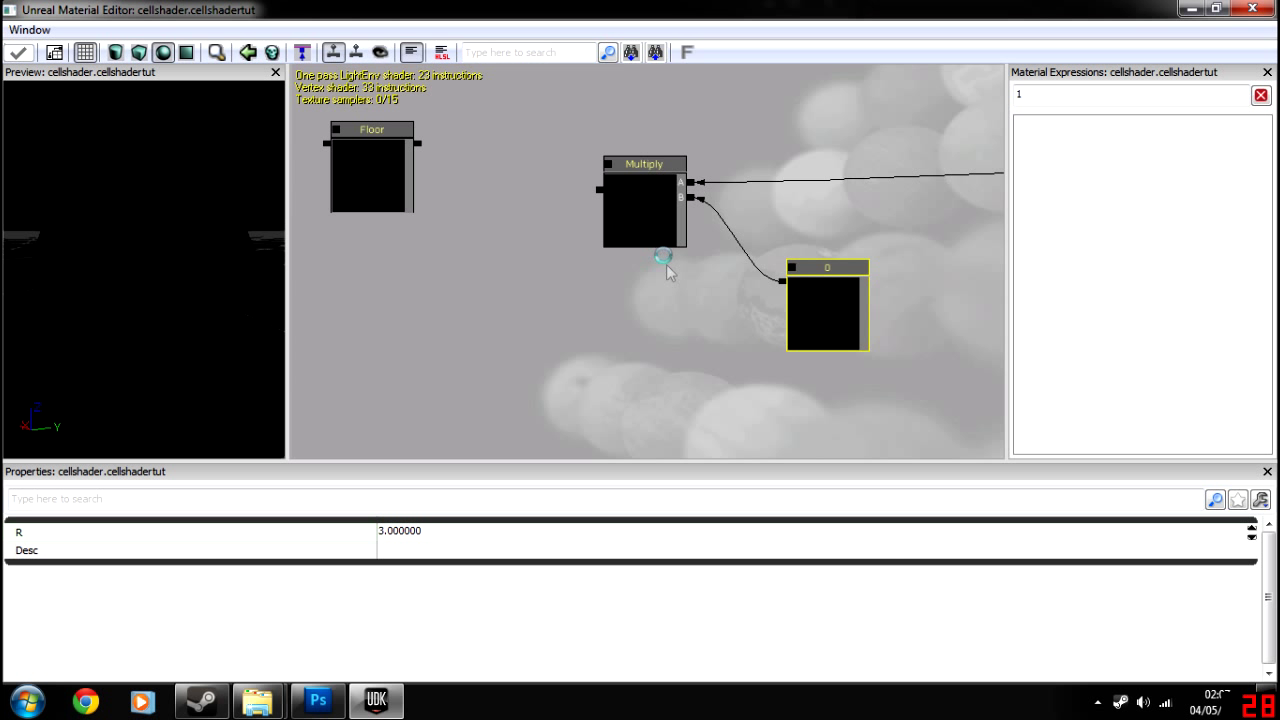
Examine the Ceil and Floor nodes beside the Multiply node, selecting each in turn, and clear the selection
scroll(660, 318, "down", 3)
left_click_drag(522, 336, 649, 330)
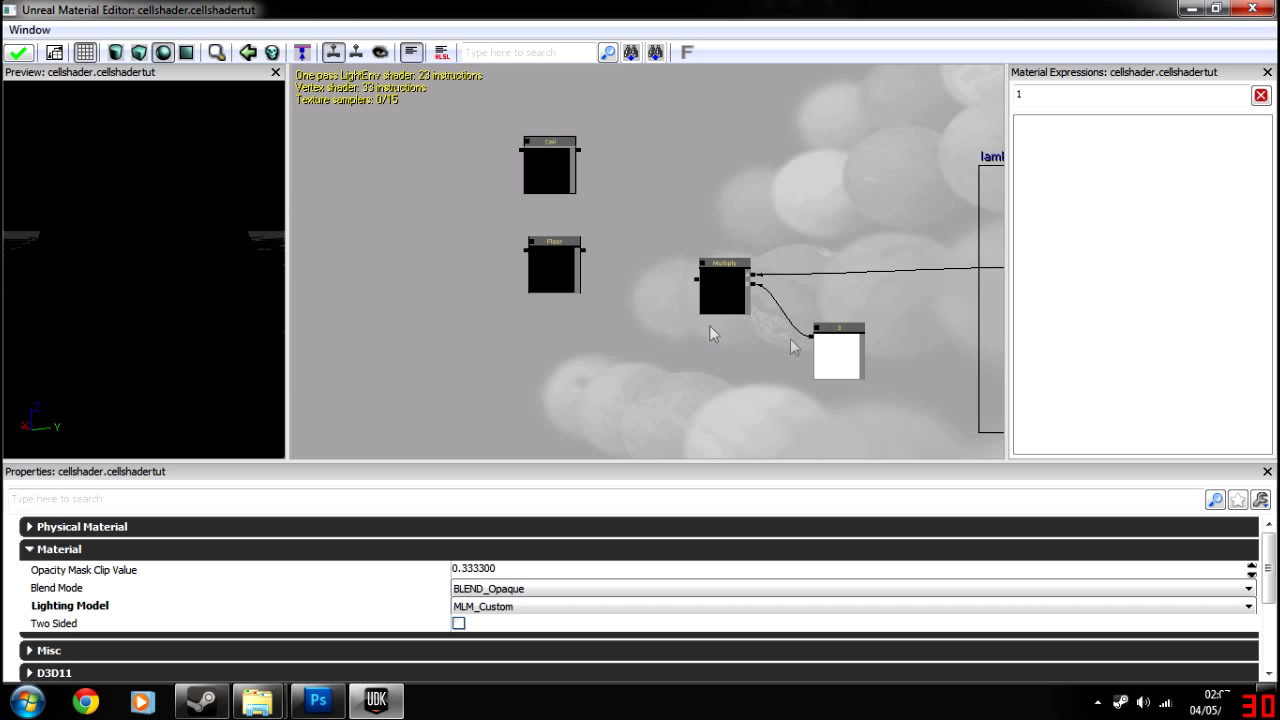
left_click_drag(640, 341, 714, 354)
scroll(716, 350, "up", 2)
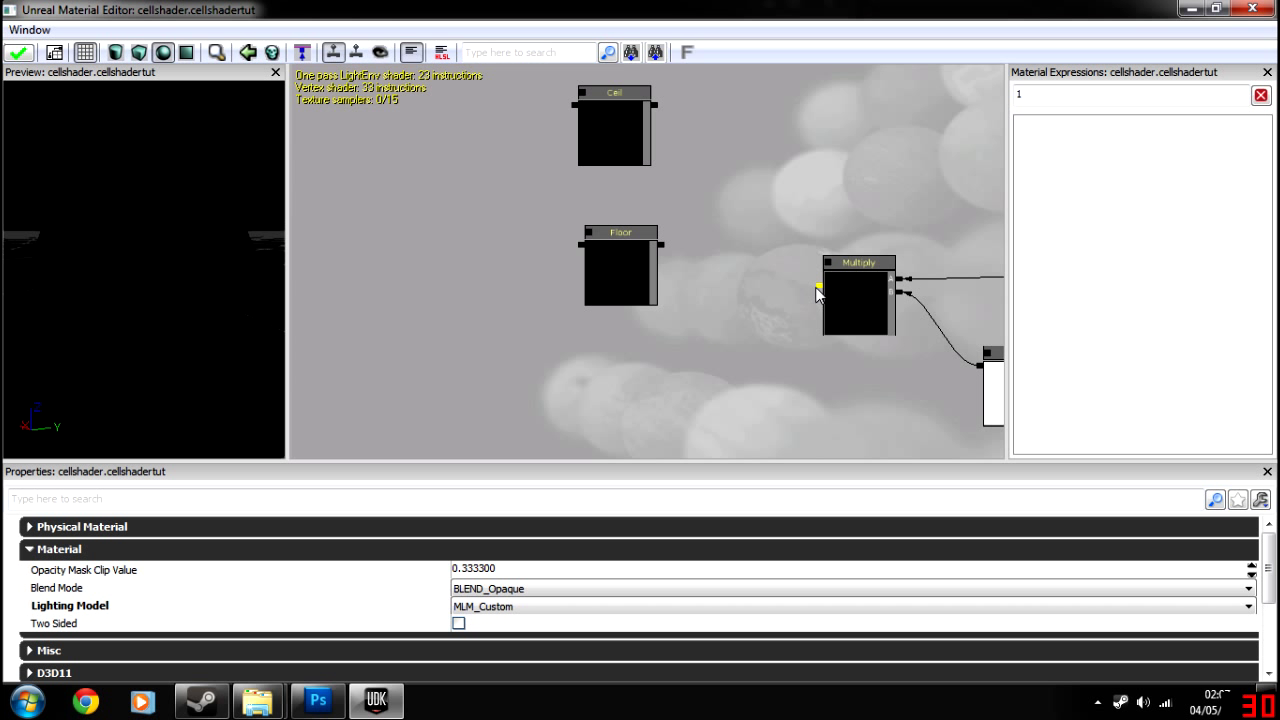
left_click(614, 132)
left_click(617, 290)
left_click(613, 164)
left_click(645, 262)
left_click(621, 142)
left_click(624, 272)
left_click(772, 268)
Connect the Multiply output through the Ceil node to the main material node and check the shading on the preview sphere
left_click_drag(819, 287, 656, 106)
left_click_drag(565, 233, 674, 289)
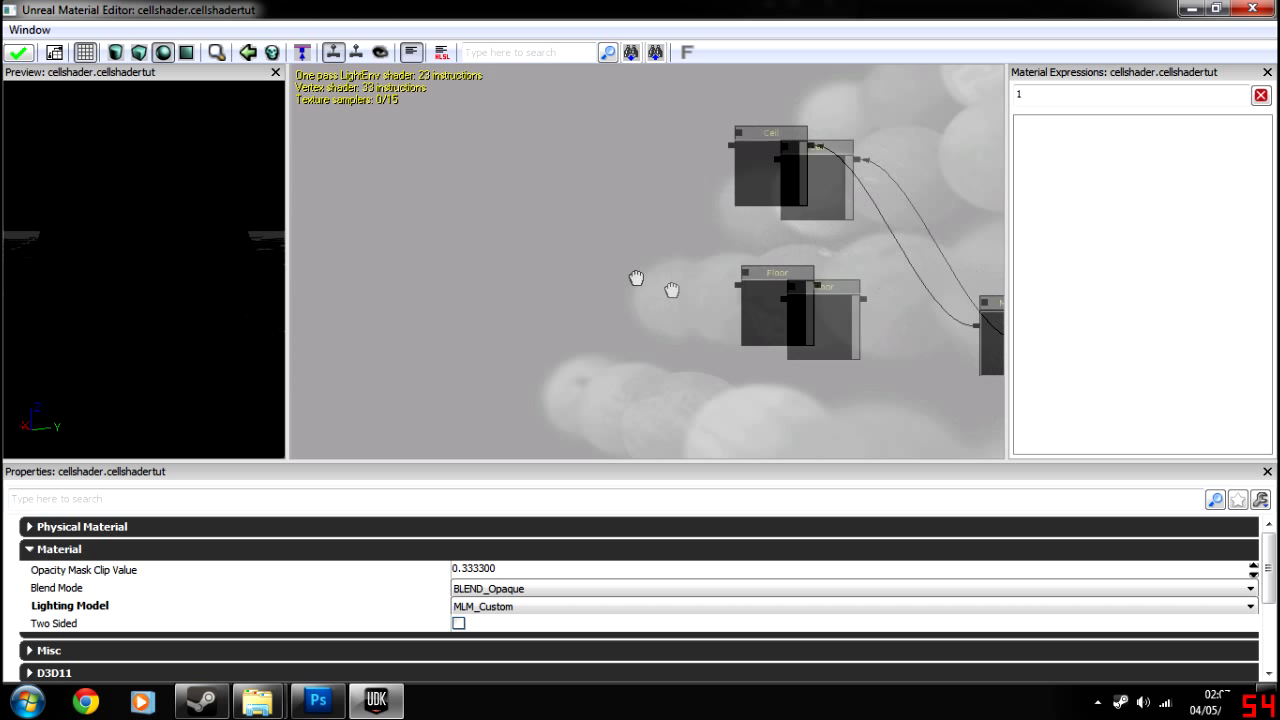
scroll(702, 222, "down", 2)
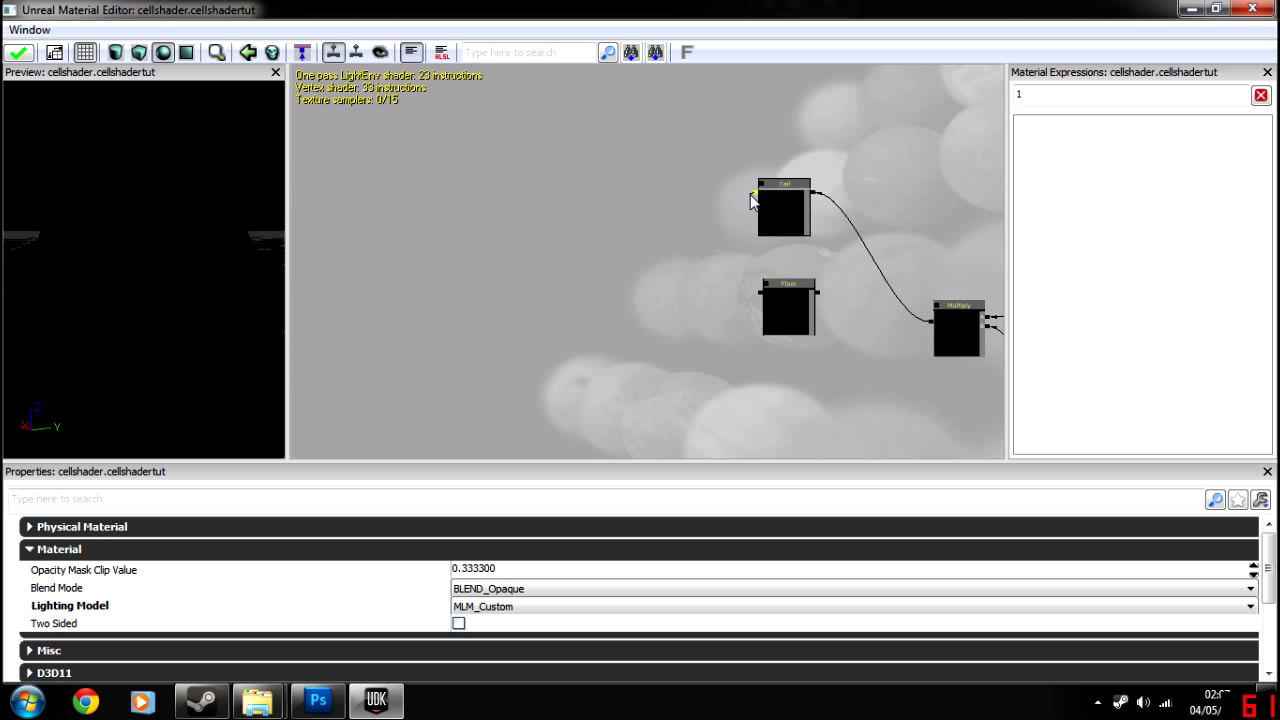
left_click_drag(753, 200, 508, 301)
mouse_move(130, 270)
left_mouse_down()
mouse_move(240, 260)
mouse_move(95, 290)
mouse_move(185, 325)
mouse_move(205, 308)
left_mouse_up()
left_click_drag(14, 290, 126, 274)
scroll(463, 234, "down", 5)
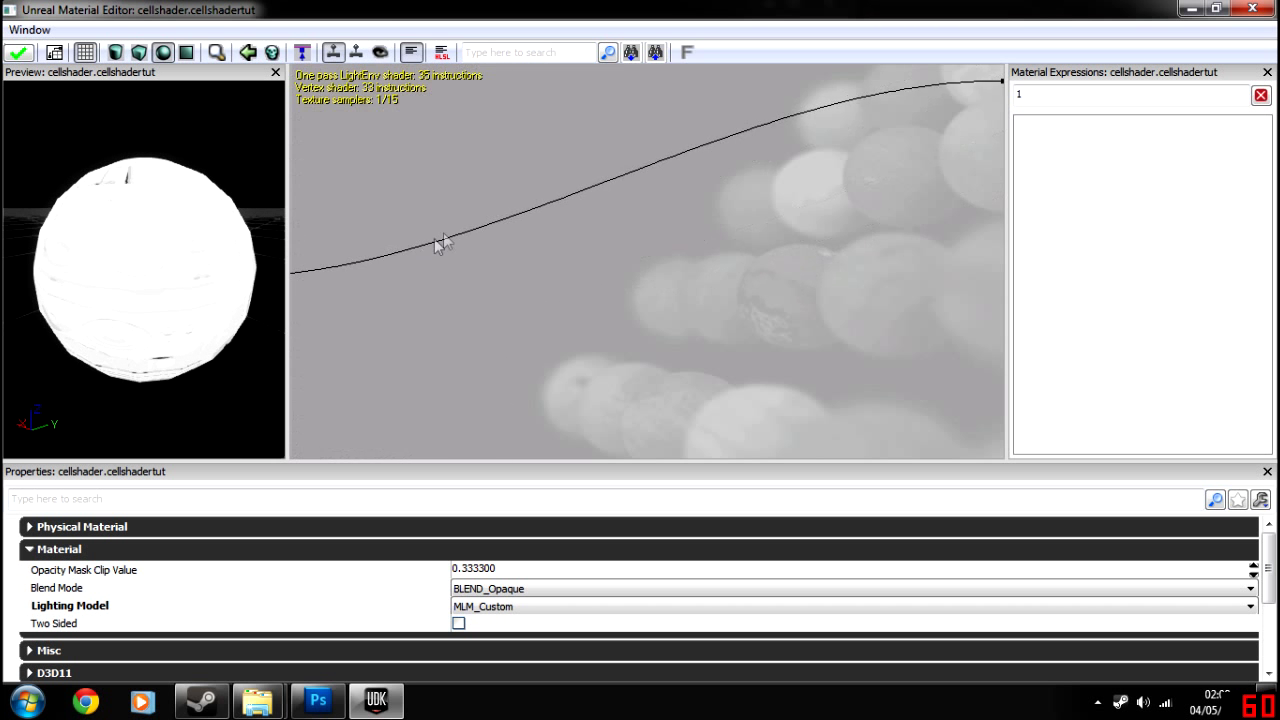
left_click_drag(733, 213, 431, 285)
mouse_move(145, 258)
left_mouse_down()
mouse_move(190, 280)
mouse_move(145, 258)
left_mouse_up()
scroll(640, 312, "up", 4)
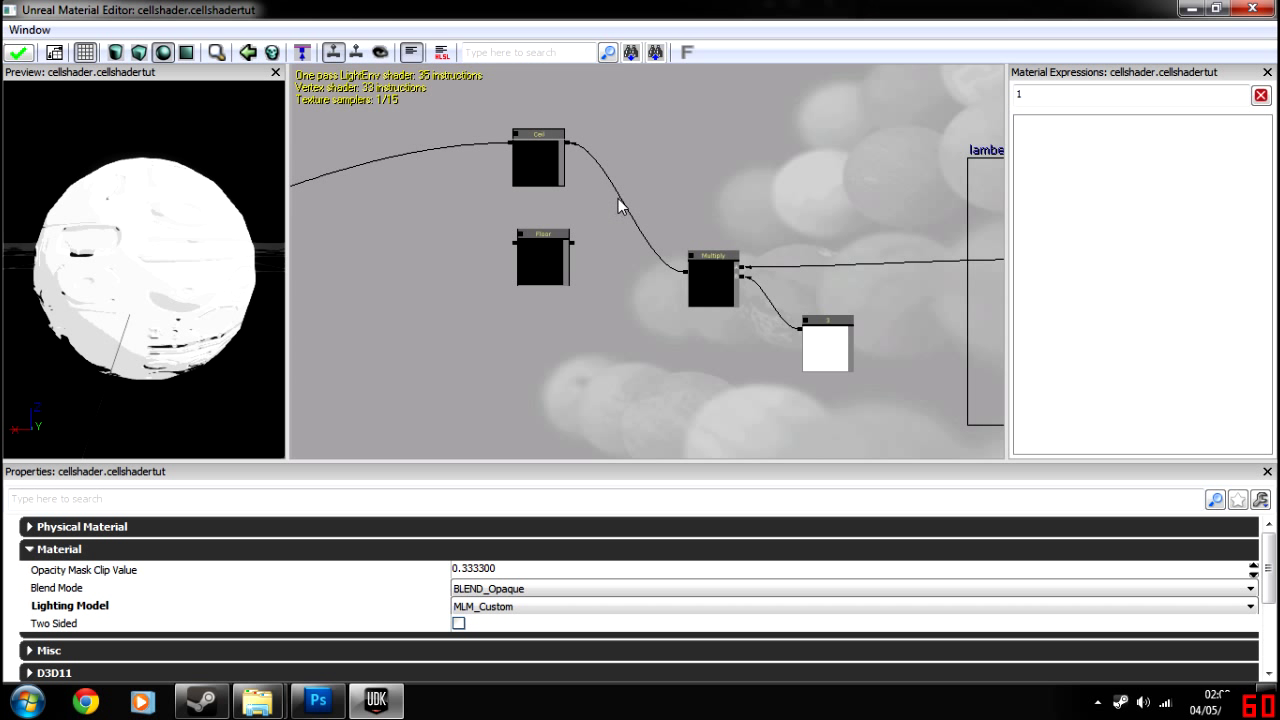
Examine the node chain from the lambert group through the Multiply and Constant nodes to the Ceil node, selecting key nodes in turn
left_click_drag(231, 272, 212, 288)
left_click_drag(462, 214, 506, 203)
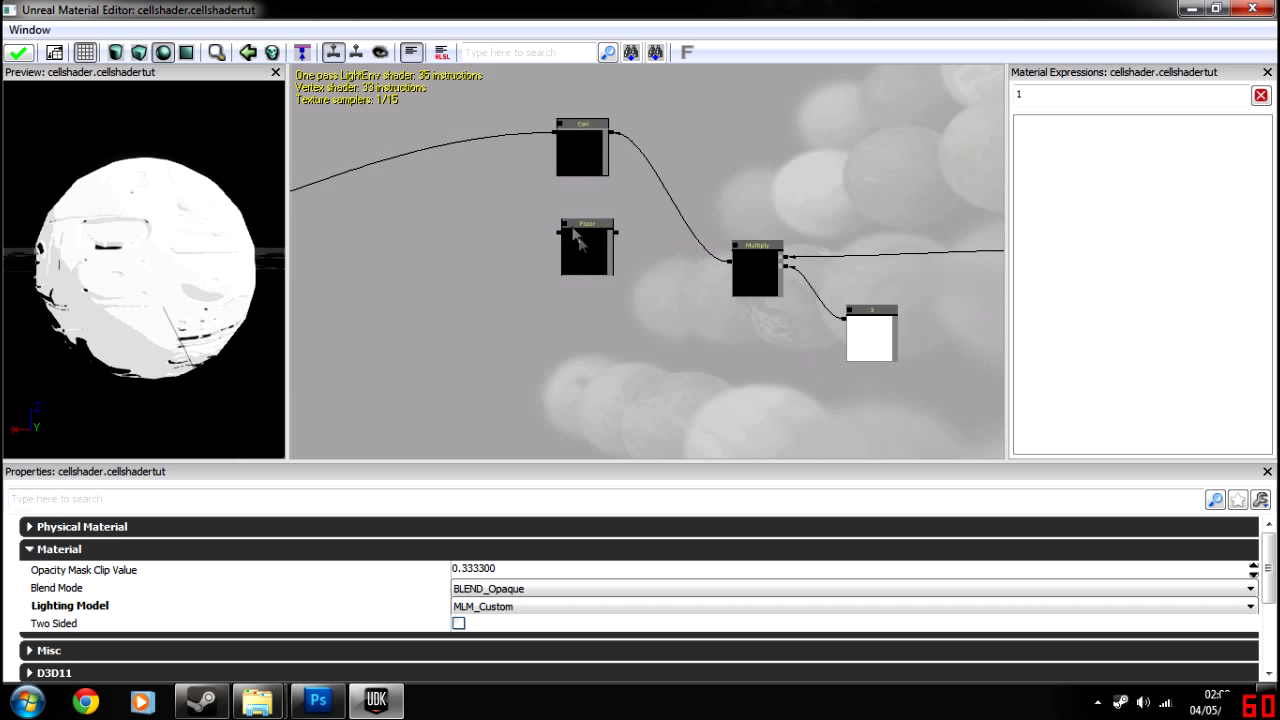
left_click(872, 345)
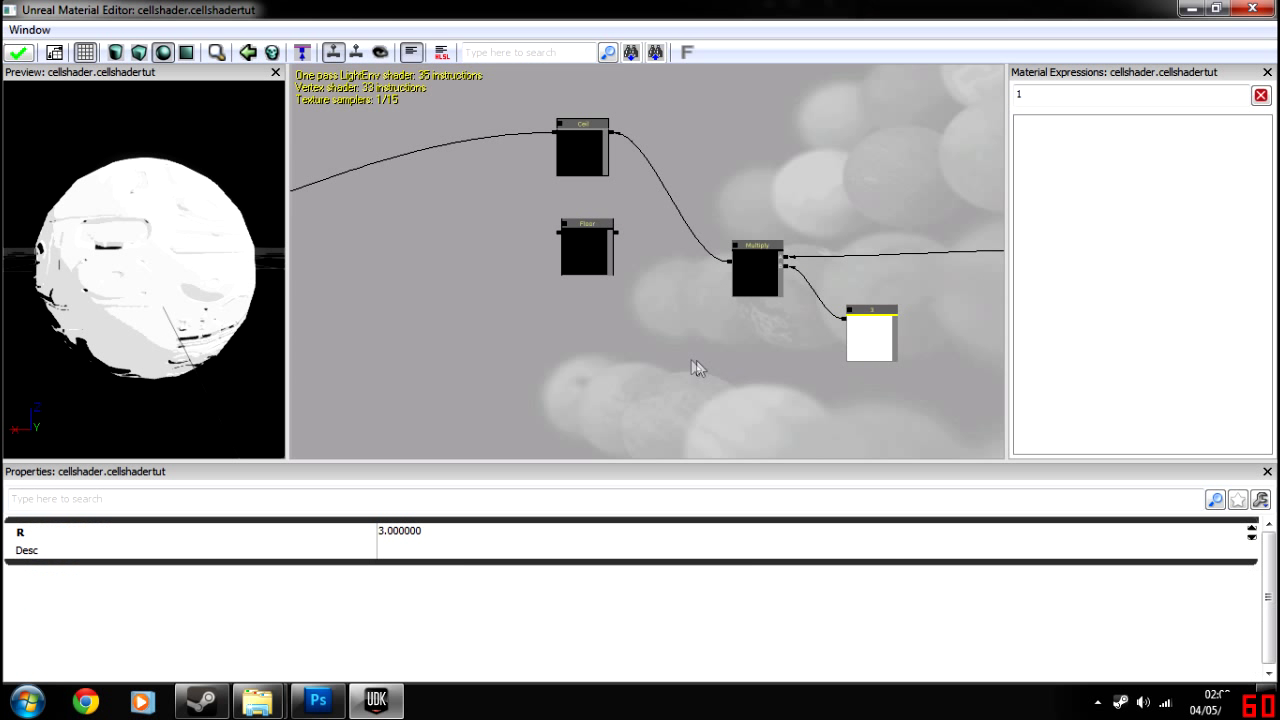
left_click(693, 360)
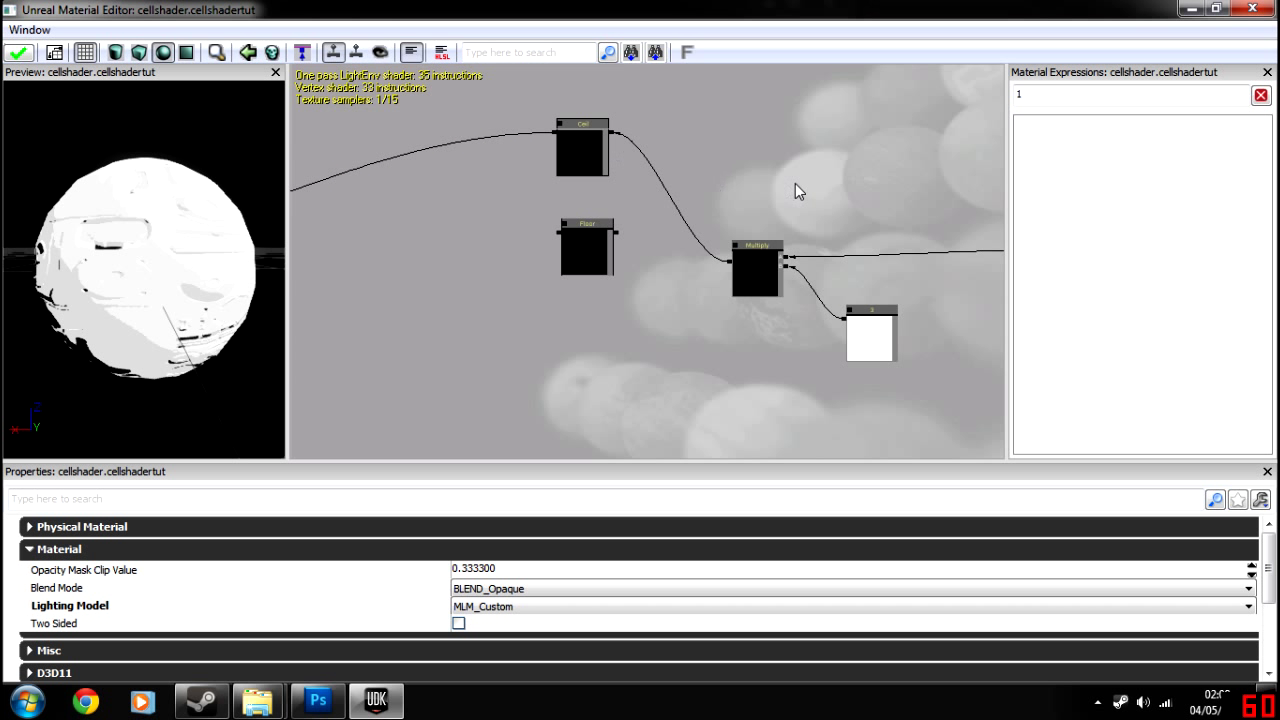
left_click_drag(792, 190, 309, 185)
left_click(922, 222)
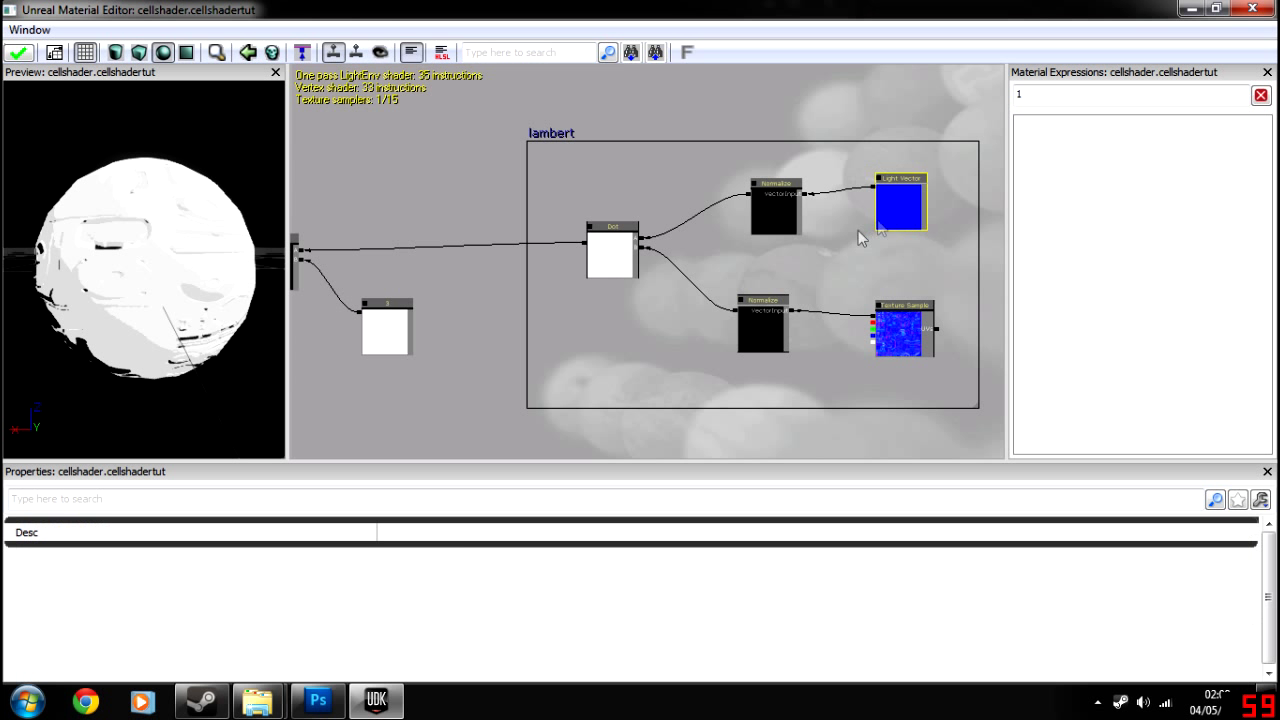
left_click(603, 272)
left_click_drag(512, 319, 748, 334)
left_click(533, 284)
left_click_drag(440, 328, 639, 337)
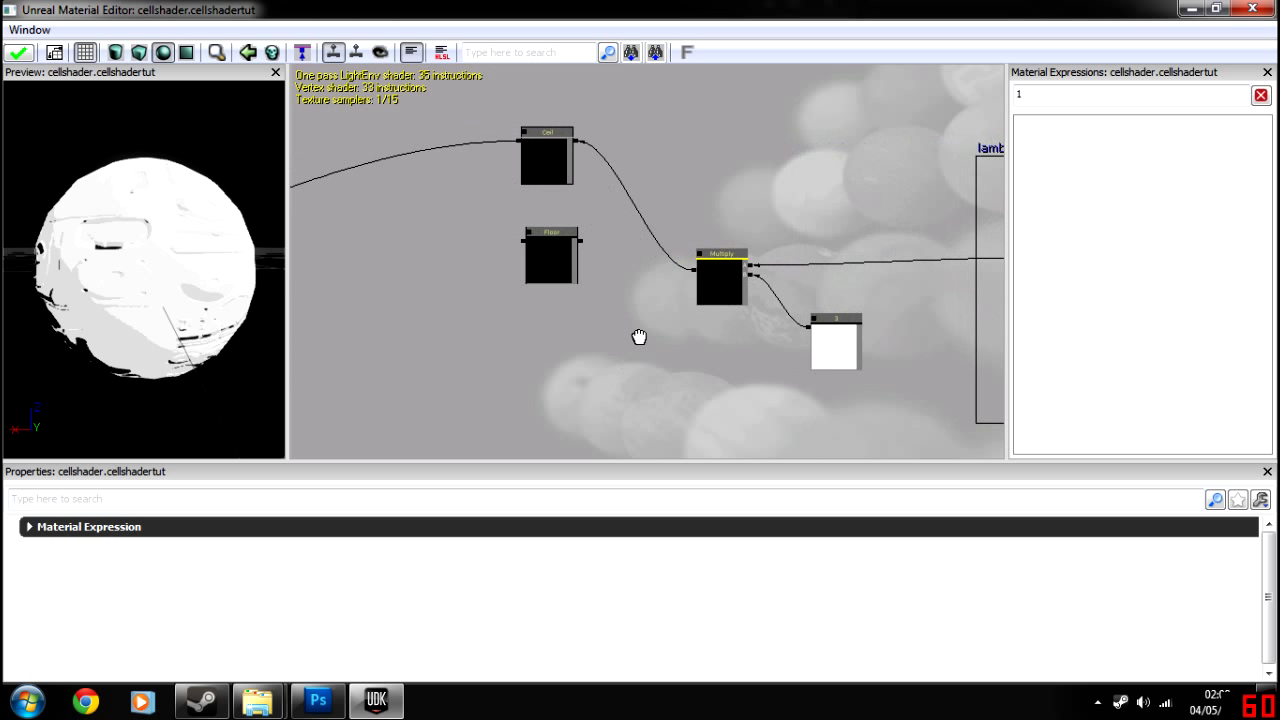
left_click(544, 158)
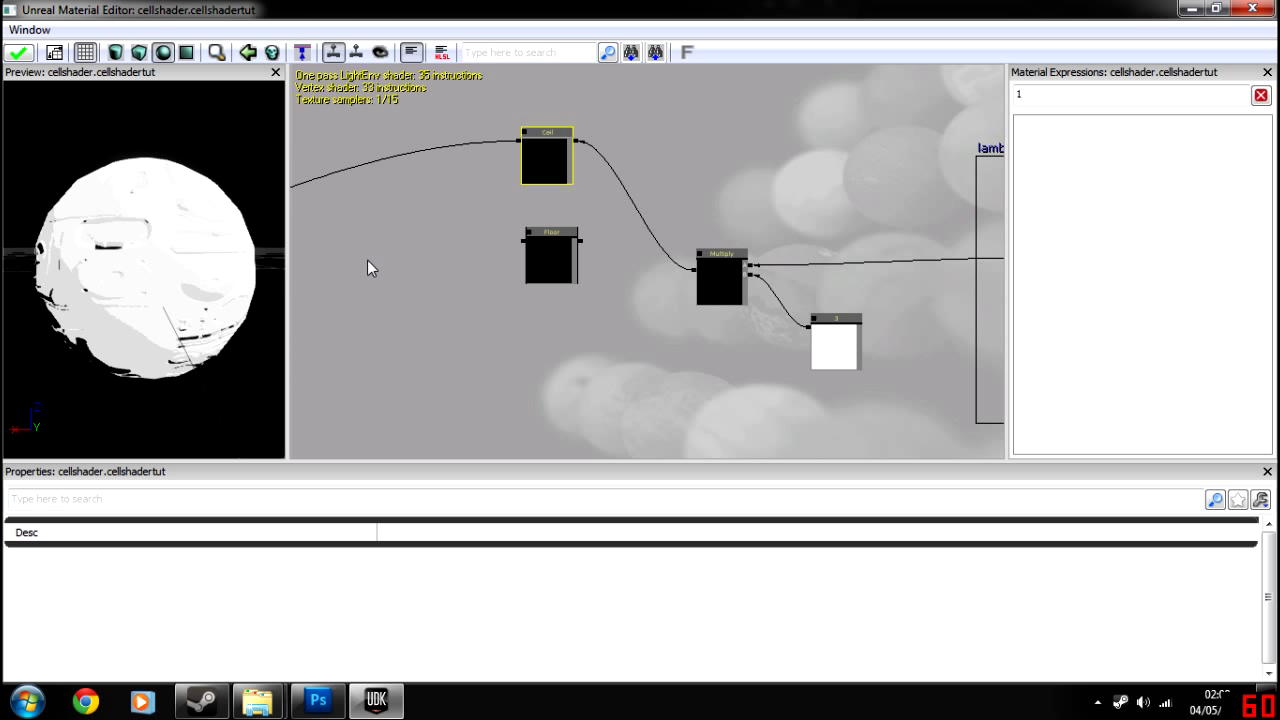
Break the link between the Ceil node's output and the main material node
left_click_drag(367, 267, 540, 254)
scroll(658, 307, "down", 3)
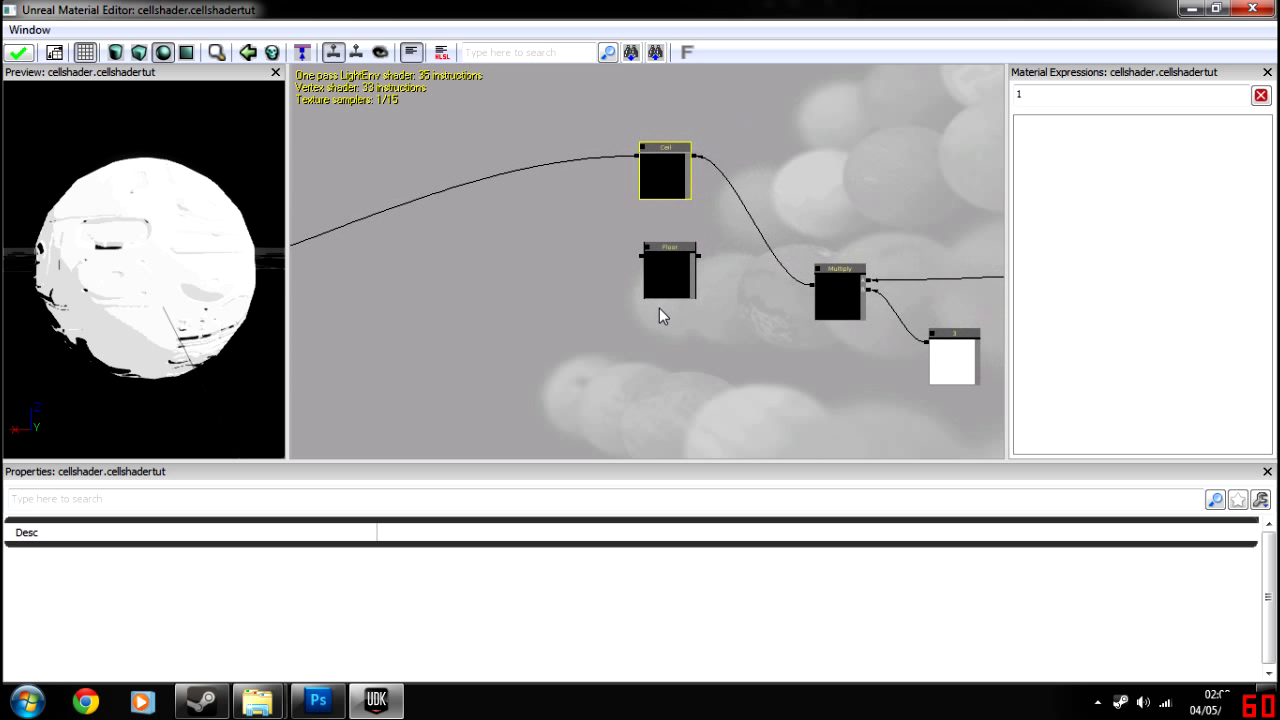
scroll(558, 230, "up", 3)
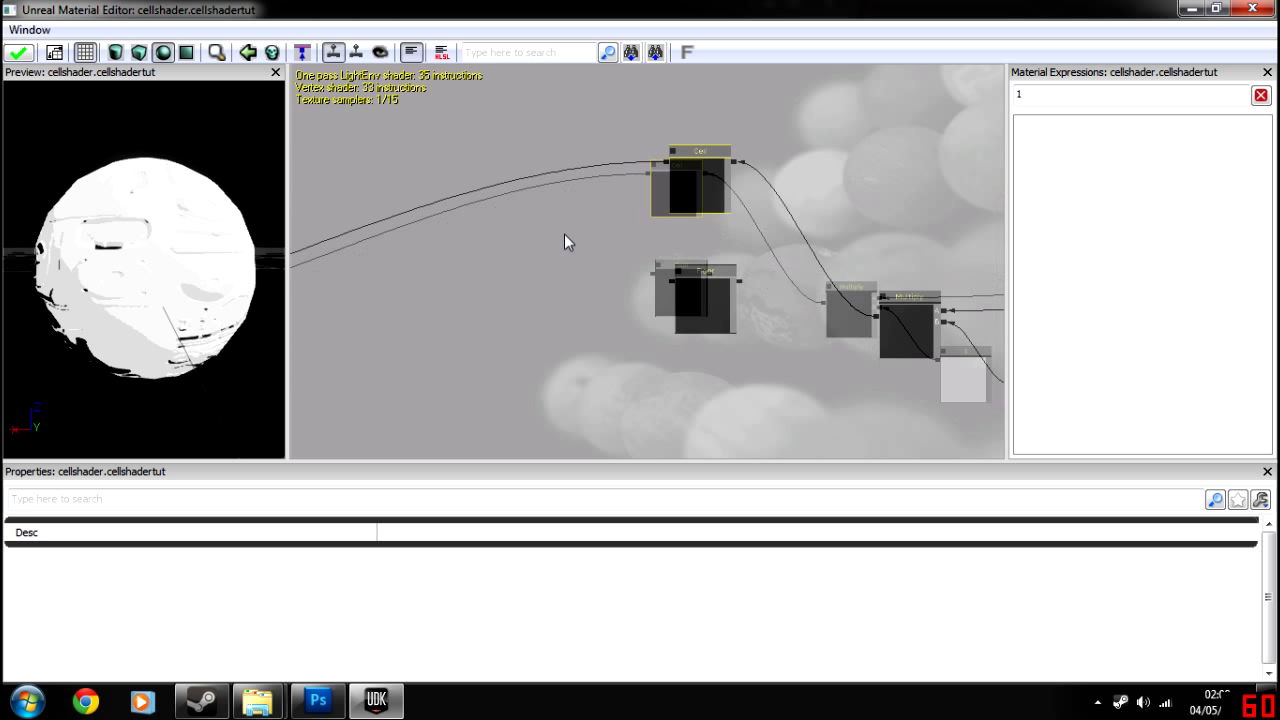
left_click(667, 162, "alt")
left_click_drag(577, 246, 577, 182)
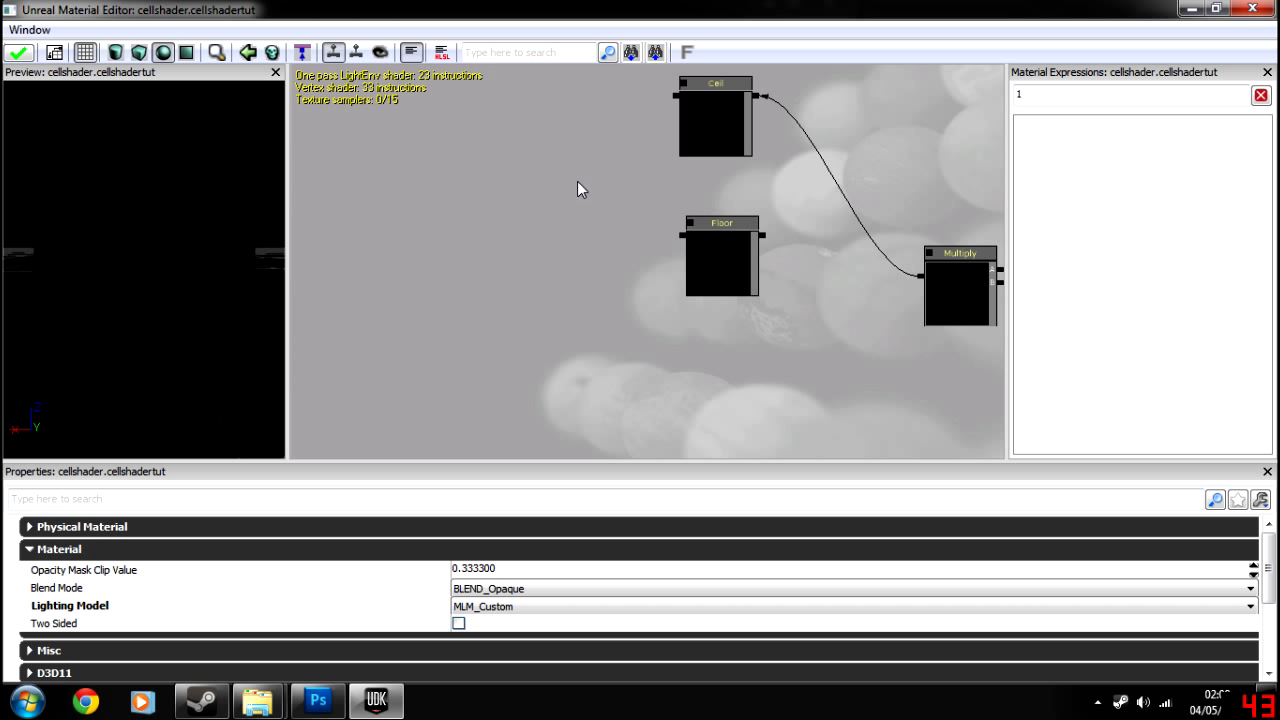
Add a Divide node beside the Floor node, connecting Ceil's output to input A and the Constant 3 node to input B
left_click(517, 244)
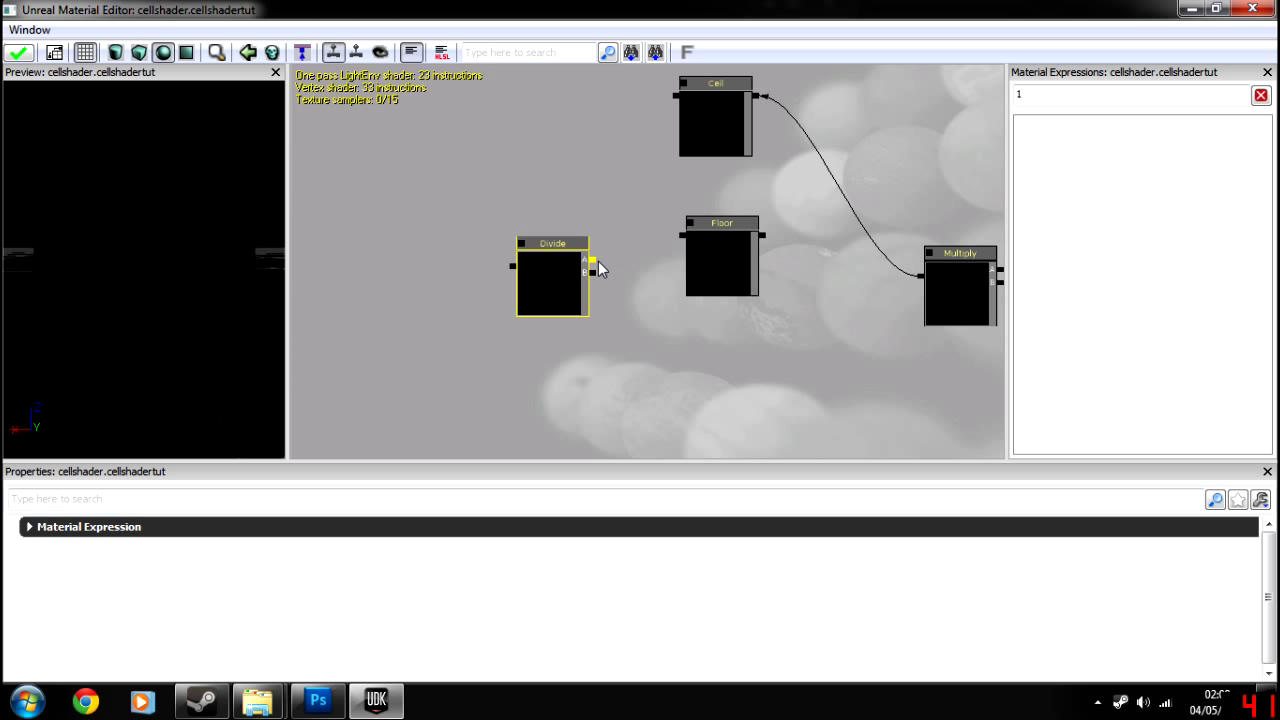
left_click_drag(592, 261, 676, 95)
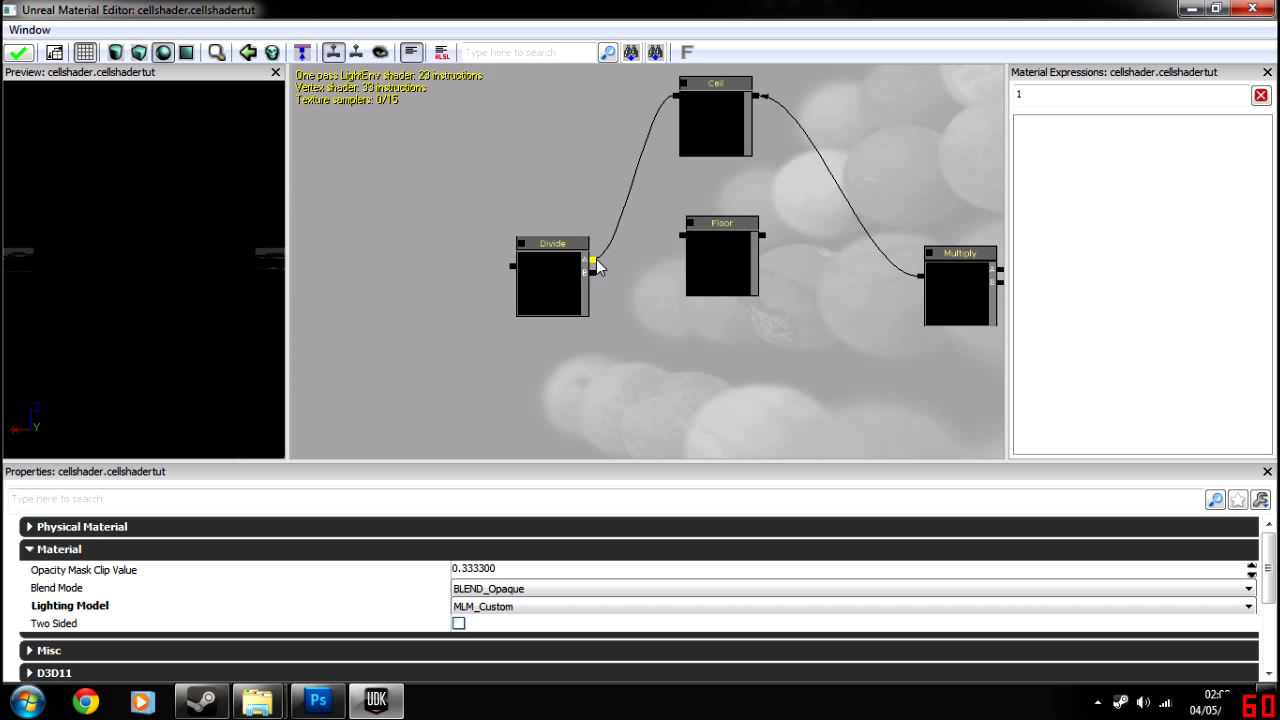
left_click_drag(590, 272, 868, 357)
Connect the Divide output to the main material's CustomLighting input and inspect the banded shading on the preview sphere
mouse_move(401, 343)
left_mouse_down()
mouse_move(795, 333)
mouse_move(775, 258)
mouse_move(290, 190)
mouse_move(425, 241)
mouse_move(452, 327)
left_mouse_up()
mouse_move(145, 260)
left_mouse_down()
mouse_move(185, 262)
mouse_move(75, 255)
mouse_move(200, 255)
mouse_move(240, 280)
mouse_move(220, 310)
left_mouse_up()
left_click_drag(285, 270, 37, 83)
left_click_drag(112, 216, 675, 212)
scroll(678, 218, "up", 2)
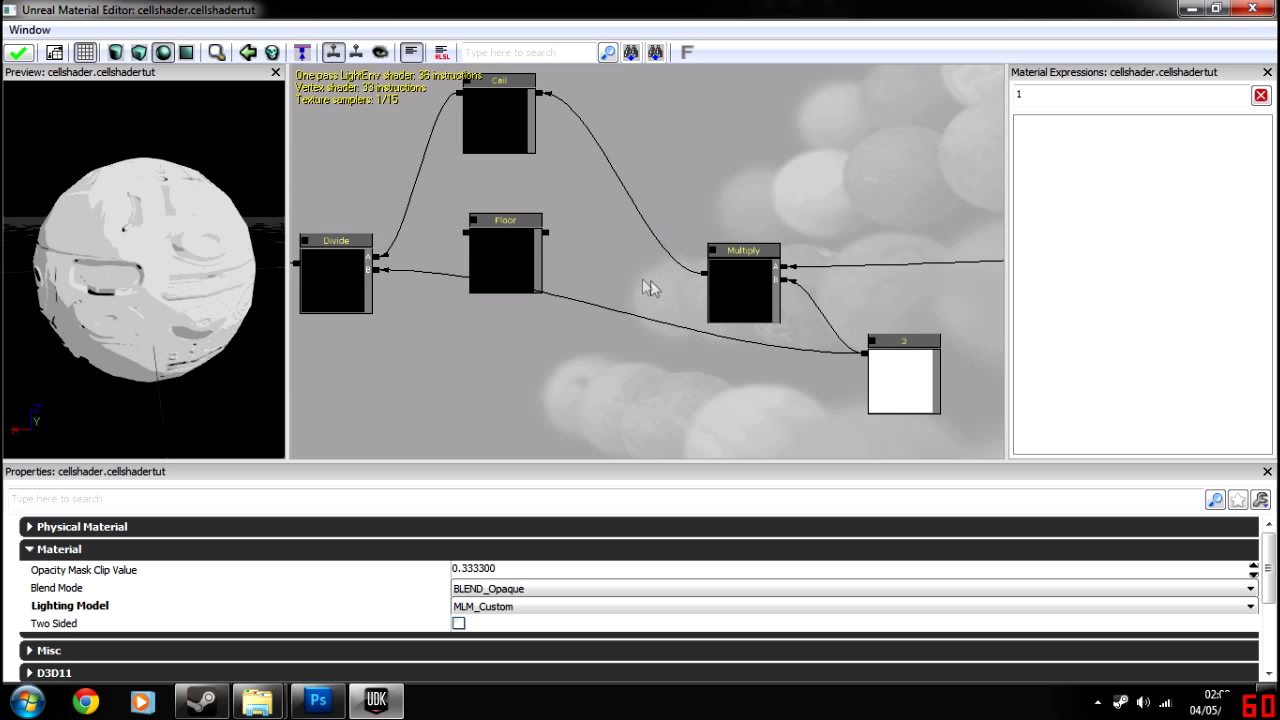
Route the Multiply output through the Floor node into Divide's A input and check the preview sphere
left_click_drag(633, 274, 611, 240)
left_click_drag(530, 244, 447, 264)
left_click_drag(222, 266, 170, 270)
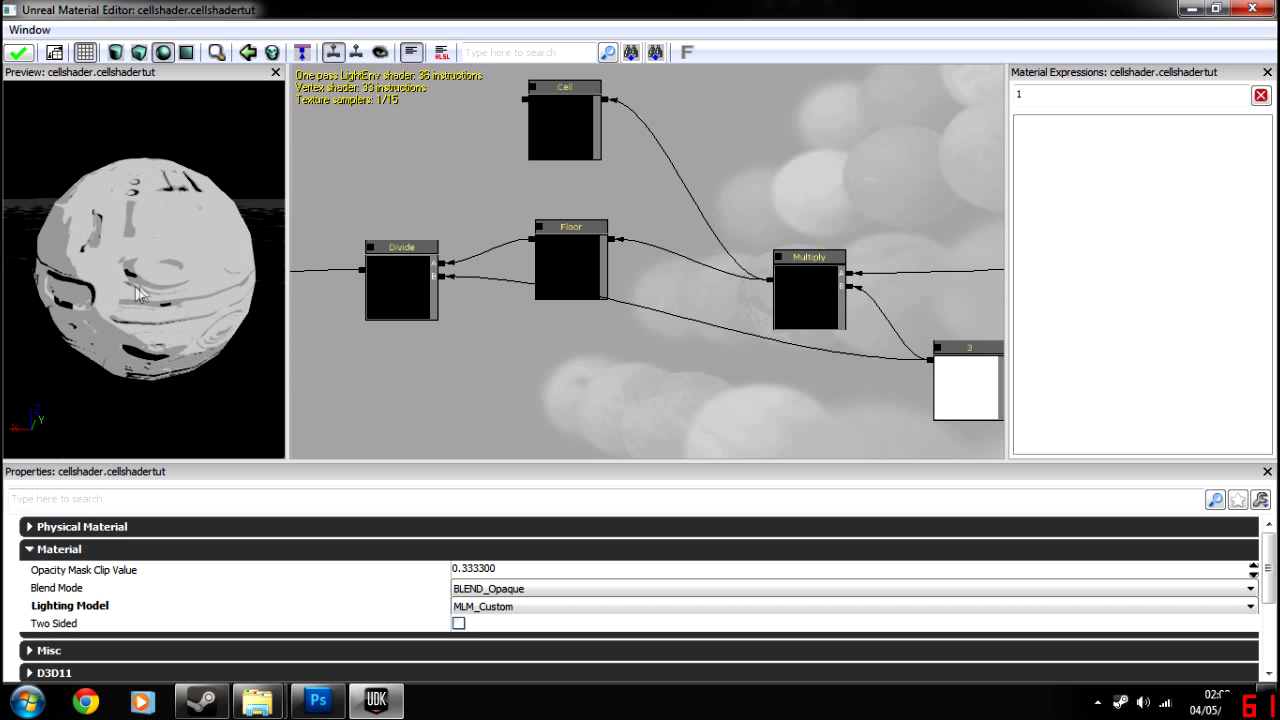
Switch Divide's A input between the Ceil and Floor outputs, finishing on Ceil, and compare the shading on the preview sphere
left_click_drag(522, 100, 446, 263)
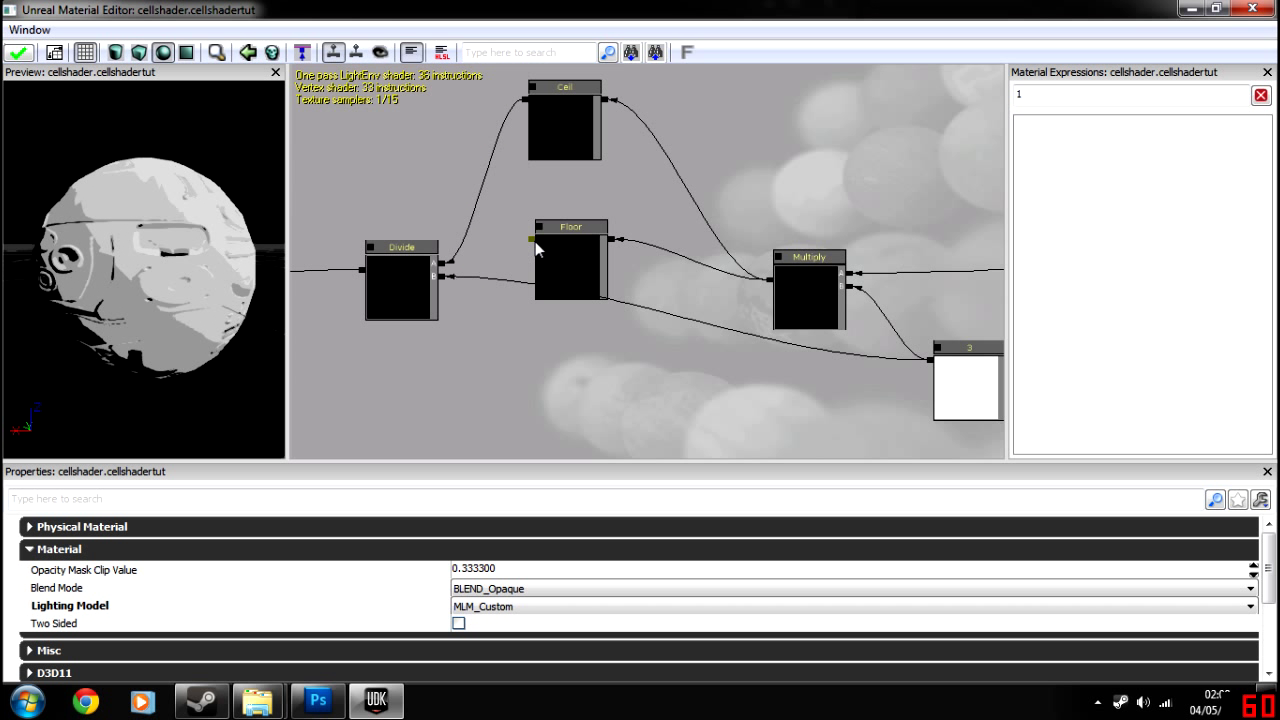
left_click_drag(531, 240, 444, 266)
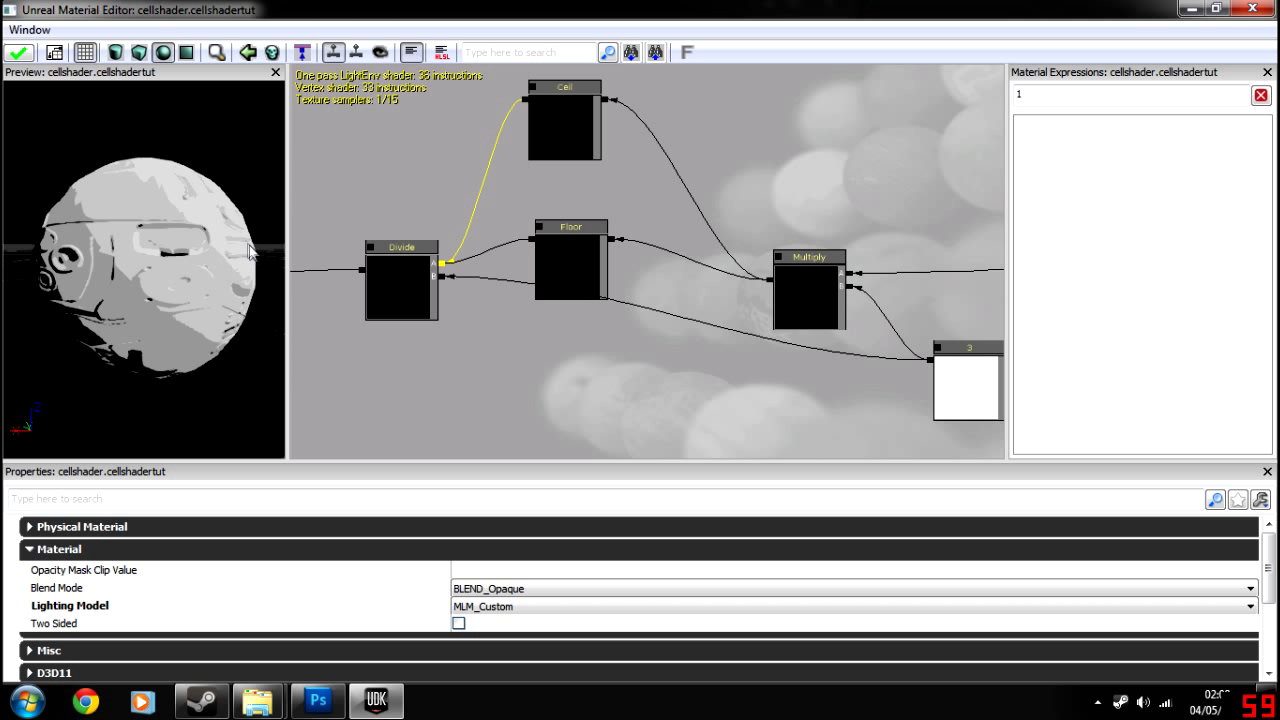
left_click_drag(225, 252, 125, 275)
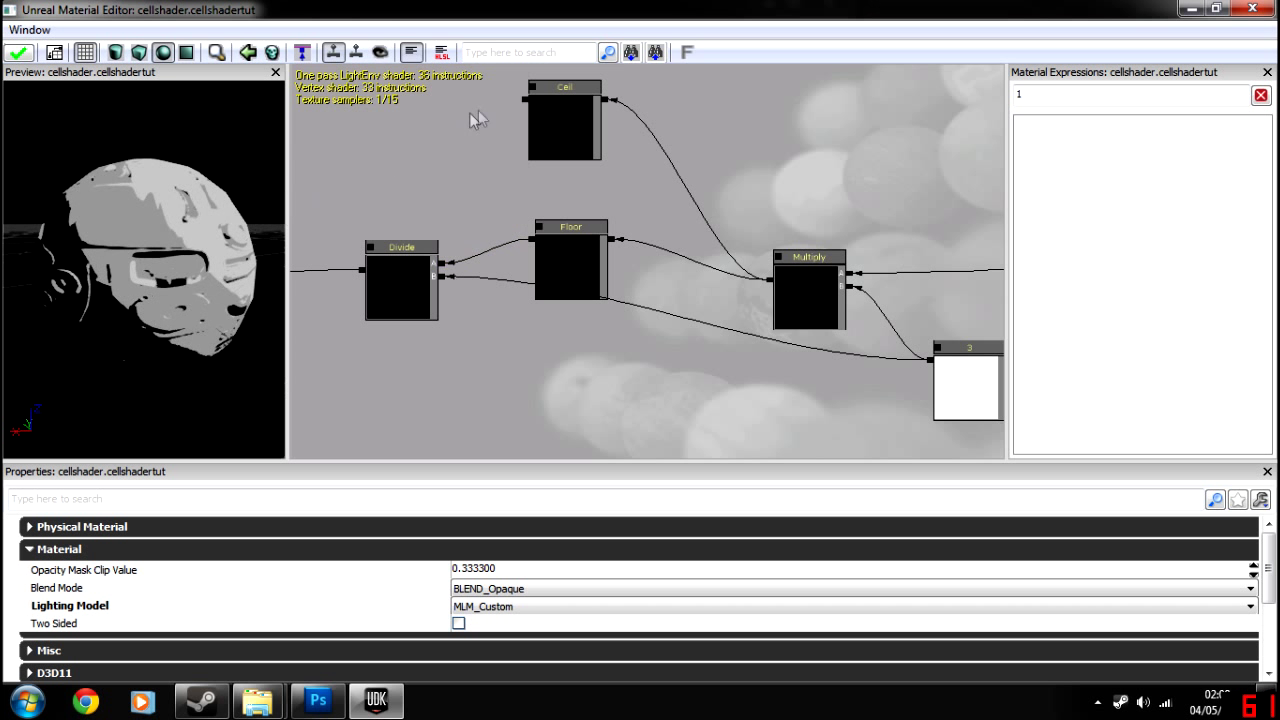
left_click_drag(529, 100, 437, 260)
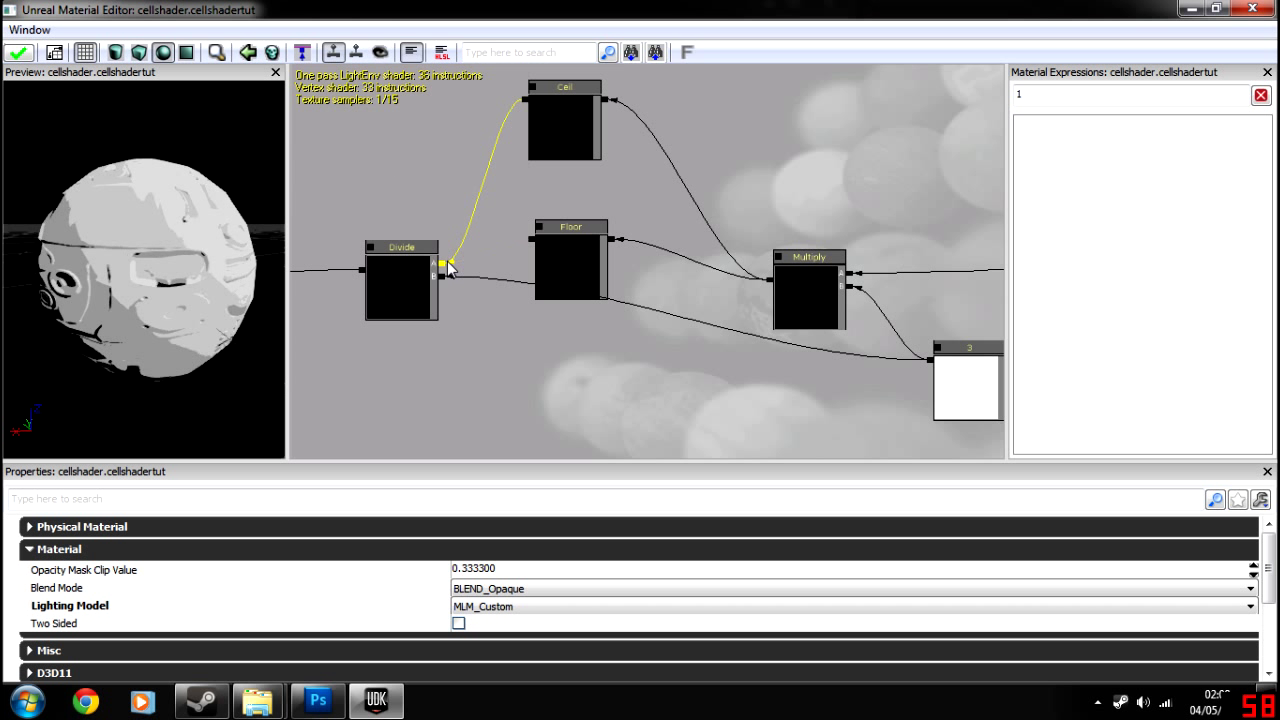
left_click_drag(125, 275, 215, 250)
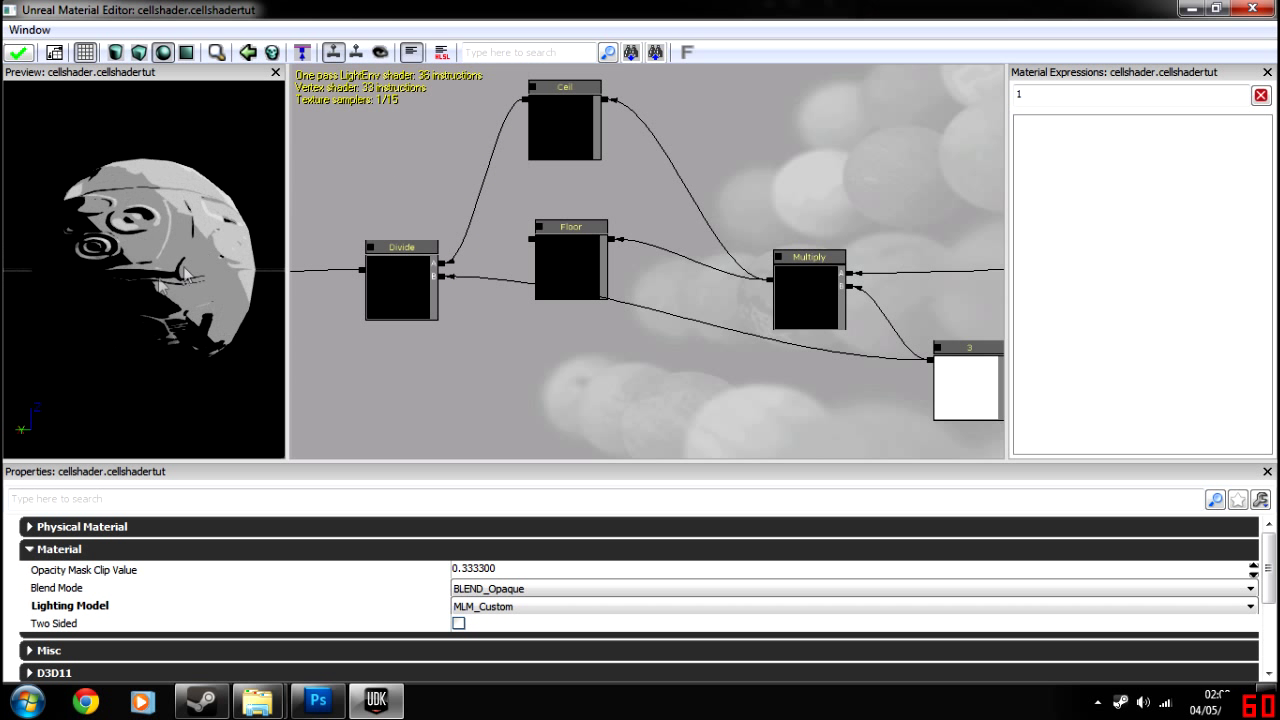
left_click_drag(145, 290, 243, 243)
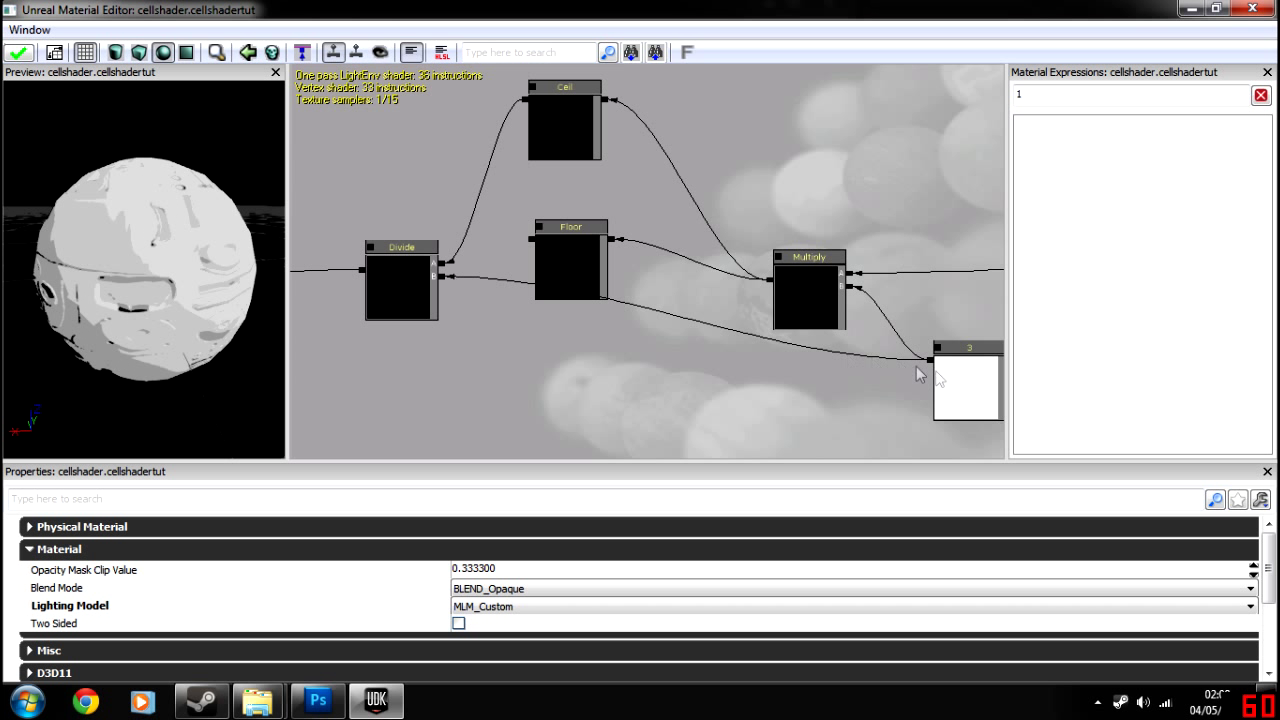
Set the R value of the Constant node feeding Multiply and Divide to 8
left_click(958, 378)
left_click(436, 540)
type("8")
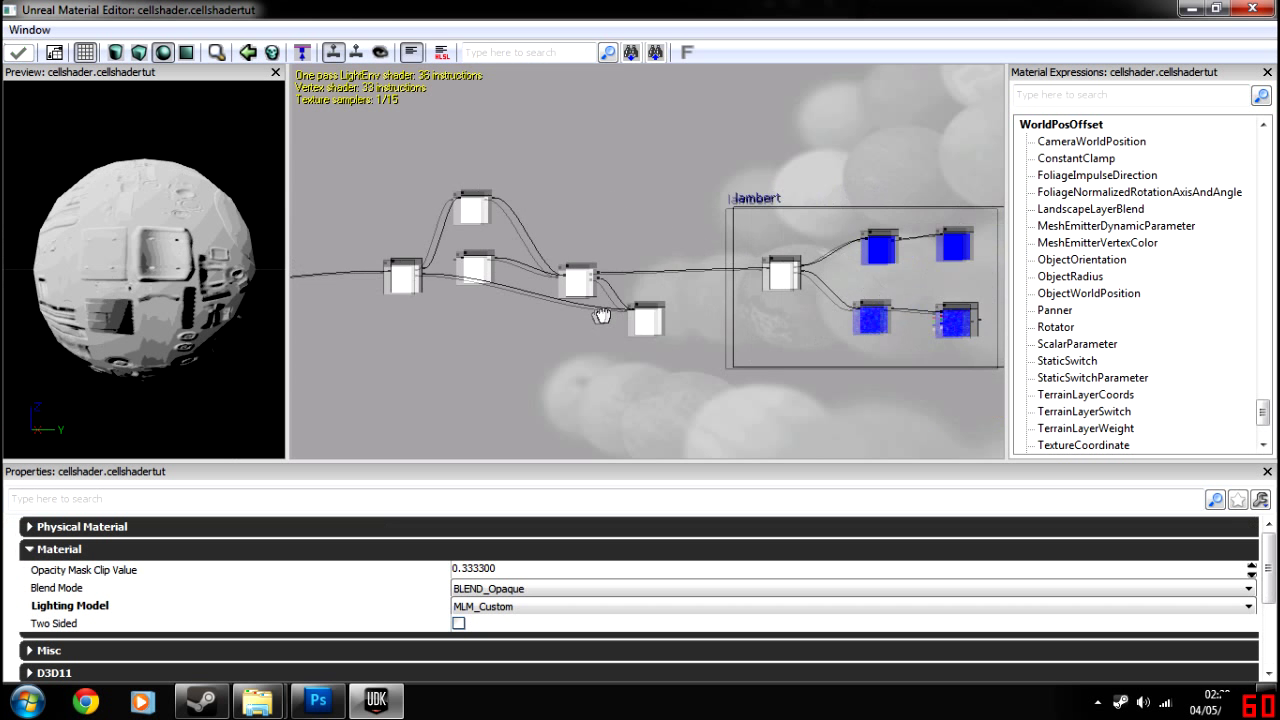
Set the Constant node's R value to 3 and check the shading bands by rotating the preview sphere
scroll(604, 316, "up", 8)
left_click(697, 344)
left_click(452, 535)
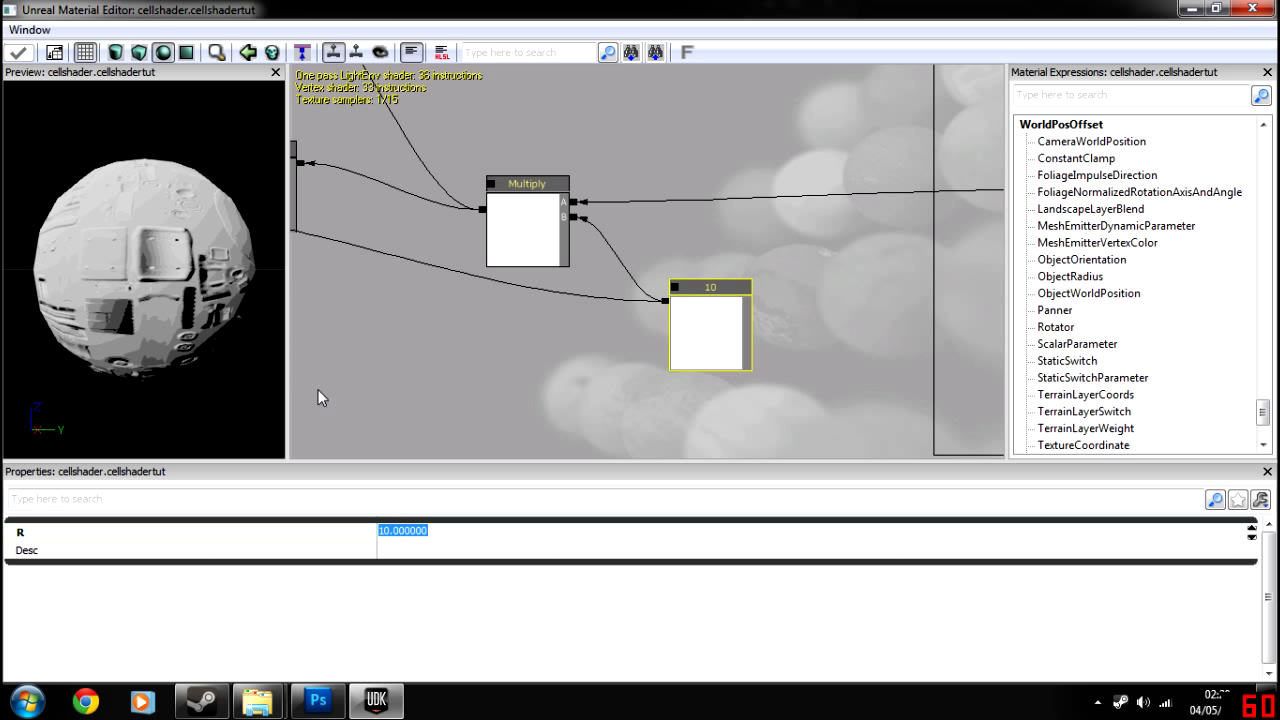
left_click_drag(215, 301, 172, 362)
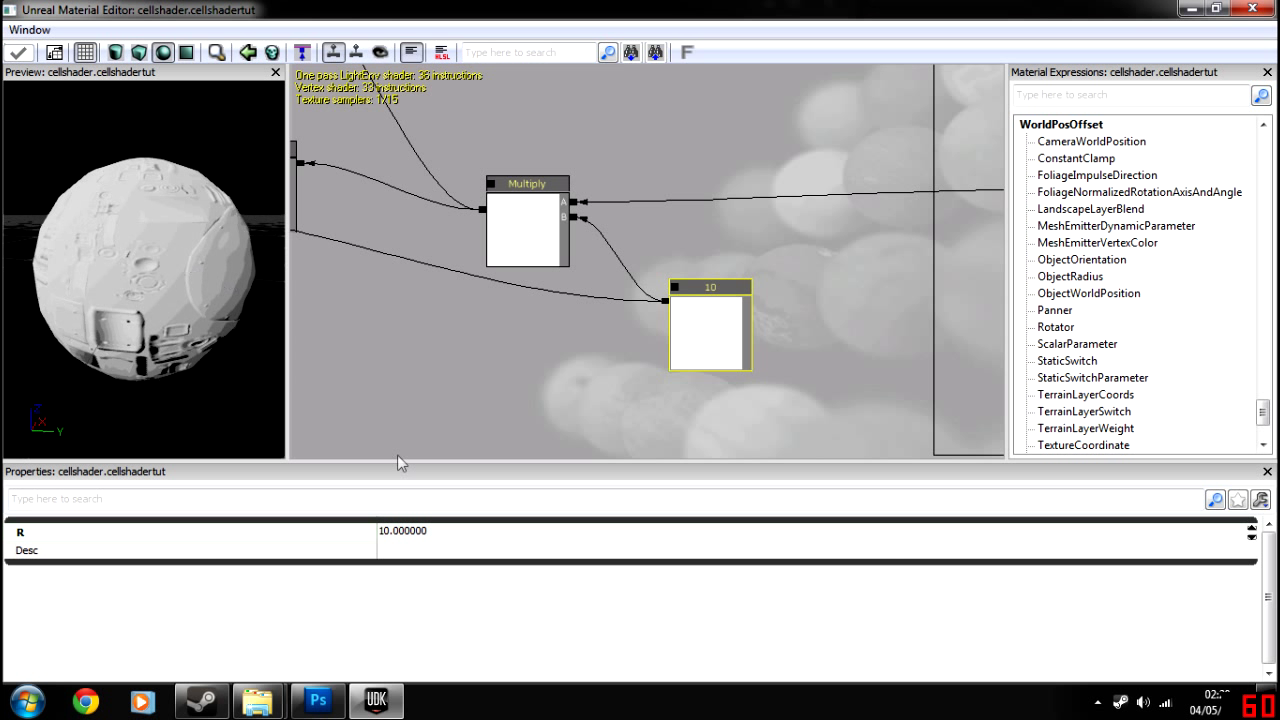
left_click(447, 539)
type("3")
left_click_drag(141, 245, 195, 248)
Set the Constant node's R value to 10 and inspect the shading on the preview sphere up close and from afar
left_click(397, 530)
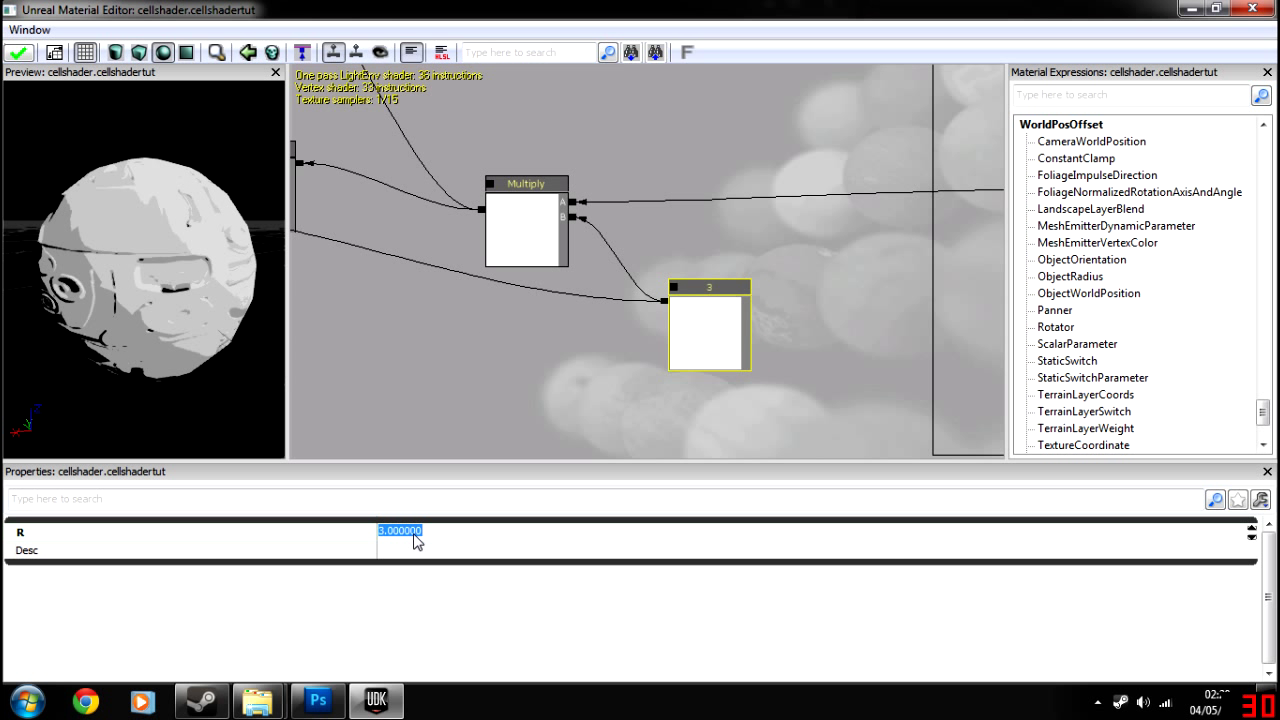
type("10")
right_click_drag(135, 270, 137, 225)
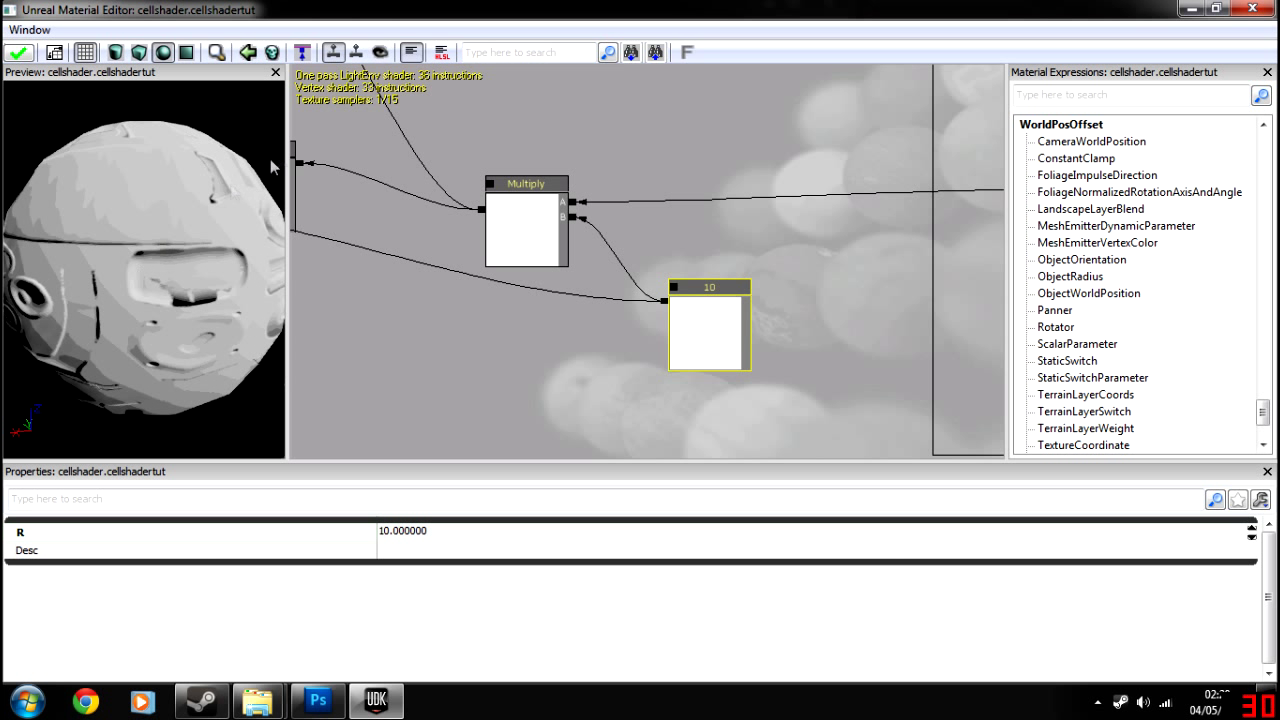
left_click_drag(103, 344, 140, 365)
left_click_drag(160, 284, 135, 330)
right_click_drag(199, 325, 199, 385)
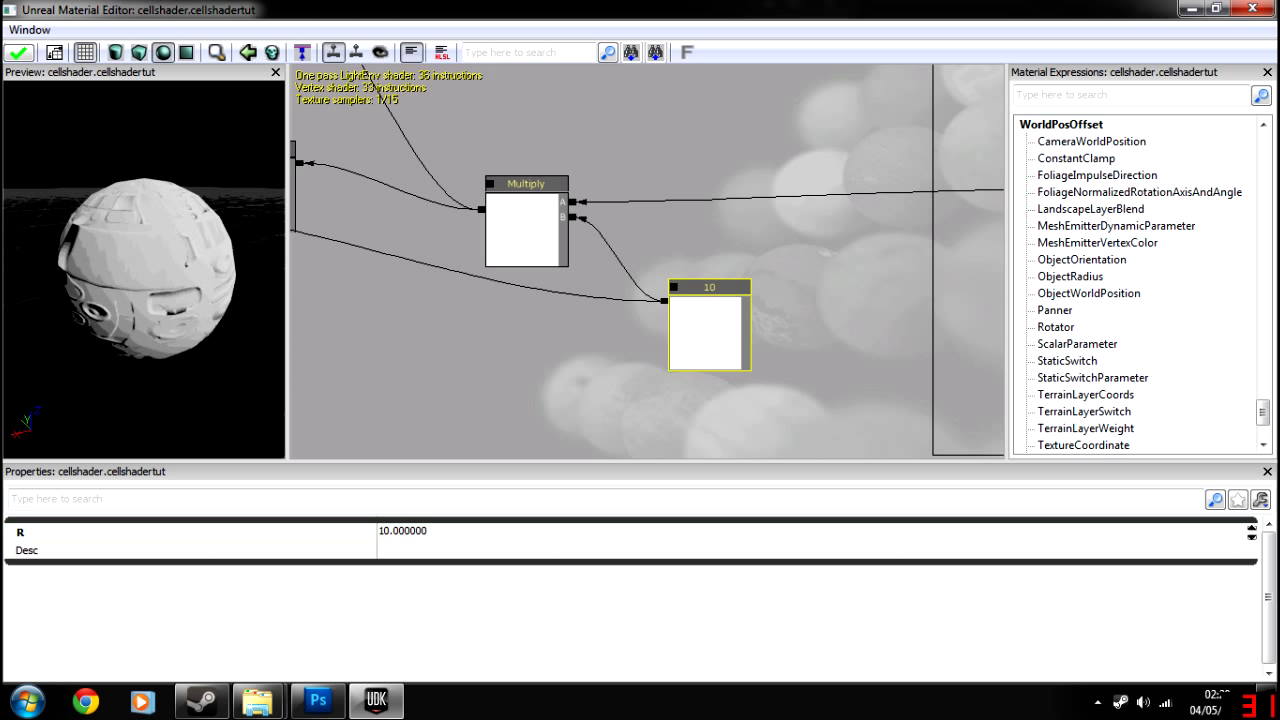
Return the Constant node's R value to 3 and review the preview sphere from several angles
left_click(433, 541)
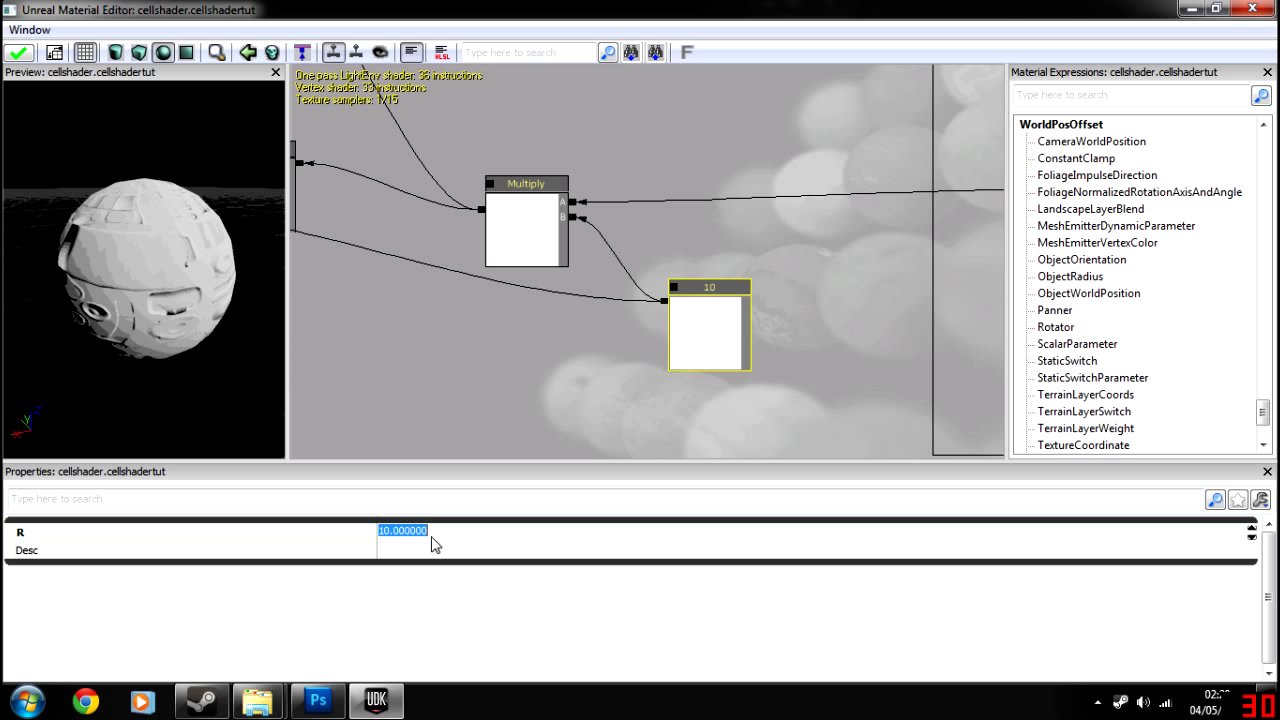
type("3")
mouse_move(126, 269)
right_mouse_down()
mouse_move(126, 225)
mouse_move(110, 260)
right_mouse_up()
left_click_drag(110, 260, 220, 255)
left_click_drag(112, 300, 109, 251)
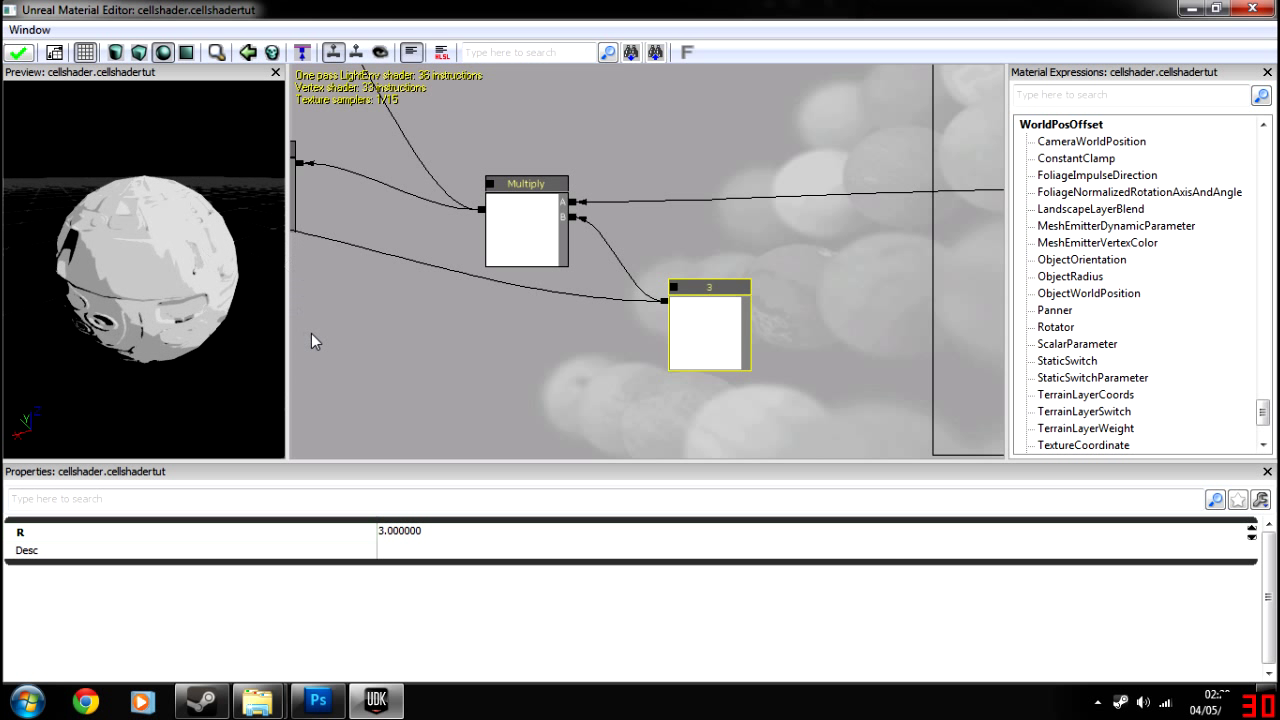
Disconnect the Divide output from the main material node's CustomLighting input
left_click_drag(548, 320, 818, 297)
scroll(818, 297, "down", 2)
scroll(721, 366, "down", 3)
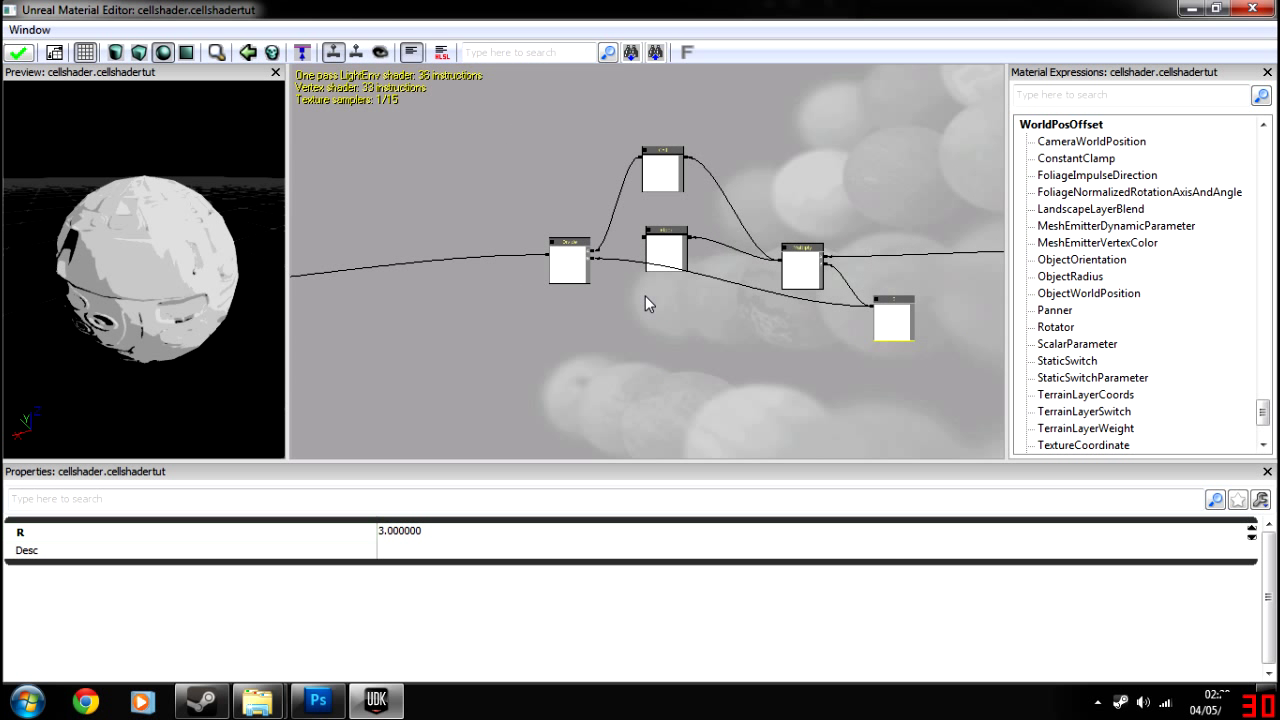
left_click_drag(199, 288, 180, 286)
left_click_drag(469, 326, 691, 343)
scroll(563, 350, "up", 2)
scroll(508, 350, "up", 3)
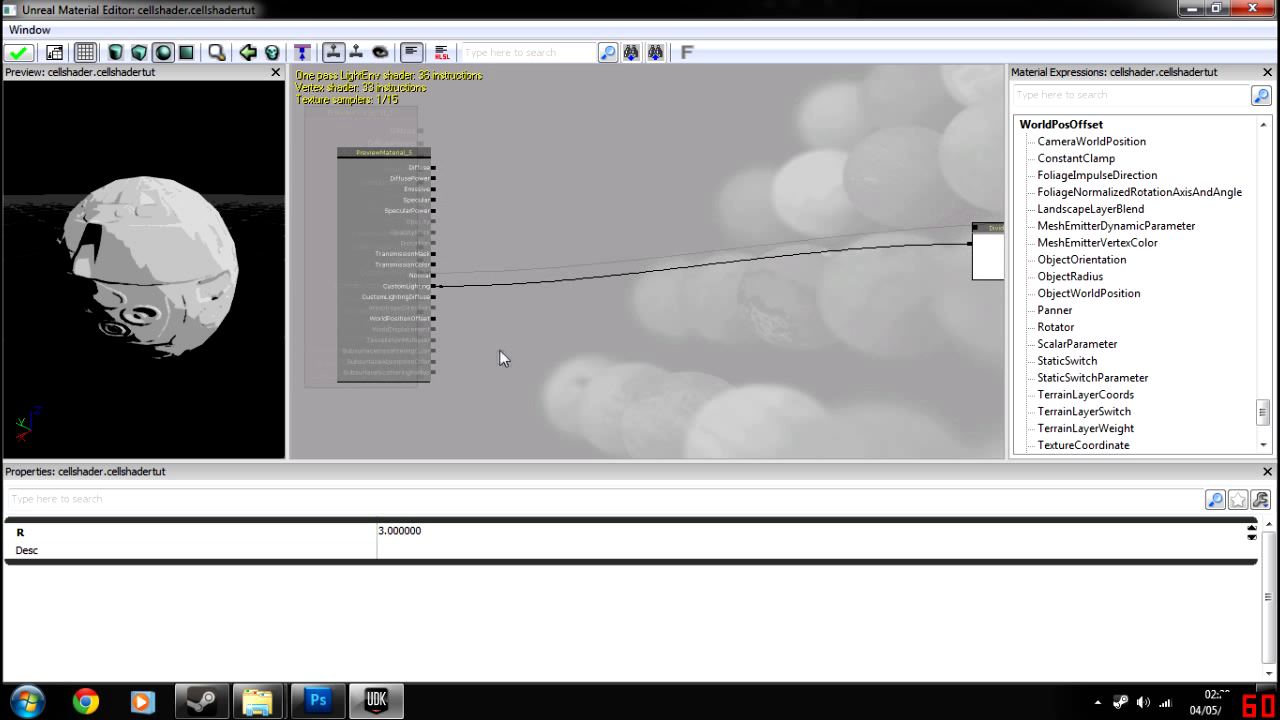
left_click(407, 251, "alt")
scroll(472, 260, "down", 3)
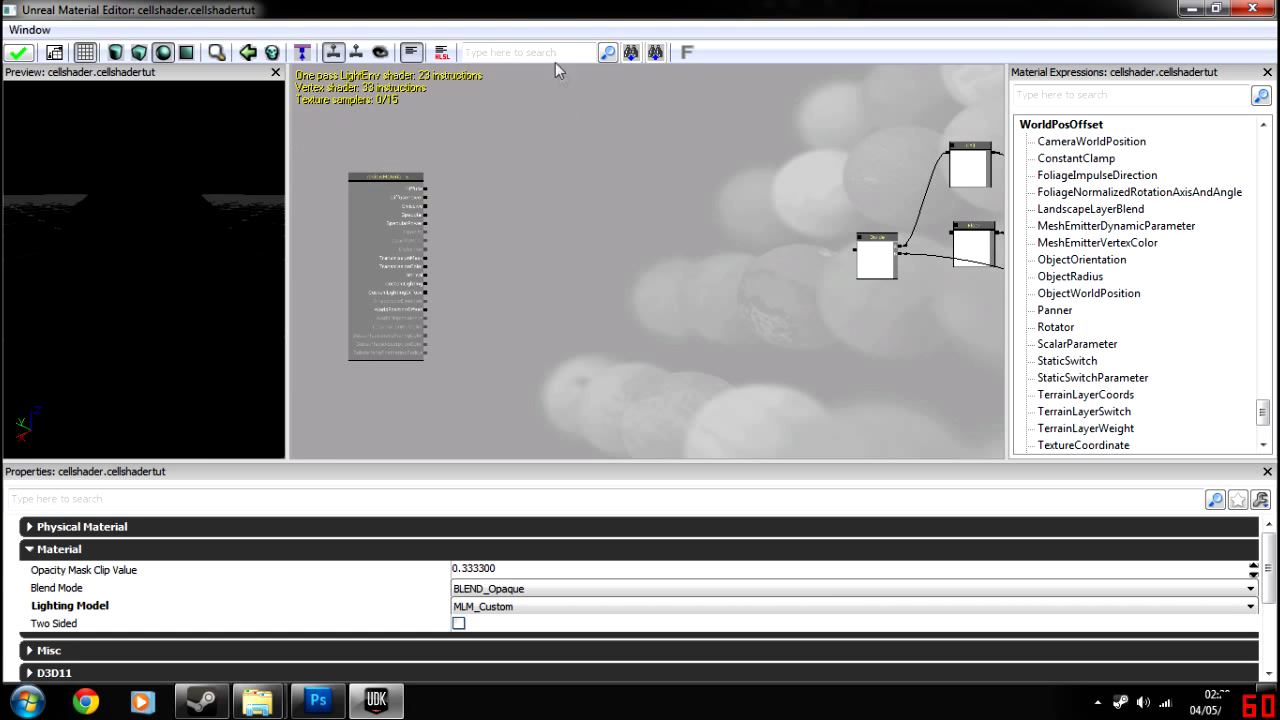
left_click_drag(515, 8, 636, 0)
left_click_drag(739, 194, 637, 249)
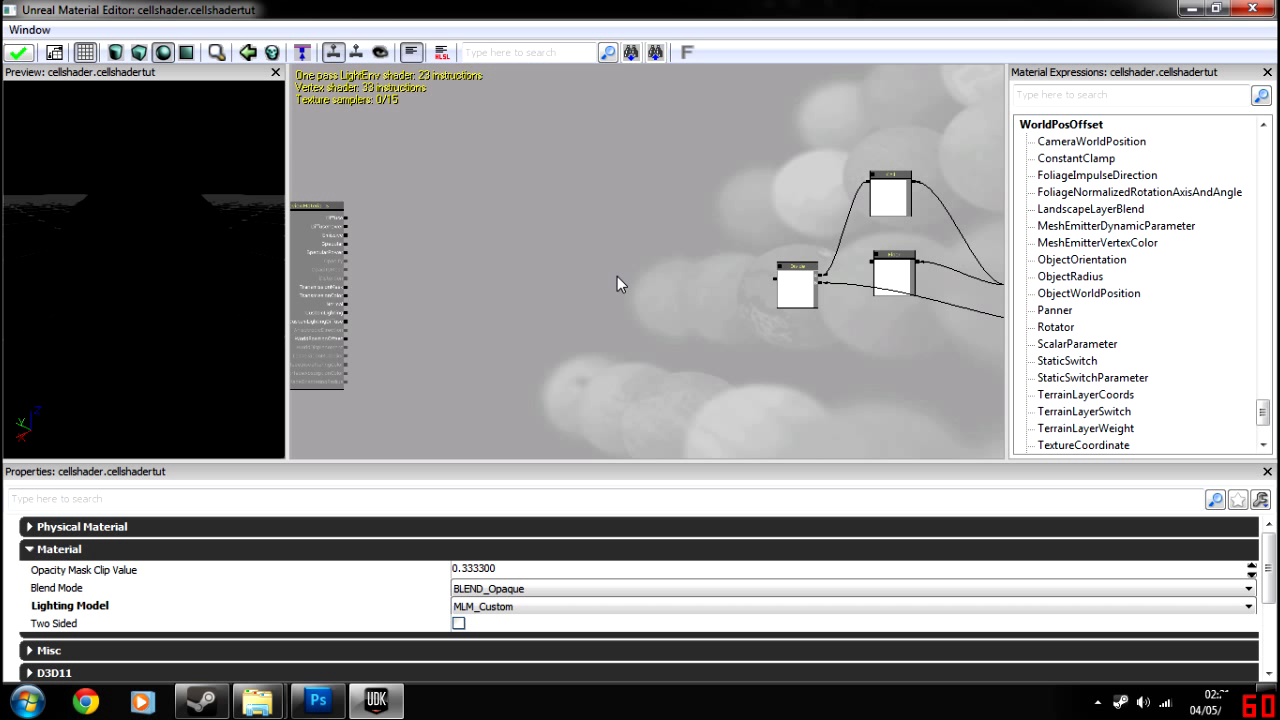
left_click_drag(587, 281, 623, 304)
scroll(628, 276, "up", 2)
scroll(608, 299, "down", 1)
scroll(630, 307, "up", 1)
scroll(623, 297, "down", 3)
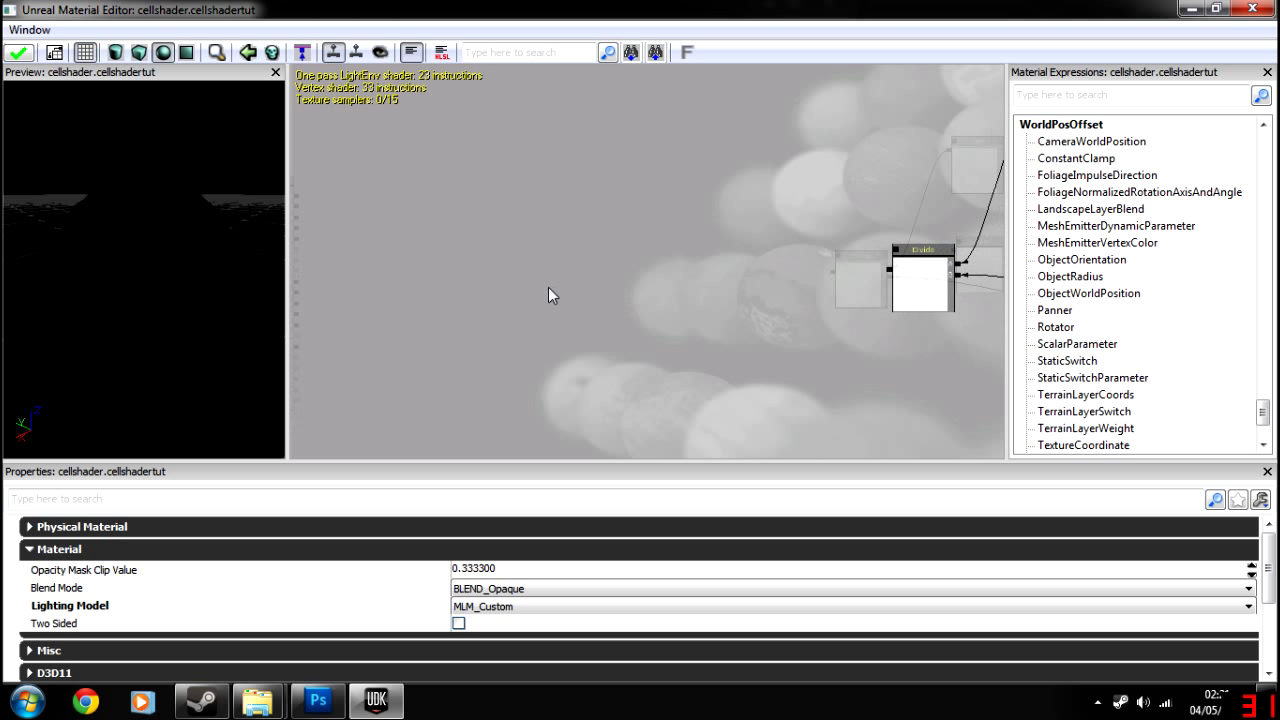
scroll(734, 314, "up", 1)
left_click_drag(734, 314, 496, 320)
scroll(496, 320, "down", 1)
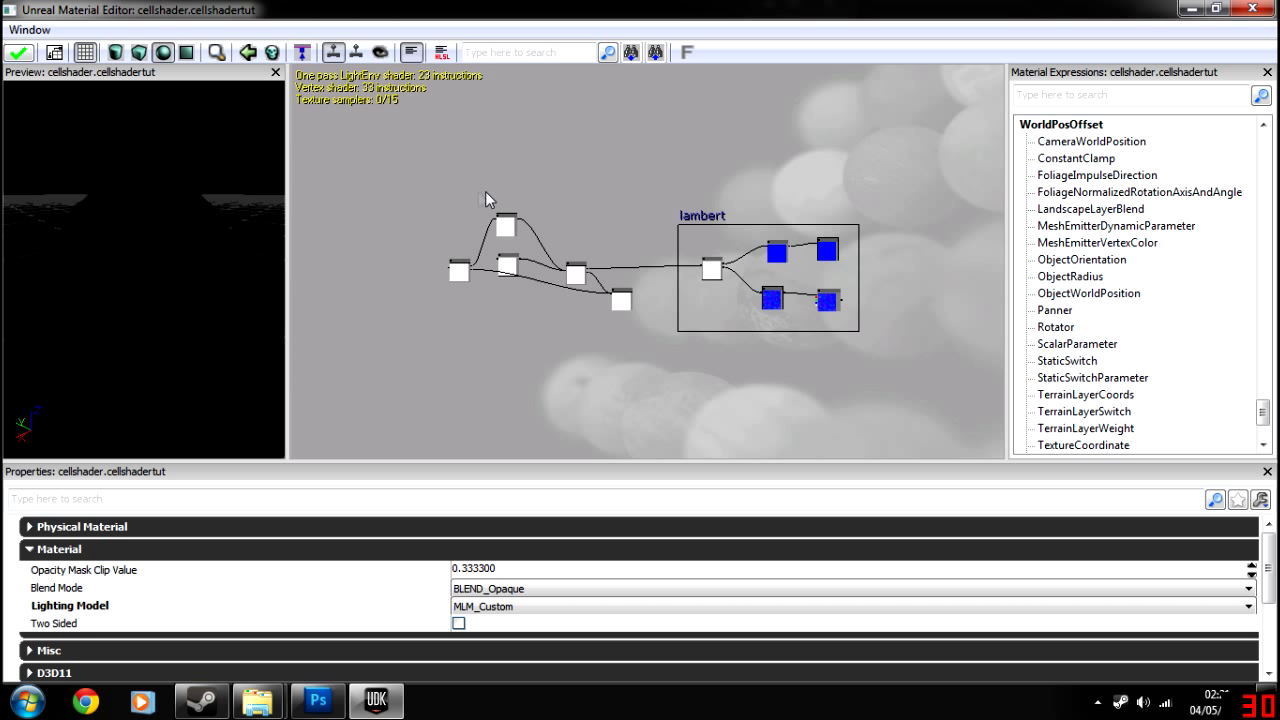
Add a new comment named cellshader beneath the Divide node
left_click_drag(408, 183, 850, 358, "ctrl+alt")
left_click(510, 352)
left_click_drag(450, 334, 613, 345)
right_click(613, 345)
left_click(668, 641)
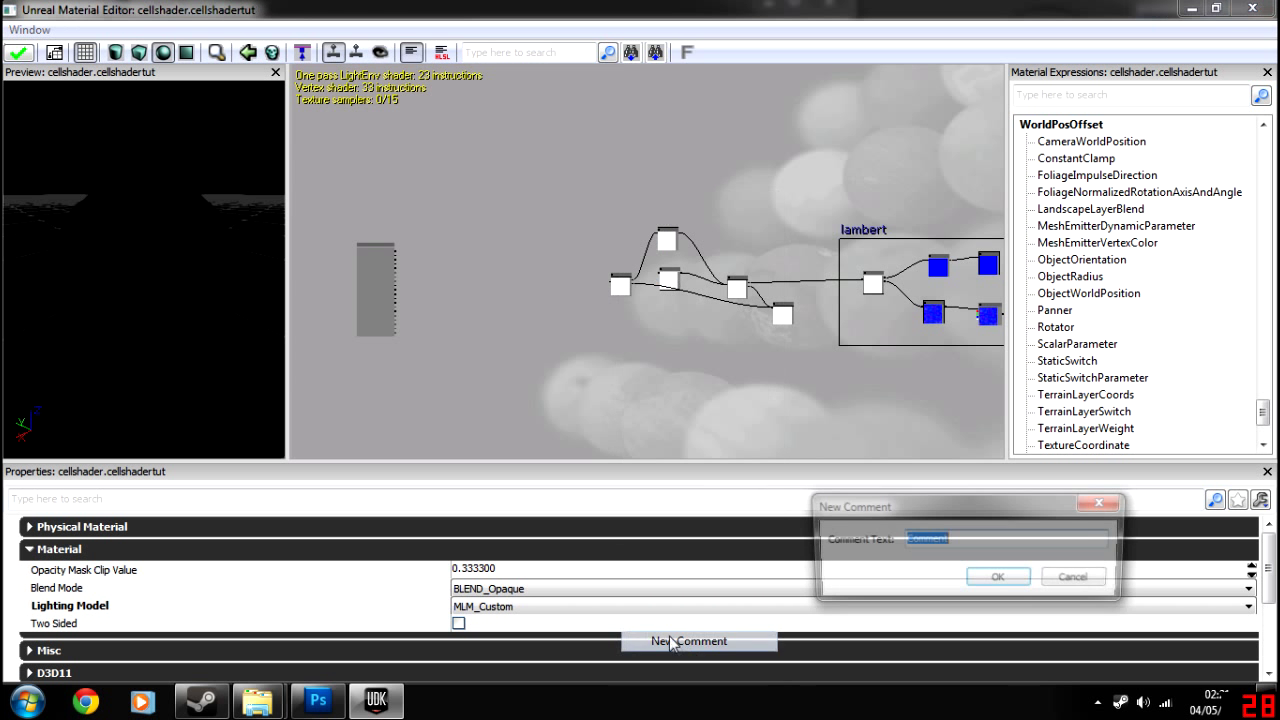
type("cel")
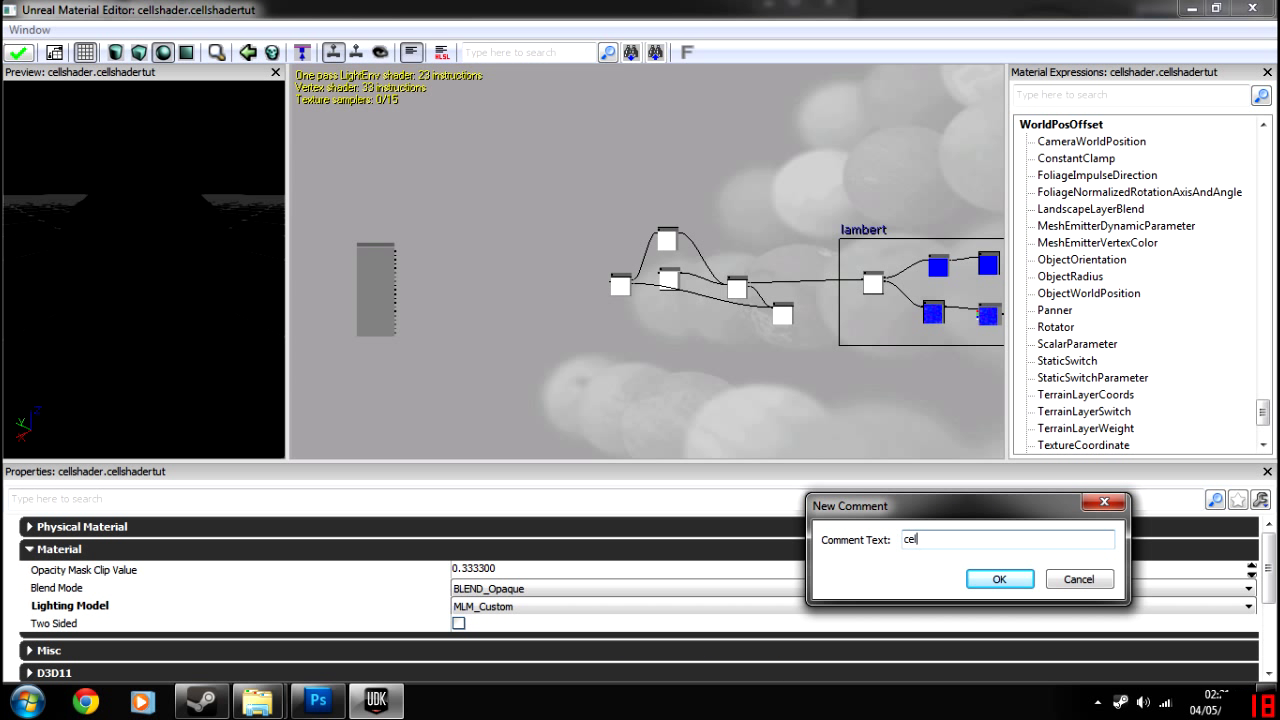
type("lshader")
key("Return")
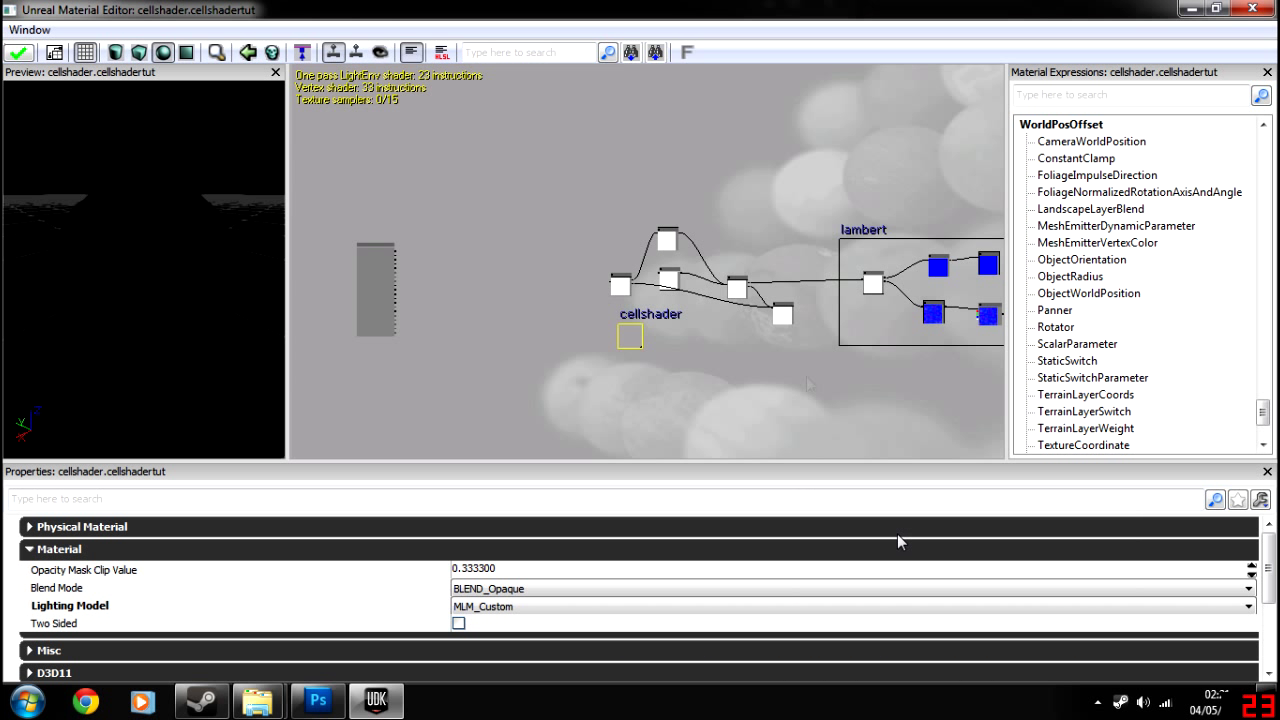
Move the cellshader comment above the banding nodes and enlarge its frame to enclose them
left_click(633, 317)
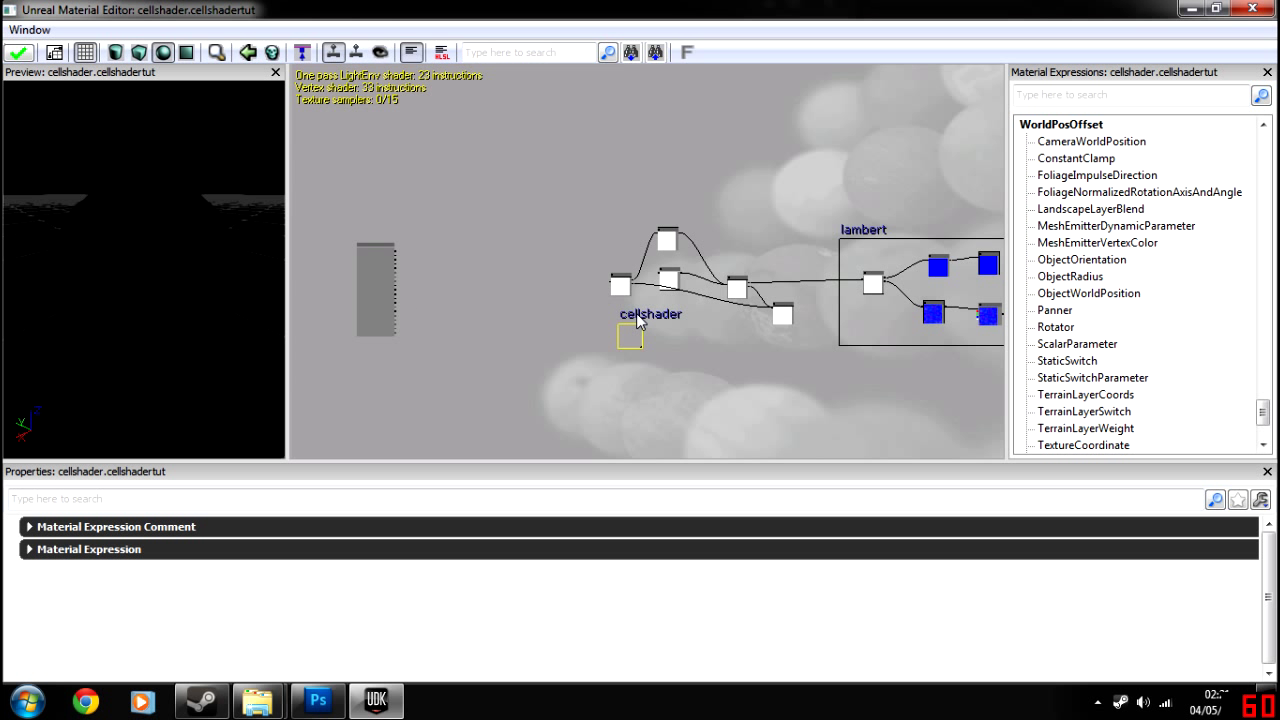
left_click_drag(636, 317, 575, 150)
left_click_drag(593, 195, 770, 318)
left_click(626, 366)
Add a Multiply node between the main material node and the cellshader group, and connect the Divide output to its B input
left_click_drag(505, 260, 767, 296)
scroll(682, 290, "up", 2)
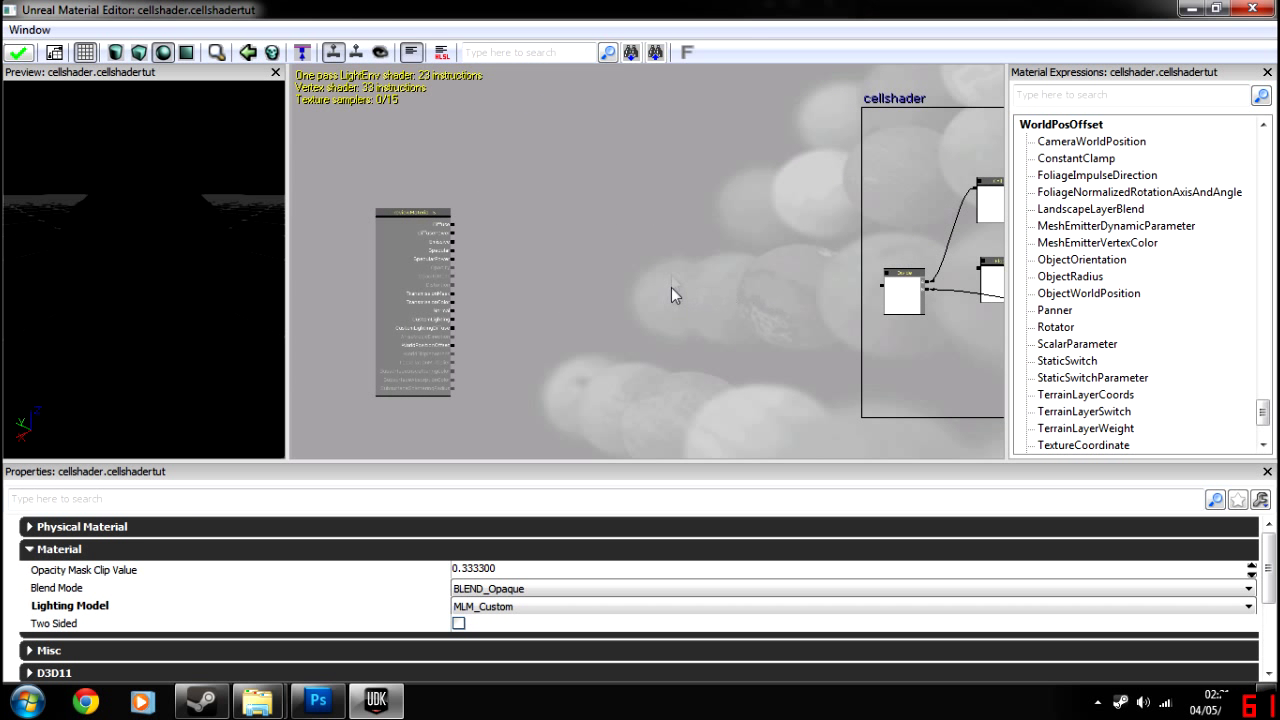
left_click(600, 277)
scroll(678, 296, "up", 2)
left_click_drag(980, 290, 614, 289)
Add a VectorParameter node above the new Multiply node's input wire and connect its output to the Multiply's A input
left_click(1081, 103)
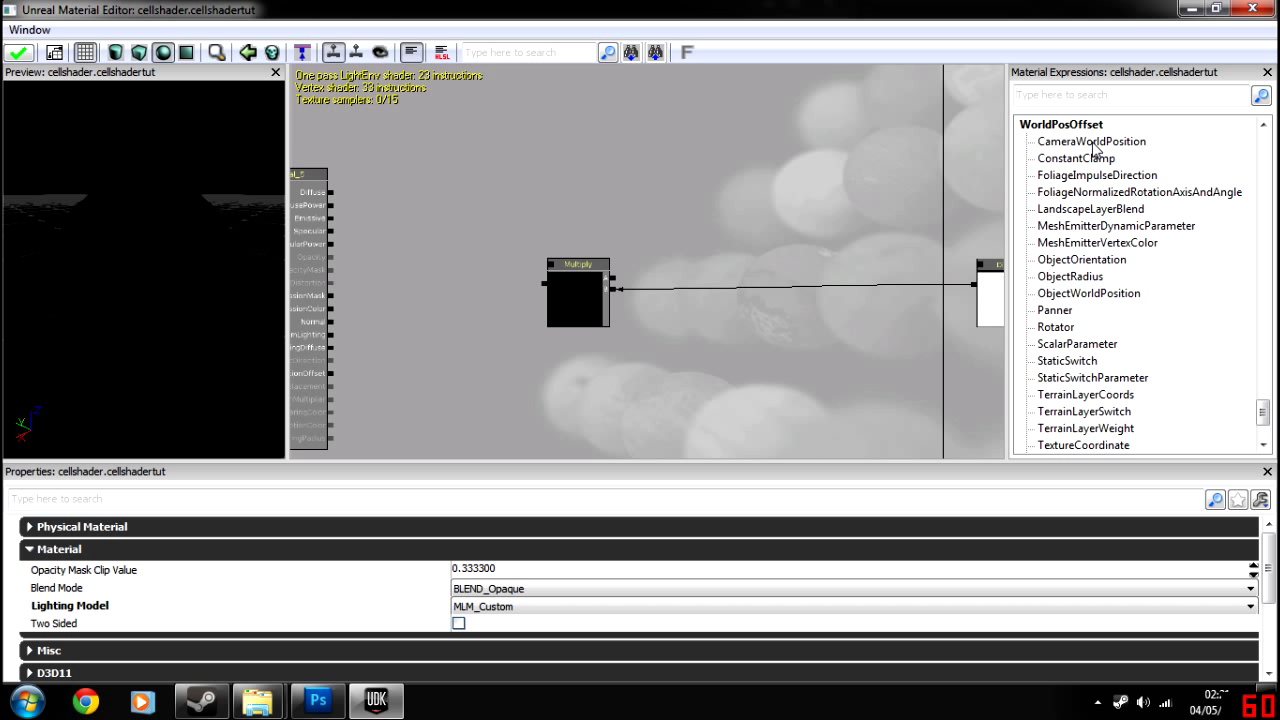
type("ve")
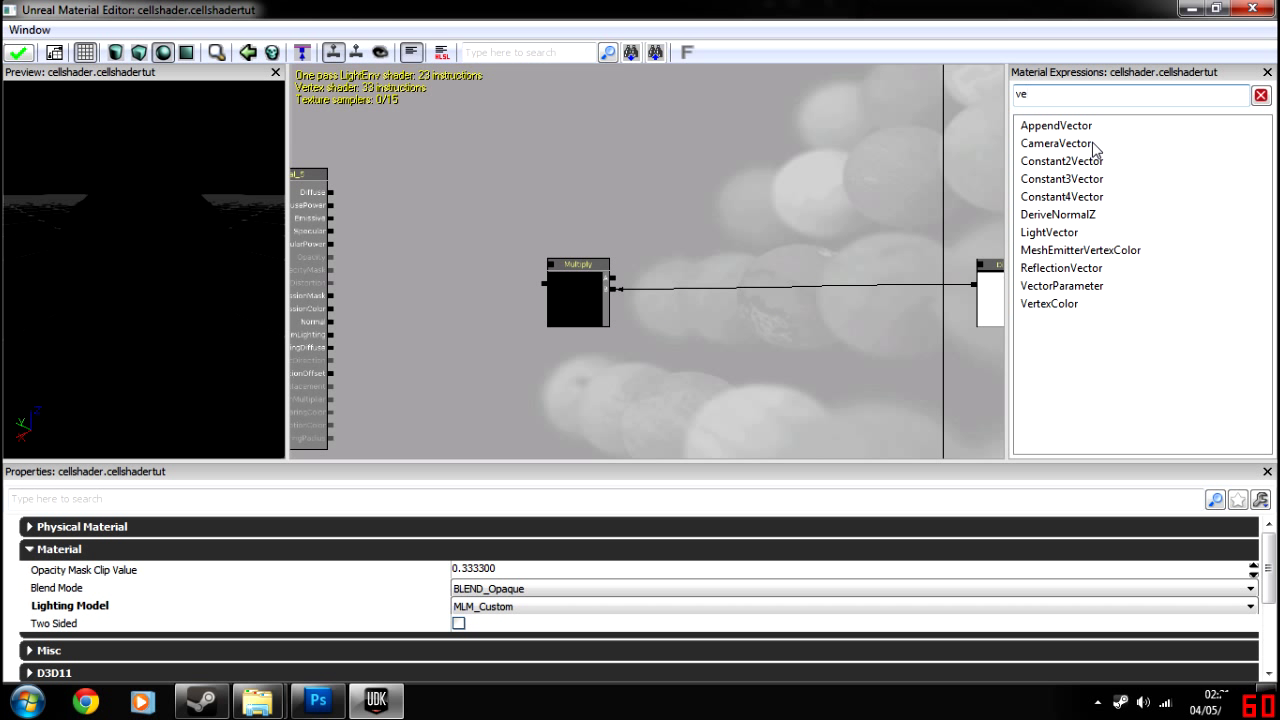
left_click(1092, 287)
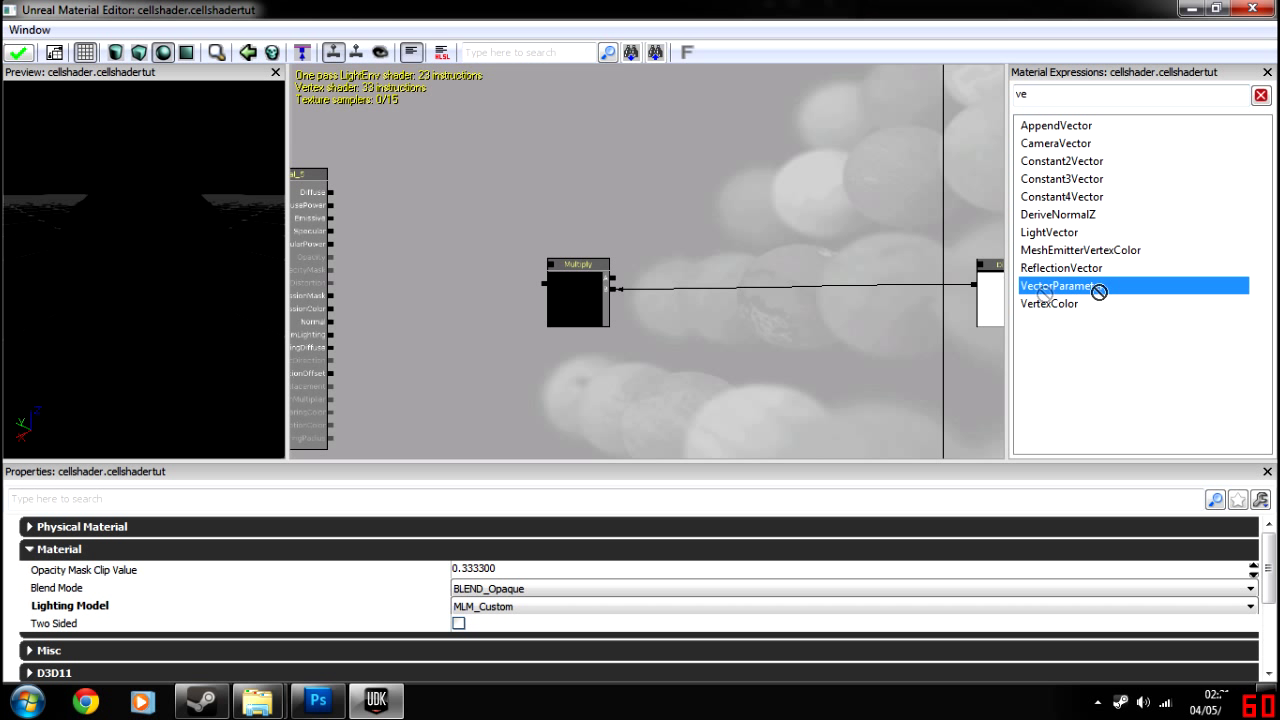
left_click(749, 197)
left_click_drag(748, 215, 614, 278)
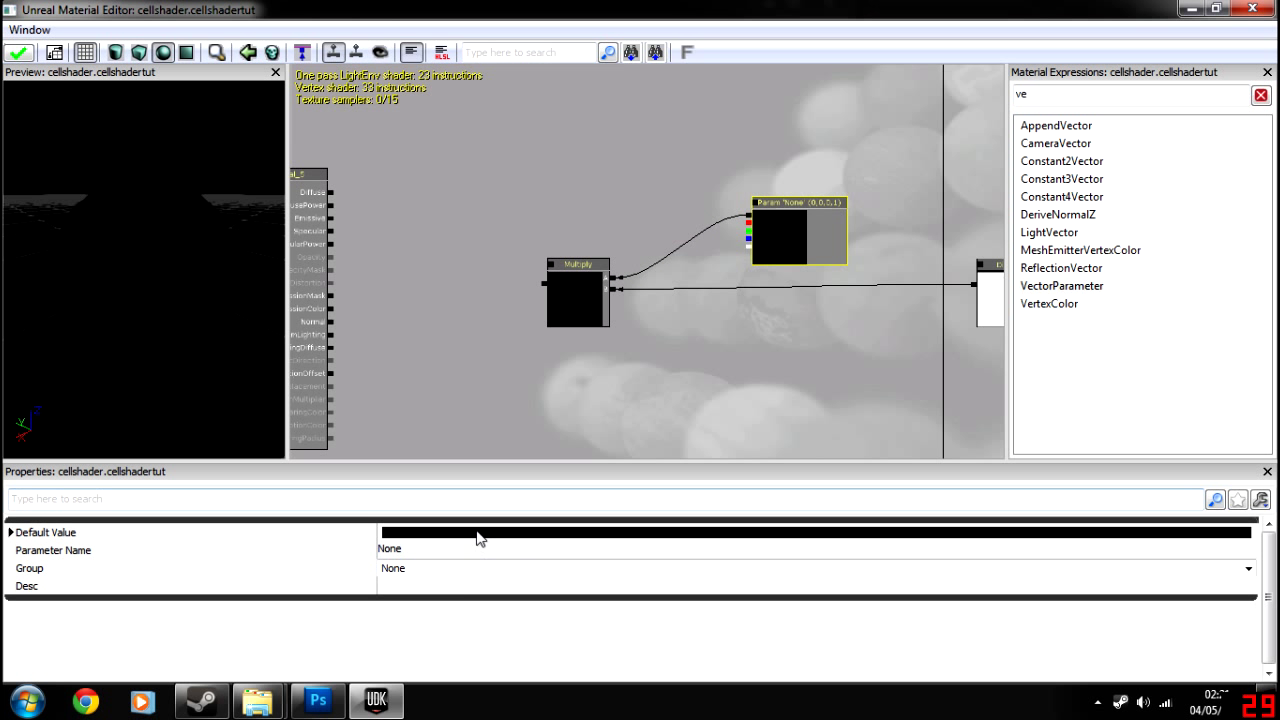
Set the vector parameter's default value to an orange-red with saturation and value both at 1.00
left_click(478, 536)
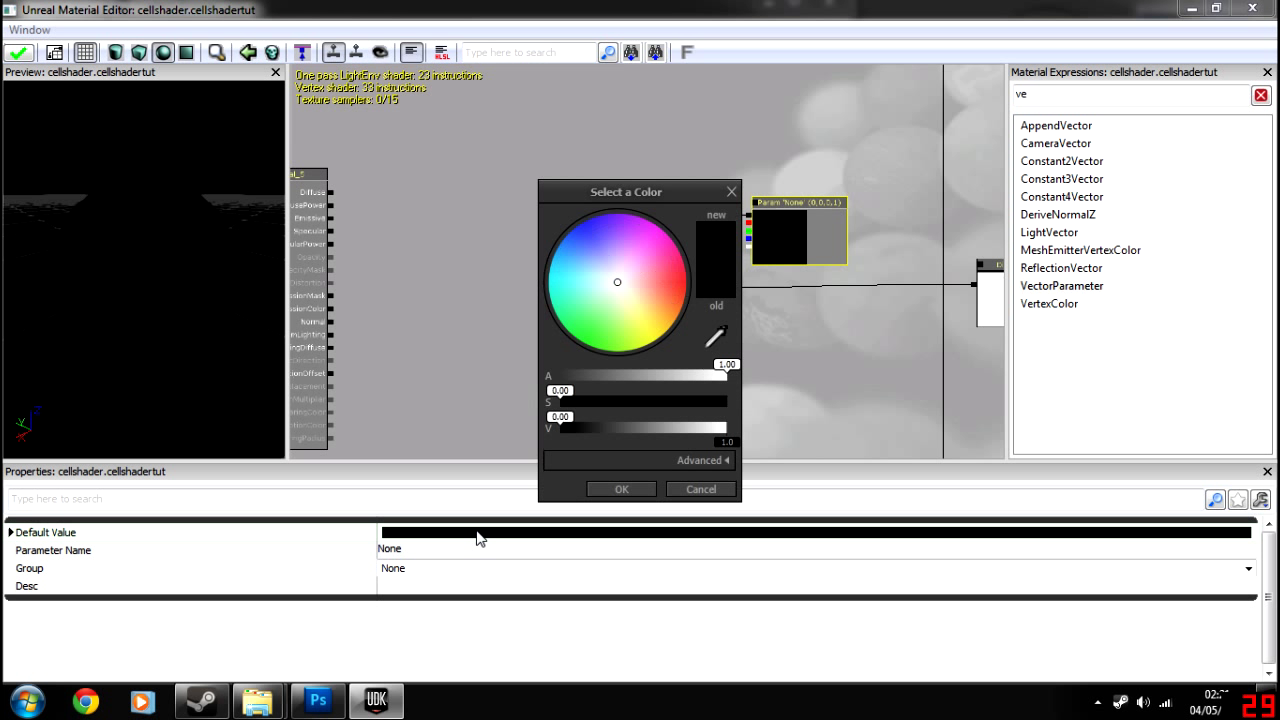
left_click(655, 297)
left_click_drag(655, 297, 590, 337)
left_click(591, 301)
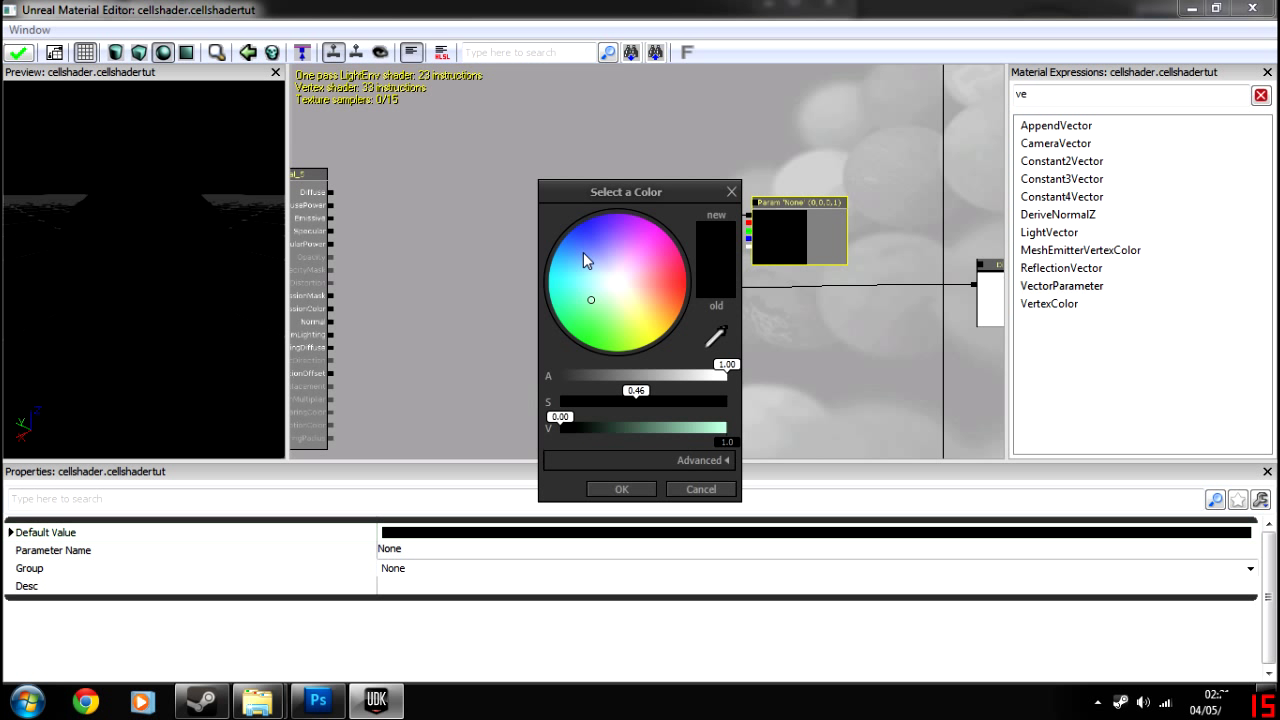
left_click_drag(583, 252, 612, 242)
left_click(661, 260)
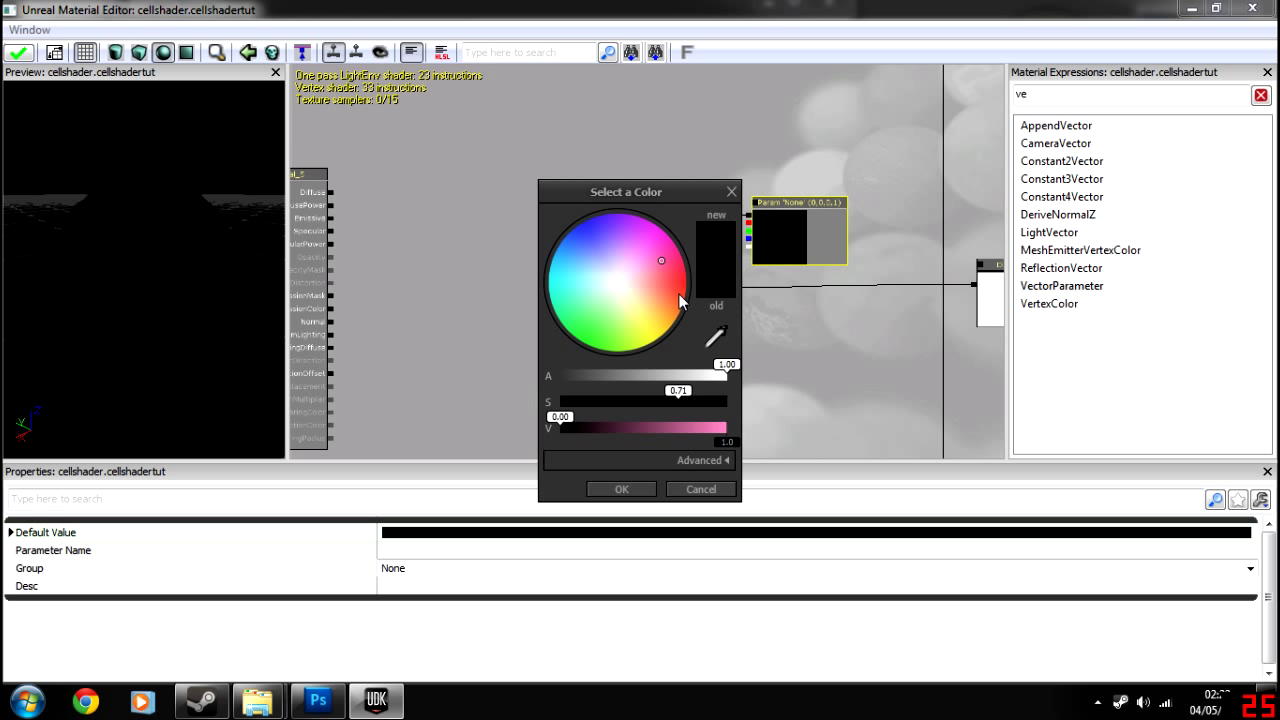
left_click(677, 291)
left_click_drag(677, 291, 708, 294)
left_click(734, 427)
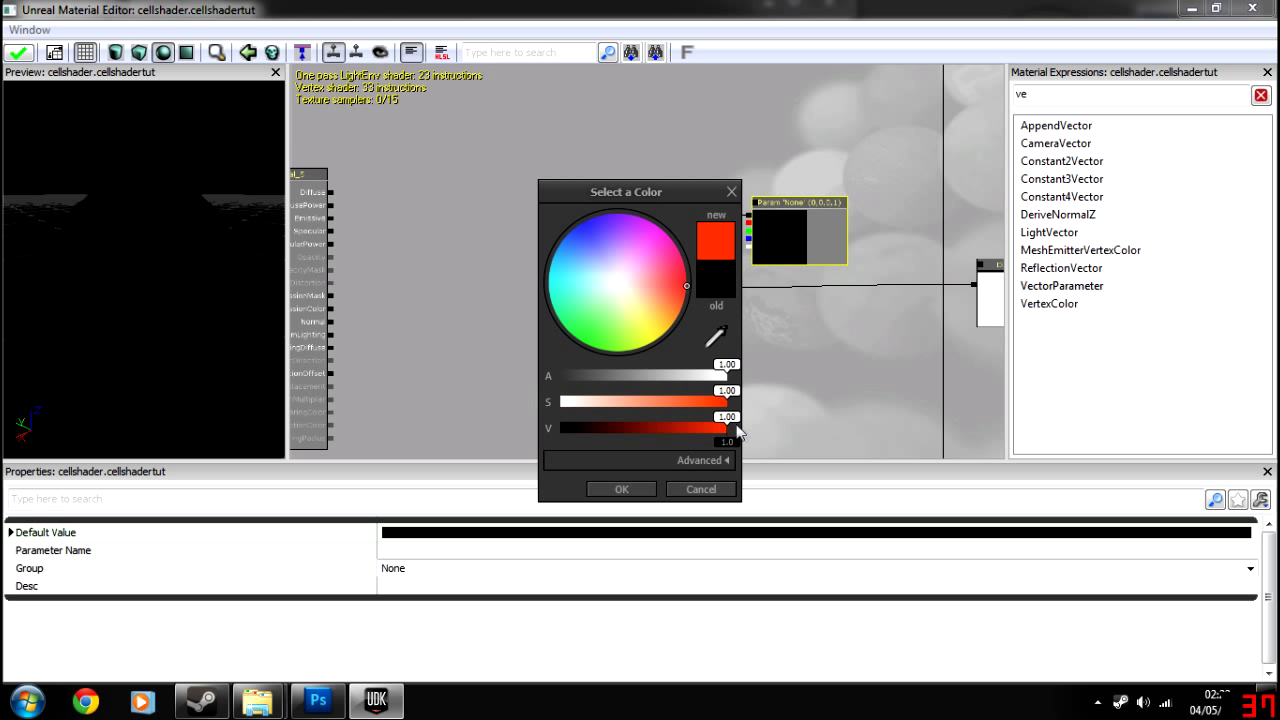
left_click_drag(687, 282, 695, 288)
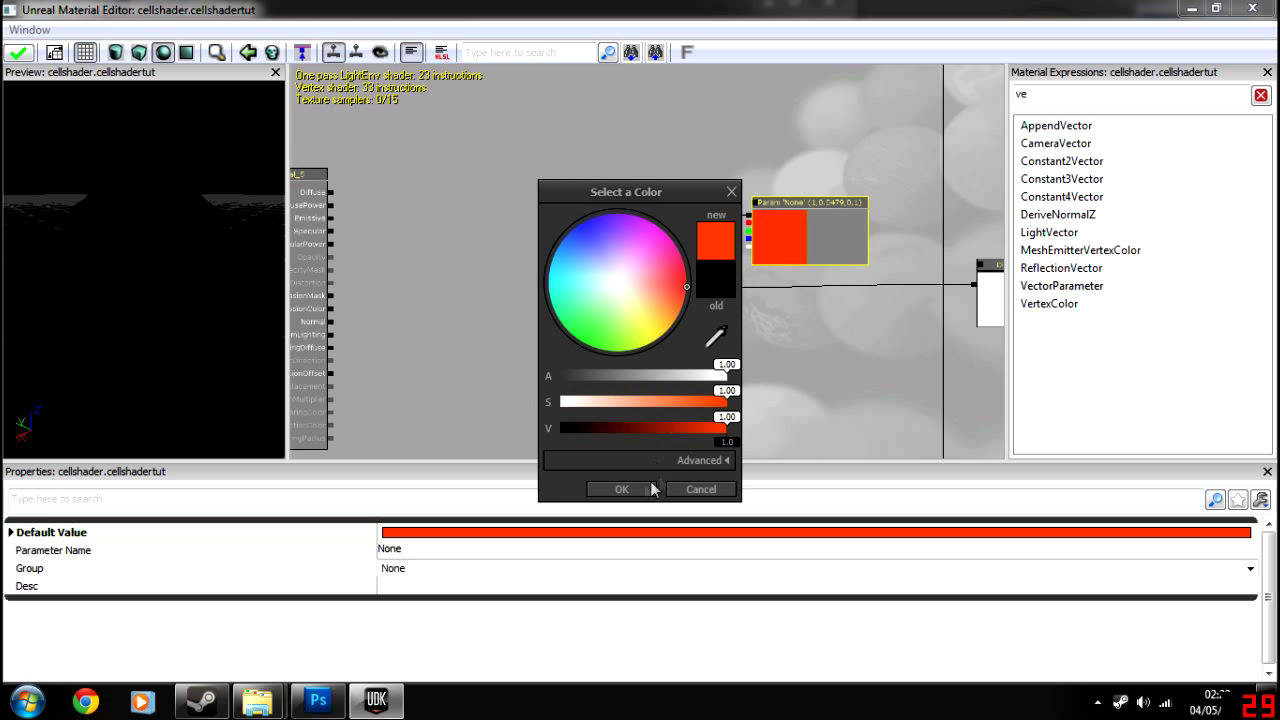
left_click(616, 490)
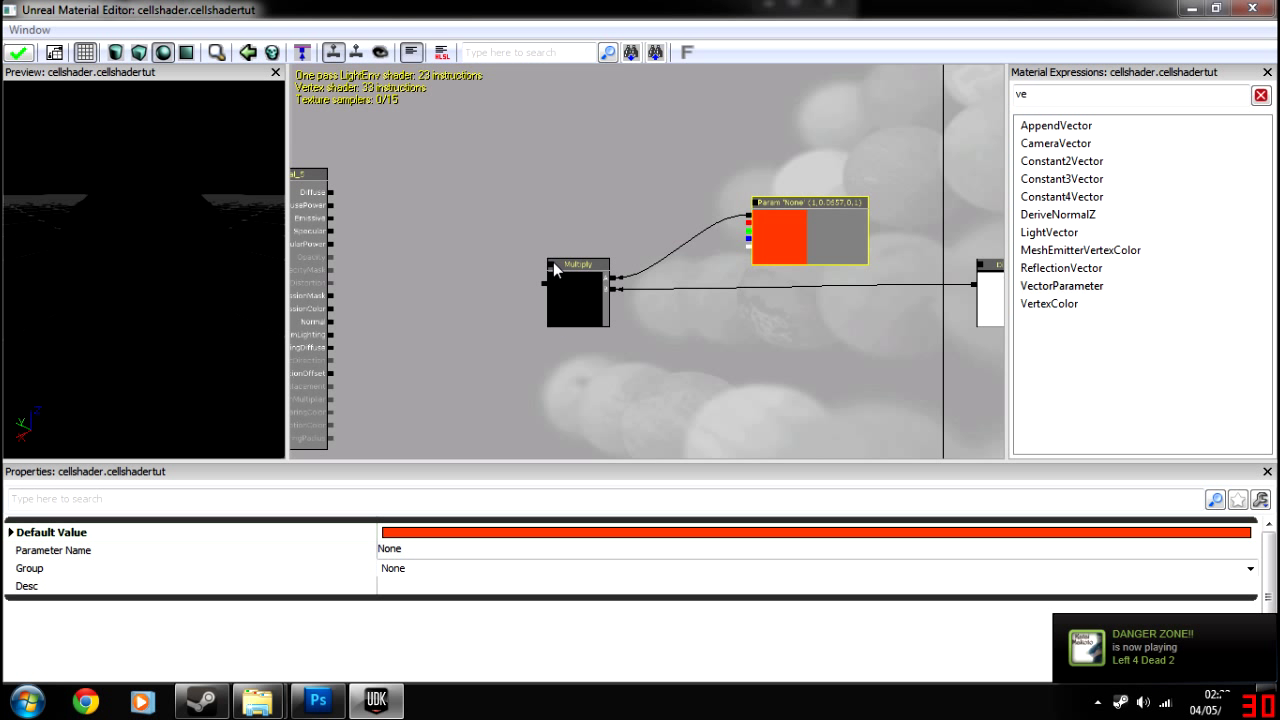
Connect the new Multiply output to the main material node's CustomLighting input and check the tinted shading by rotating the preview sphere
mouse_move(529, 312)
left_mouse_down()
mouse_move(706, 294)
mouse_move(684, 282)
mouse_move(539, 301)
mouse_move(512, 320)
left_mouse_up()
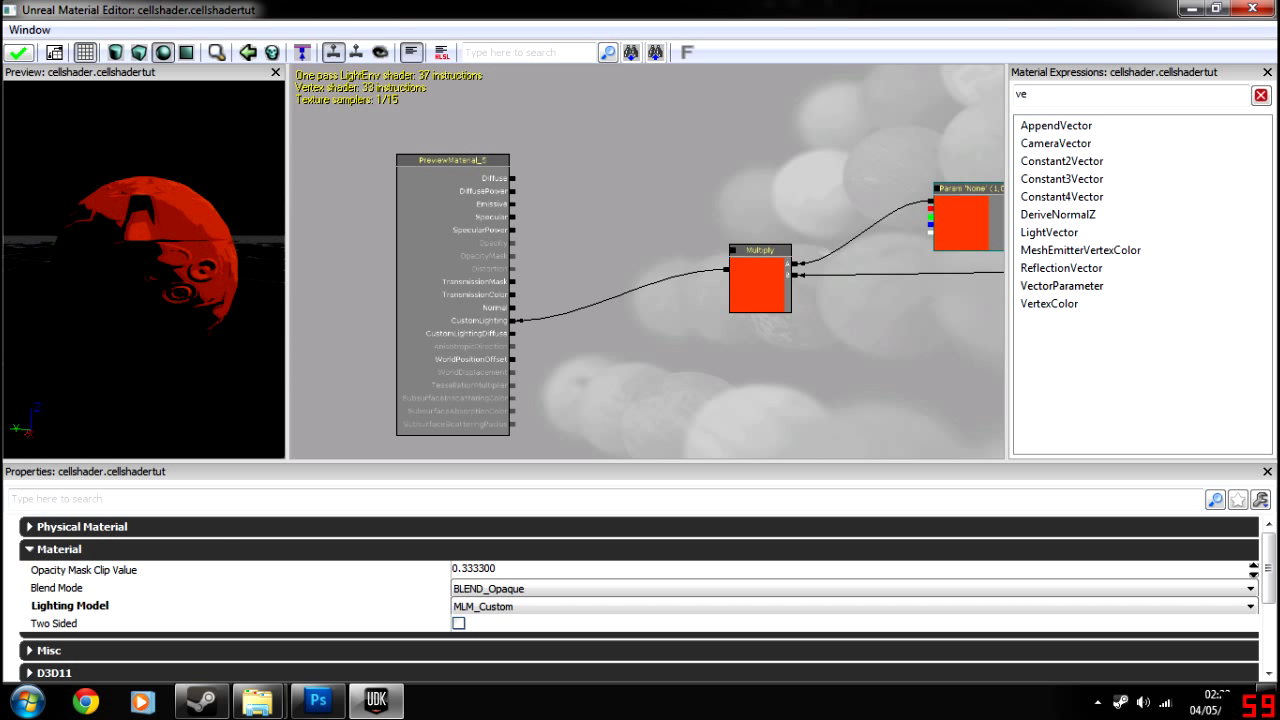
left_click_drag(908, 333, 632, 327)
scroll(537, 324, "down", 3)
left_click_drag(154, 265, 55, 292)
left_click_drag(681, 307, 671, 333)
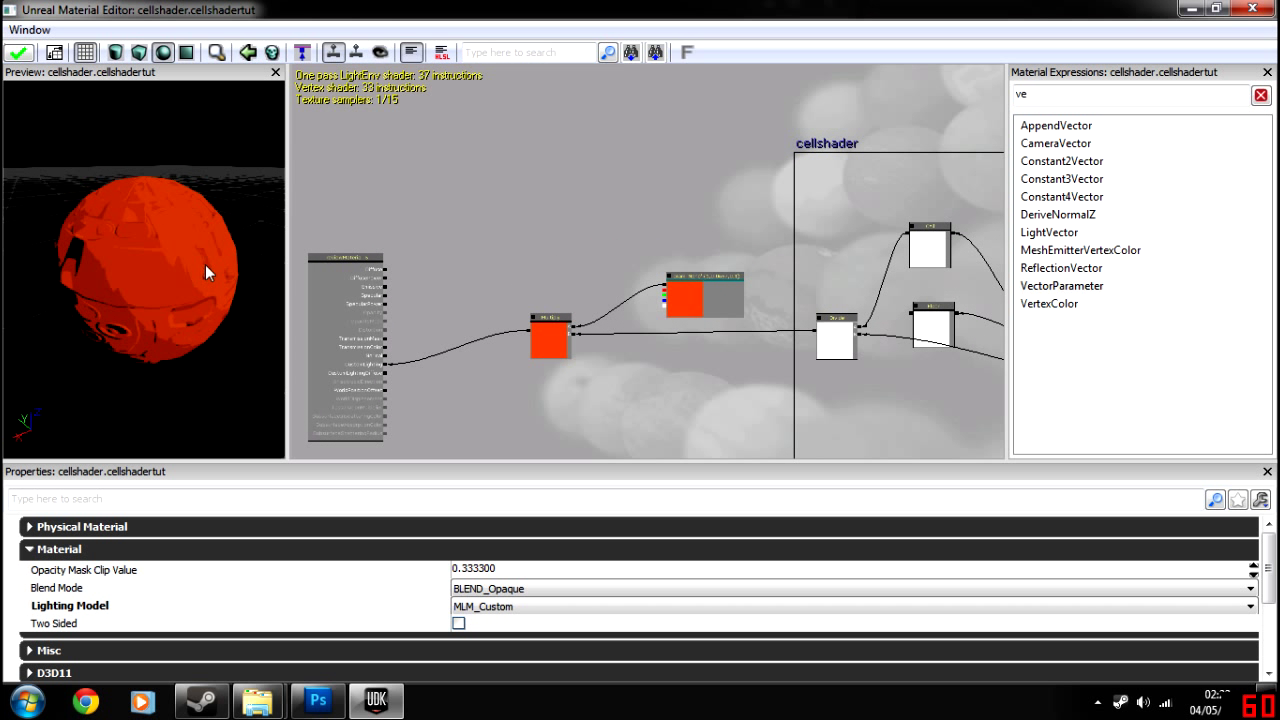
Try a TextureSampleParameter2D node above the colour parameter, found by searching the expressions for tex, and delete it
scroll(688, 290, "up", 2)
left_click(680, 310)
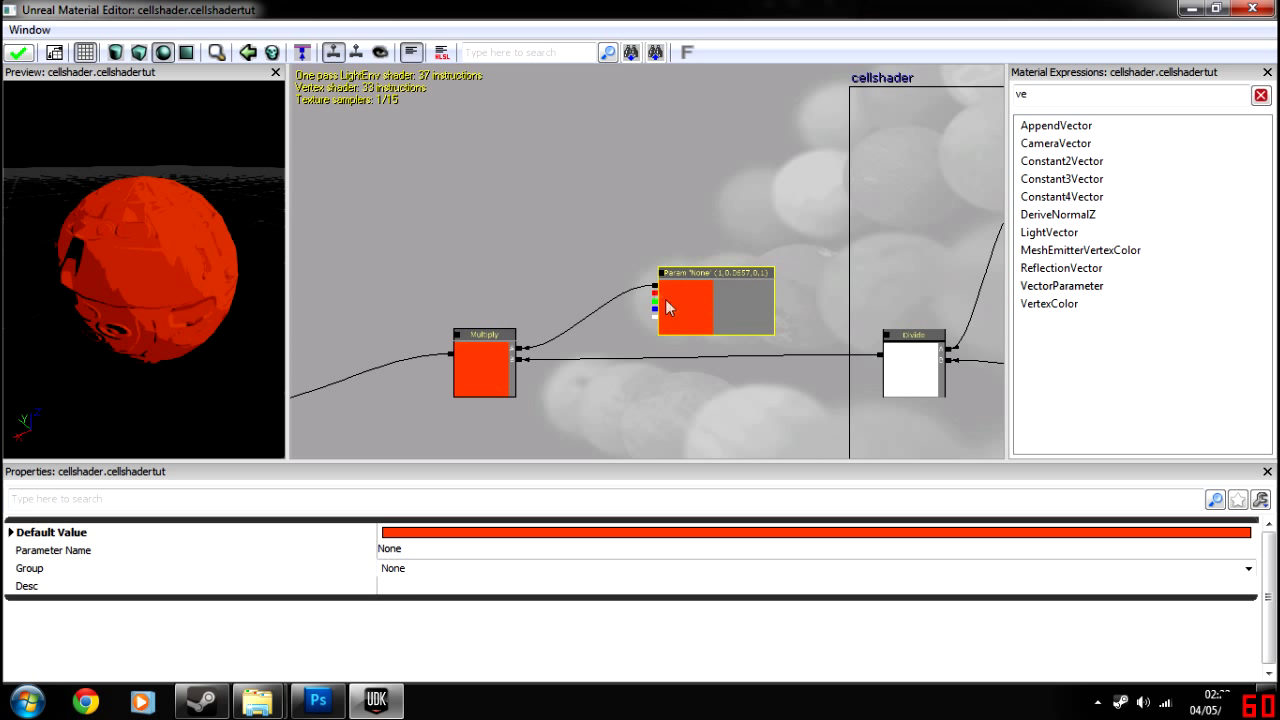
left_click(745, 195)
left_click(1130, 95)
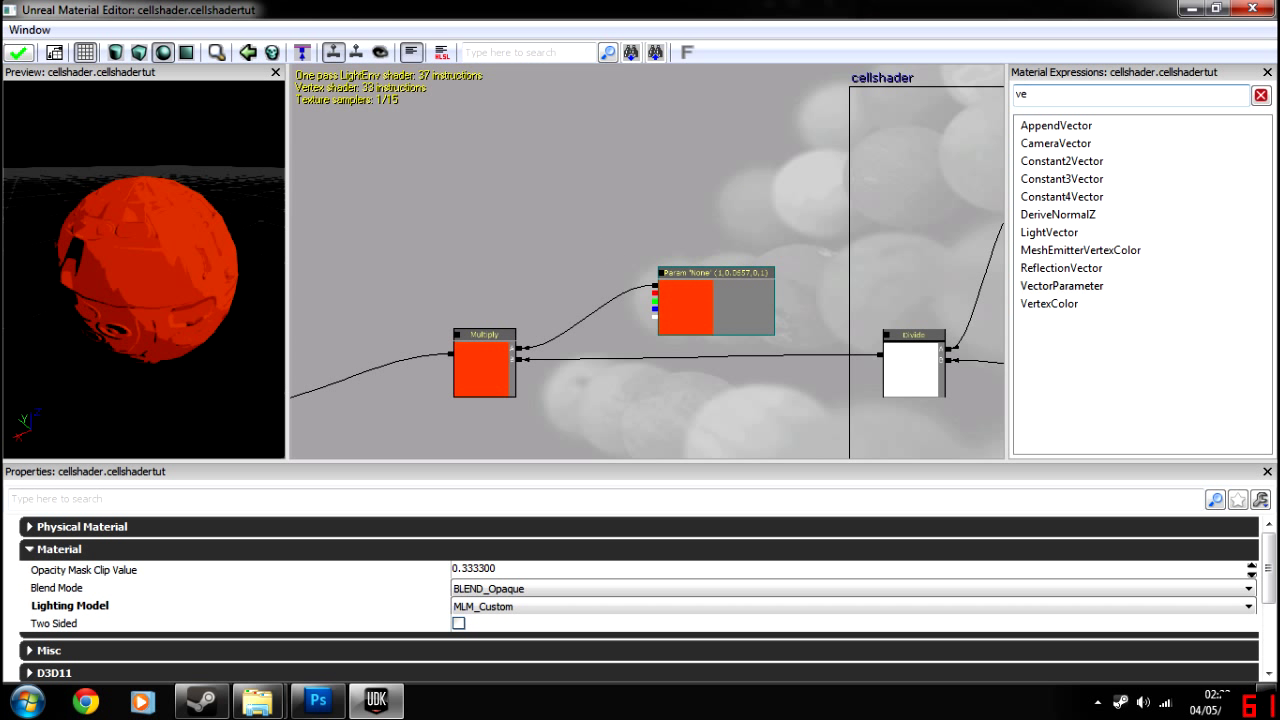
type("tex")
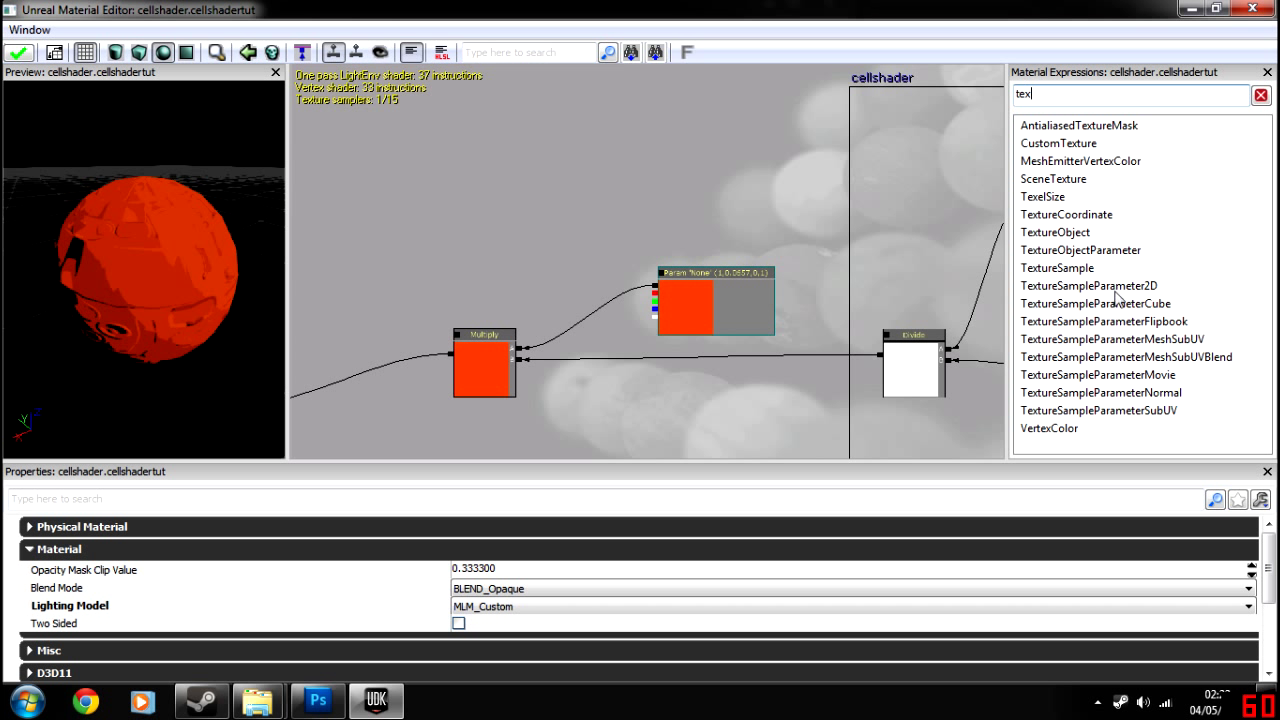
left_click_drag(1121, 290, 576, 163)
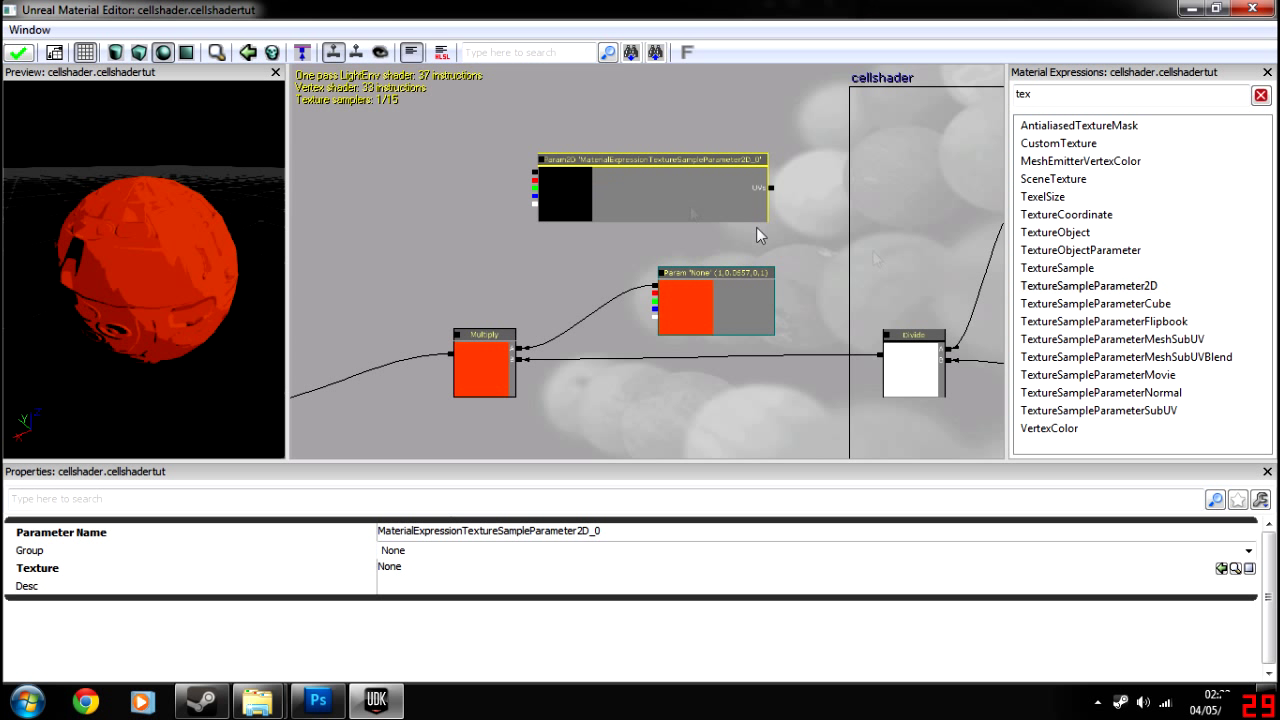
key("Delete")
Place a TextureSample node above the colour parameter and check the texture assigned to the lambert group's existing sample node
left_click_drag(1086, 271, 590, 178)
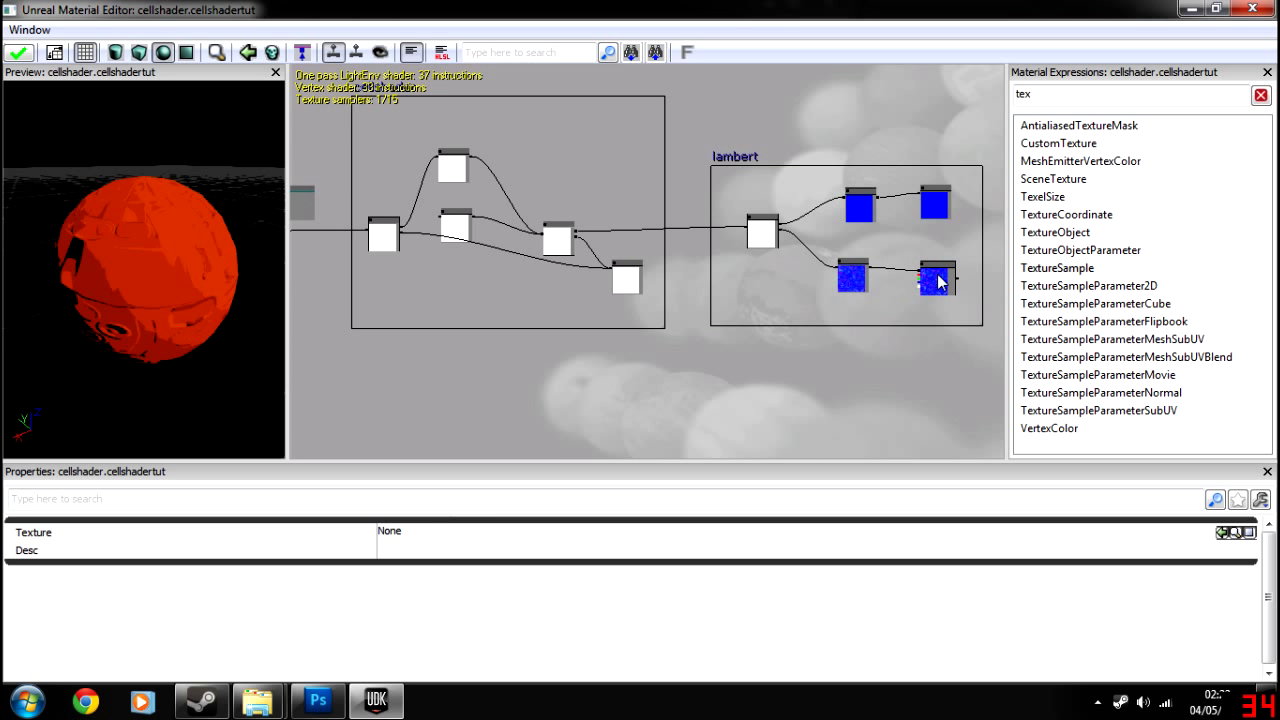
left_click(940, 282)
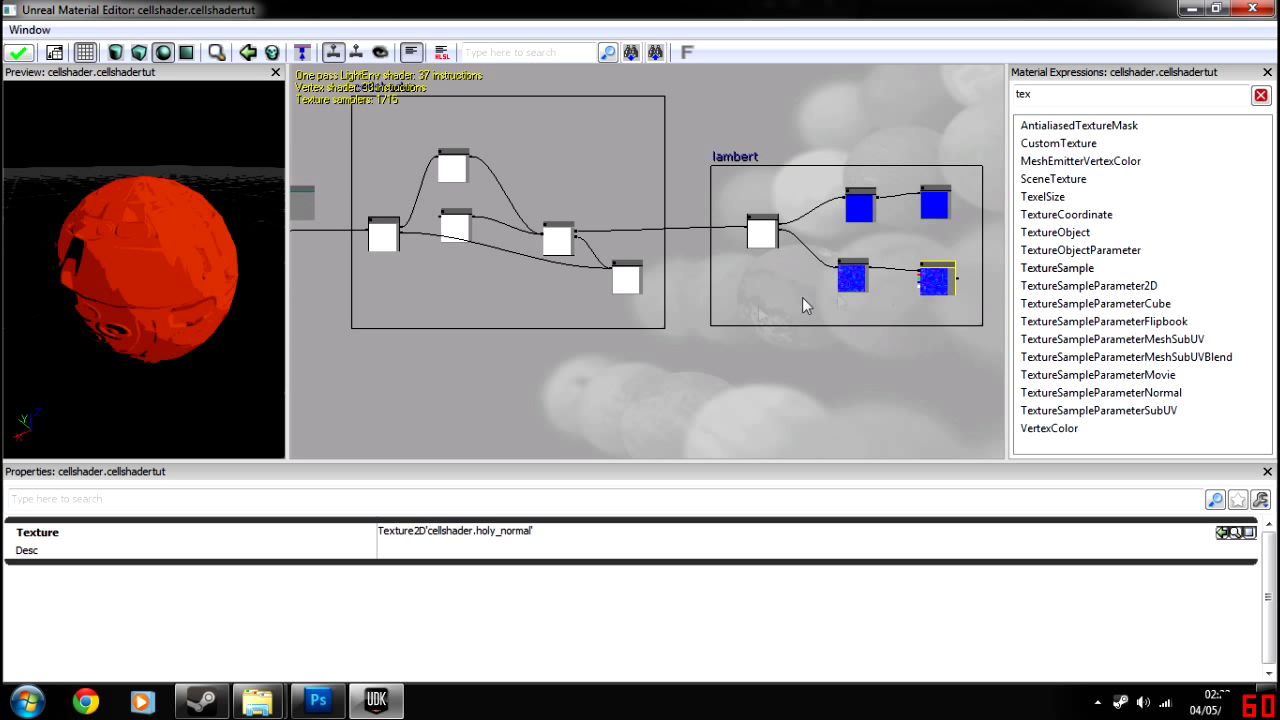
left_click_drag(508, 321, 765, 345)
scroll(628, 287, "up", 1)
left_click(733, 288)
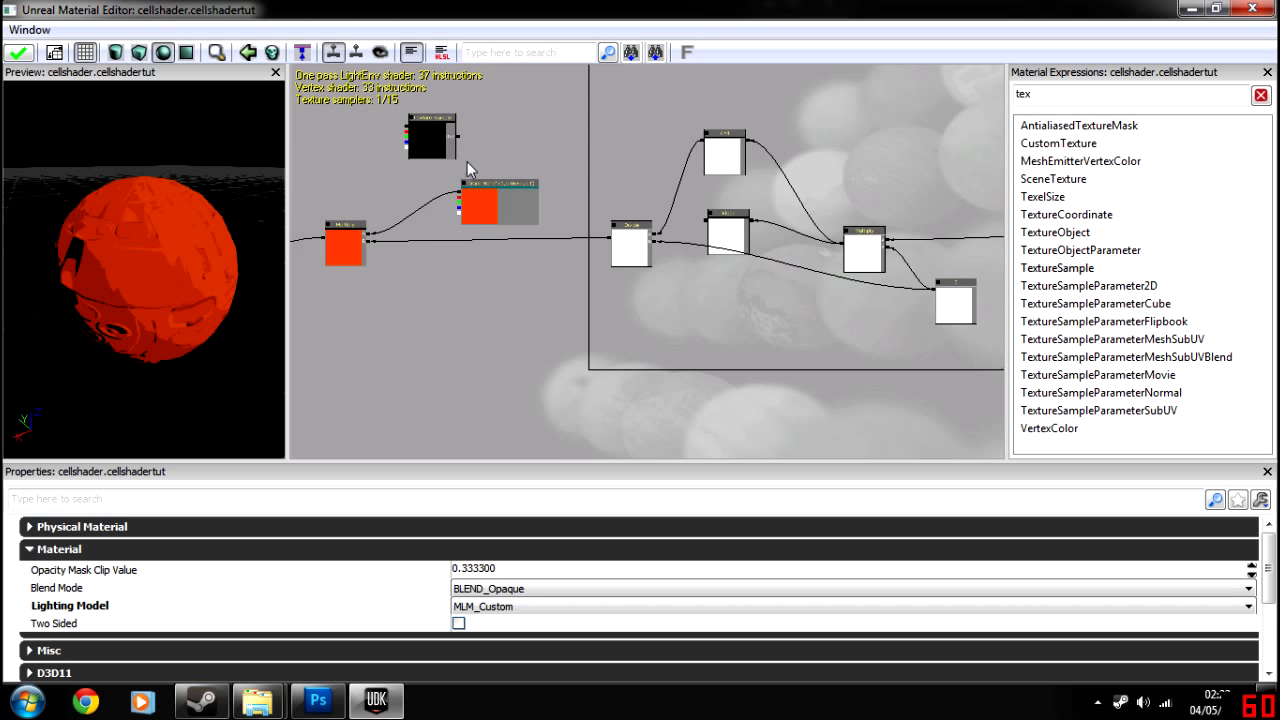
left_click_drag(467, 163, 808, 277)
scroll(1102, 331, "up", 1)
left_click(1090, 291)
left_click_drag(1110, 298, 614, 131)
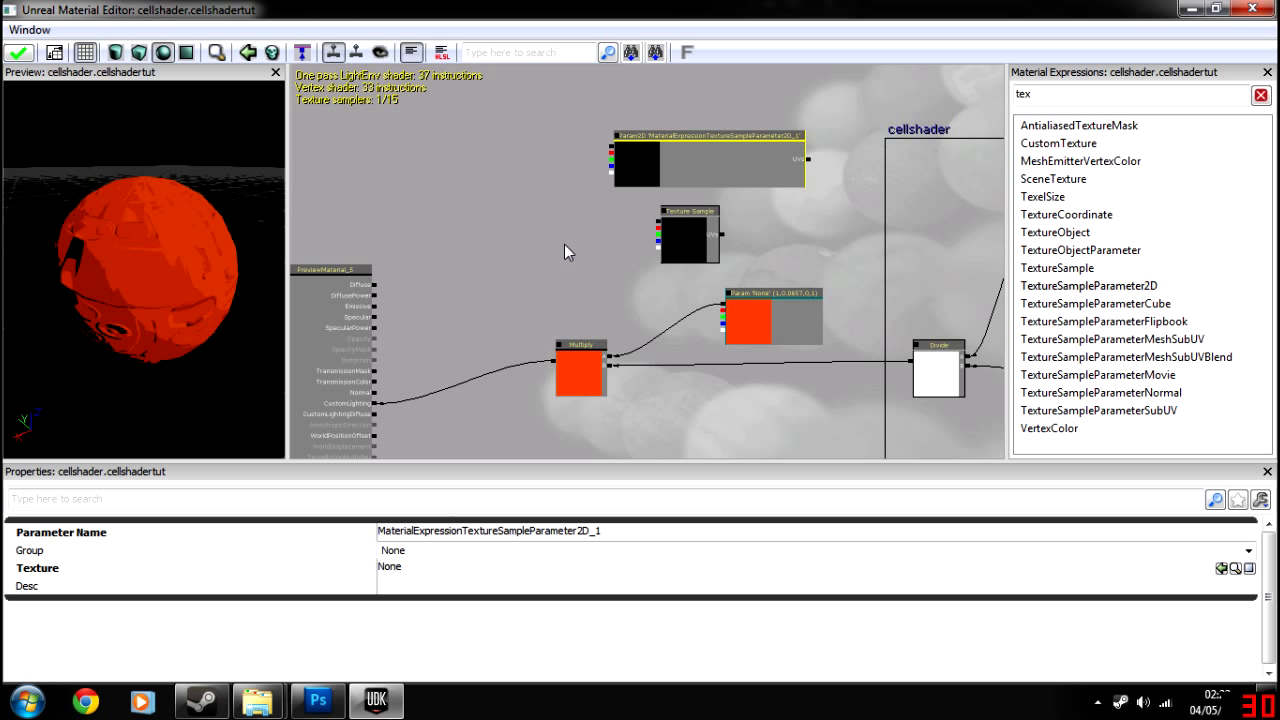
left_click(616, 168)
key("Delete")
Reposition the Texture Sample node and try its colour output on the Multiply's A input in place of the vector parameter
left_click(682, 226)
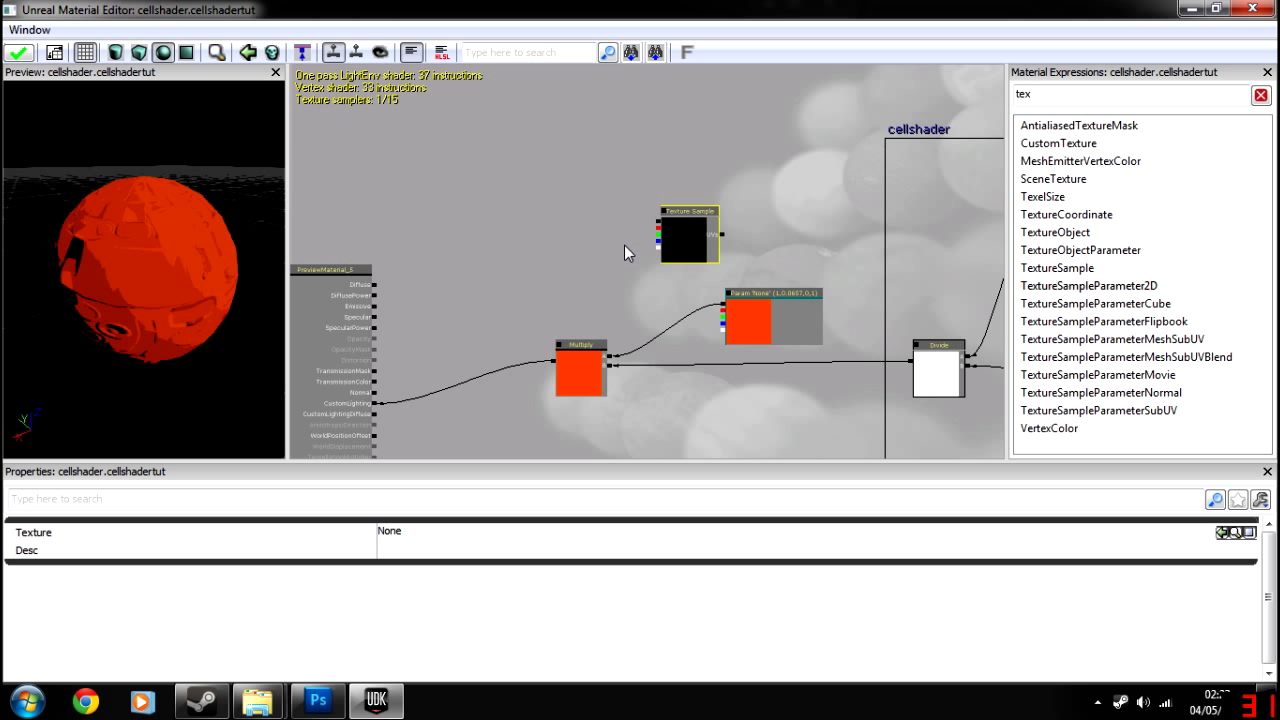
scroll(663, 246, "up", 3)
left_click_drag(622, 276, 749, 131)
left_click_drag(643, 182, 623, 212)
left_click(625, 280)
left_click(767, 184)
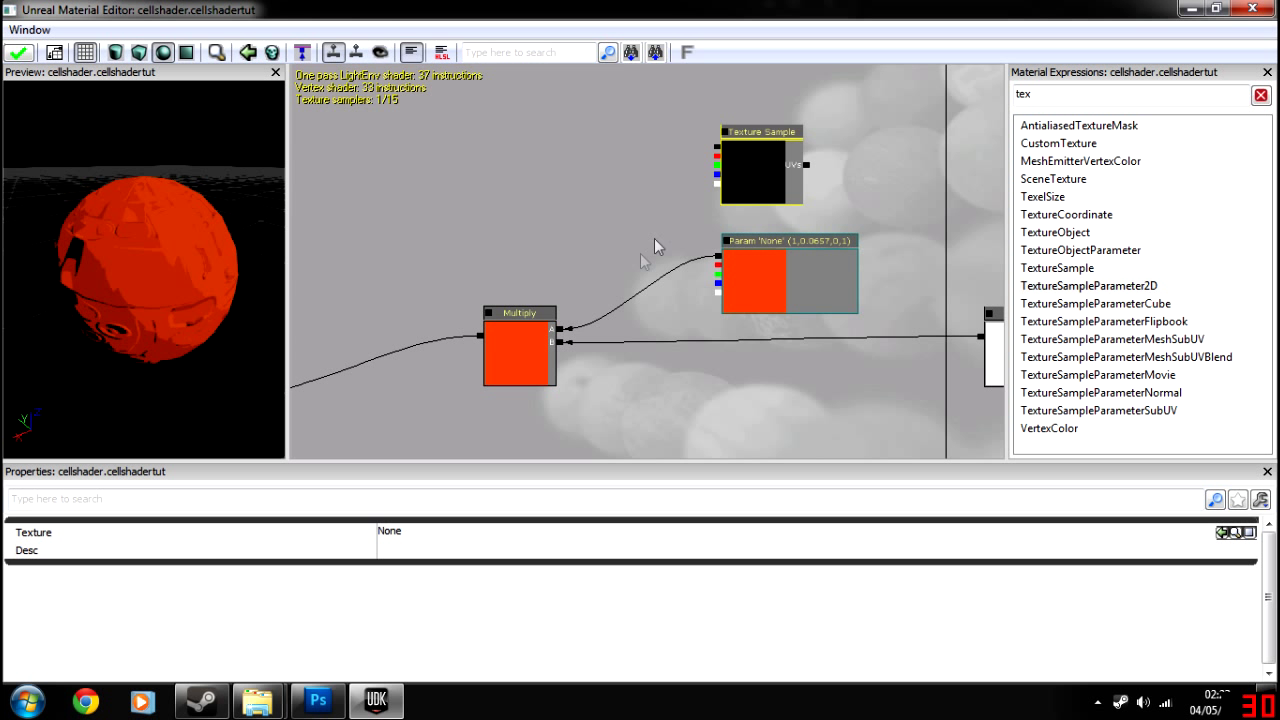
left_click_drag(717, 149, 563, 329)
left_click(746, 174)
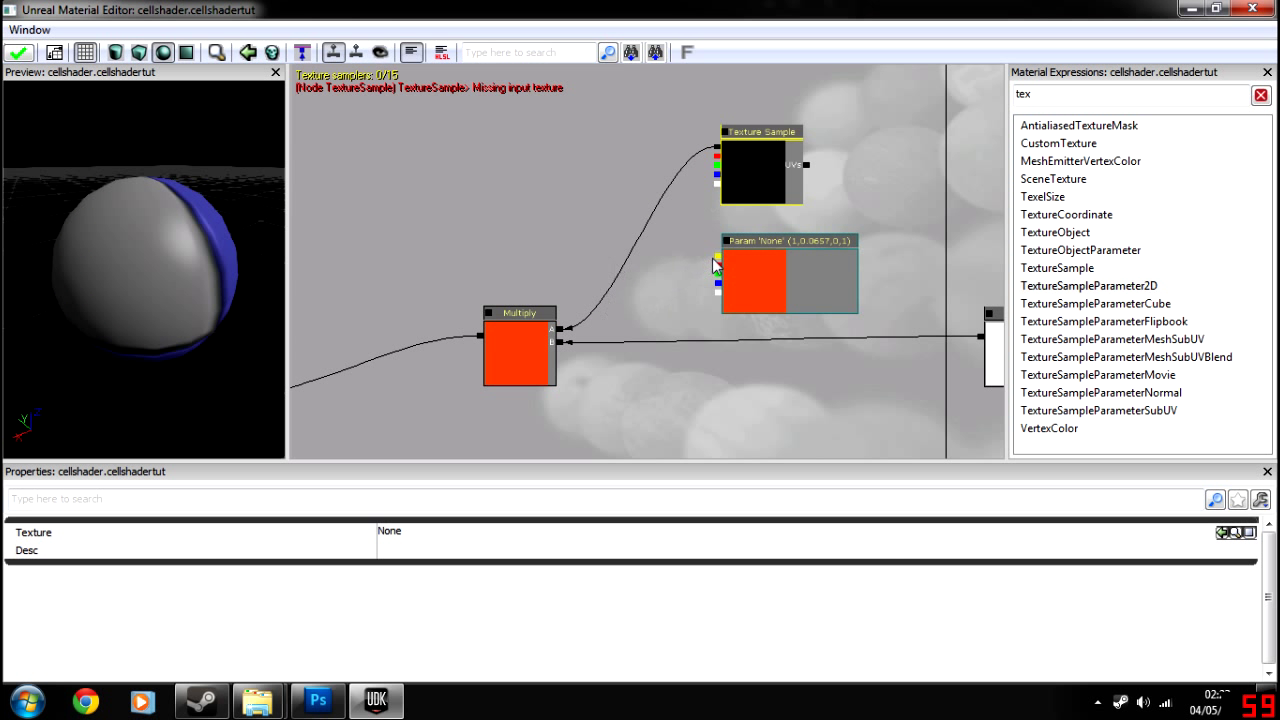
Reconnect the orange-red vector parameter to the Multiply's A input and remove the unused Texture Sample node
left_click_drag(716, 258, 570, 327)
left_click(747, 266)
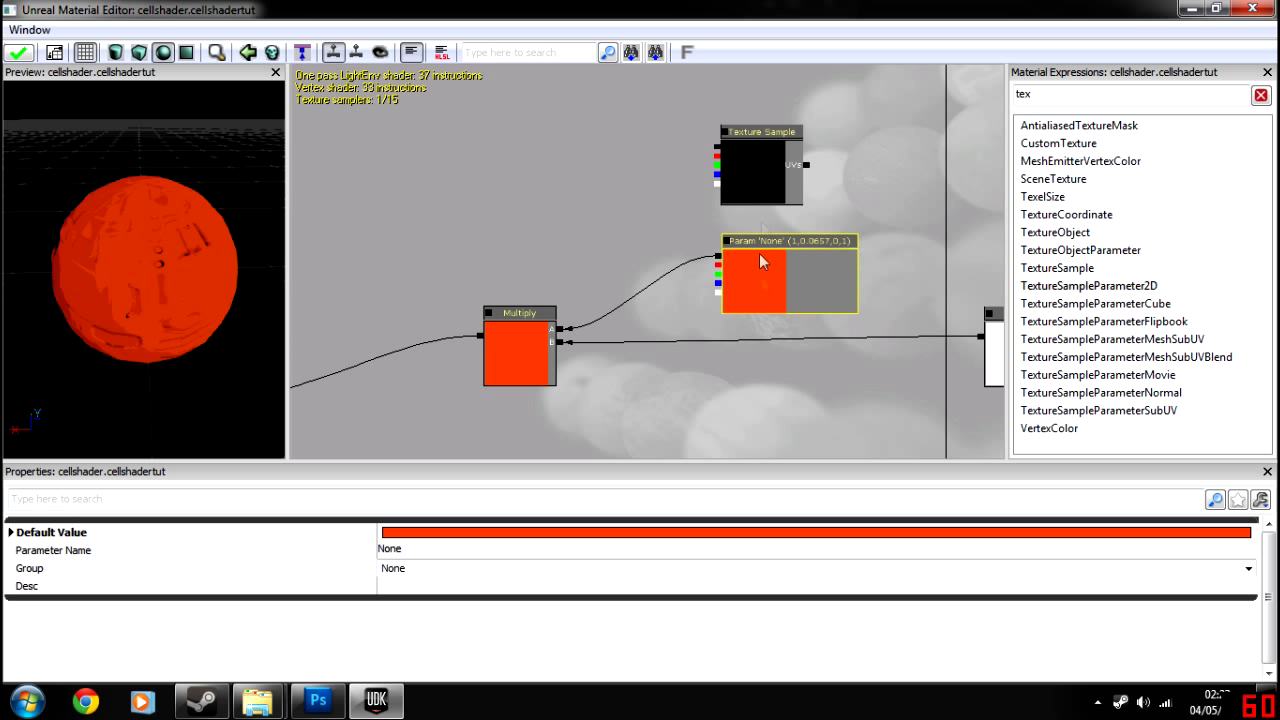
left_click(749, 171)
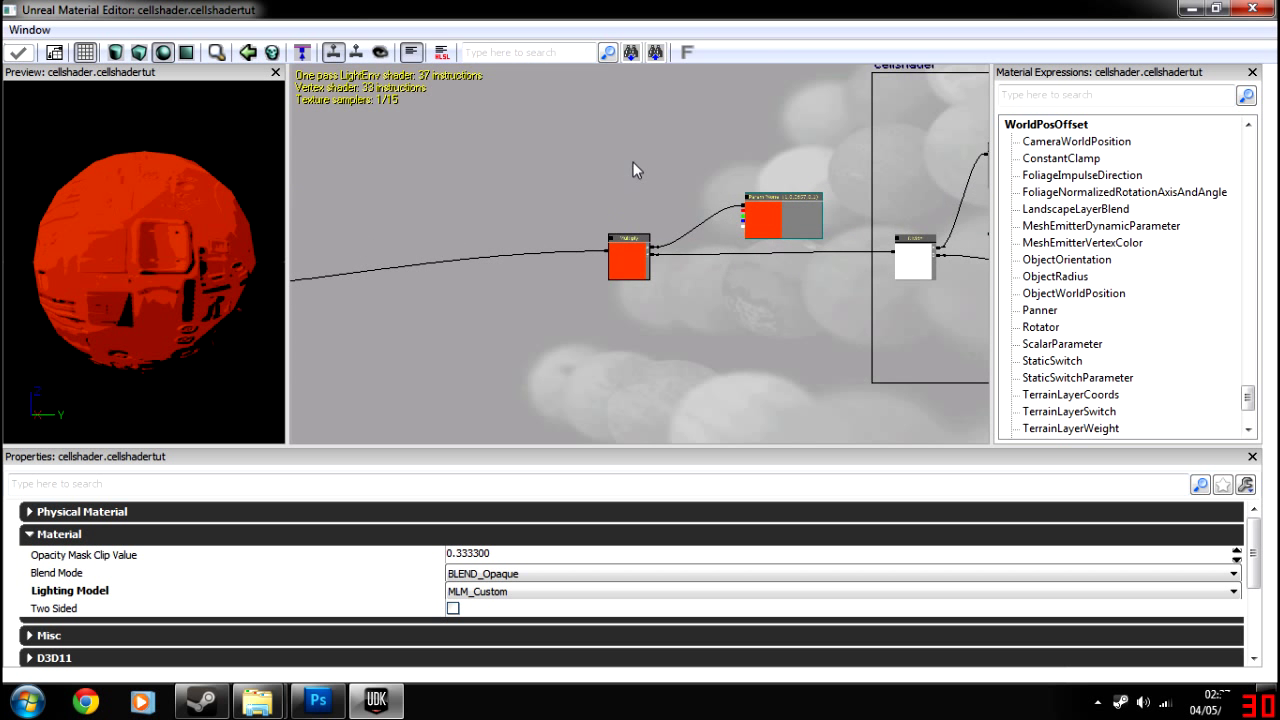
left_click_drag(632, 161, 472, 198)
scroll(540, 162, "down", 2)
left_click_drag(580, 149, 379, 191)
scroll(519, 172, "down", 1)
left_click_drag(586, 163, 782, 197)
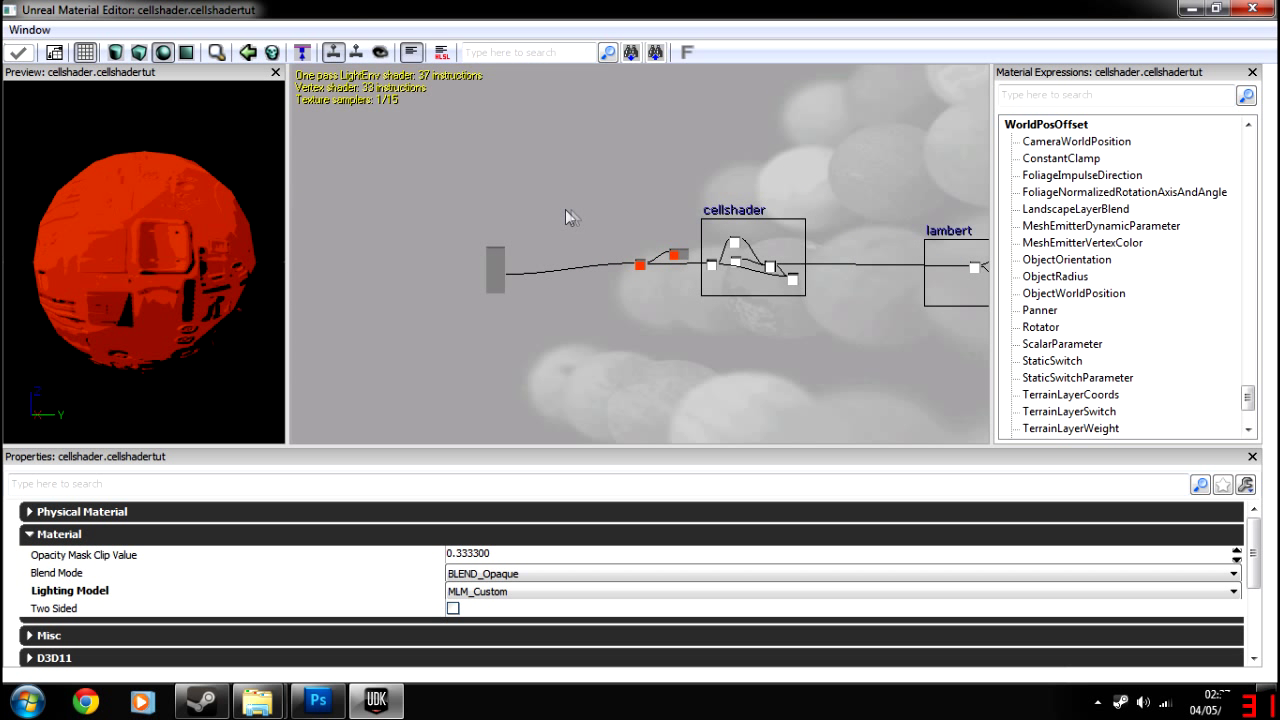
scroll(519, 202, "up", 5)
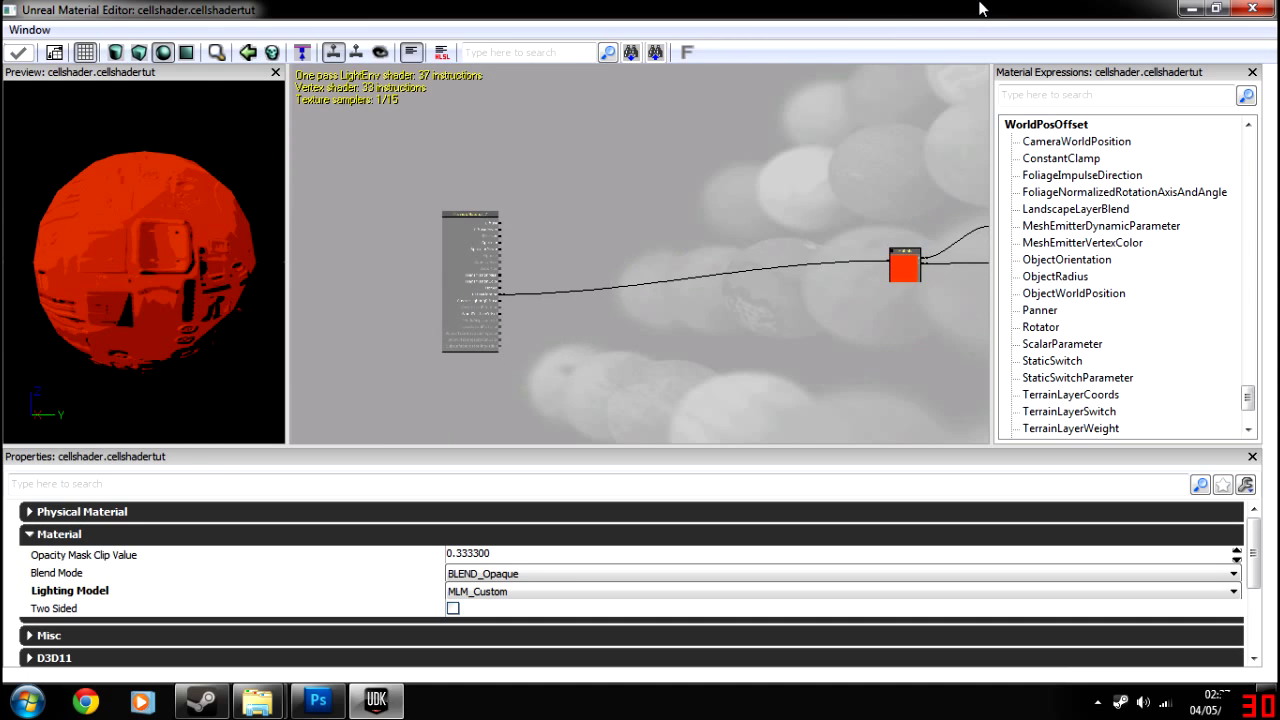
Move the material editor aside, open the veintunoholy static mesh in its editor and inspect the robot from several angles
left_click_drag(967, 10, 1279, 42)
left_click(746, 363)
double_click(745, 361)
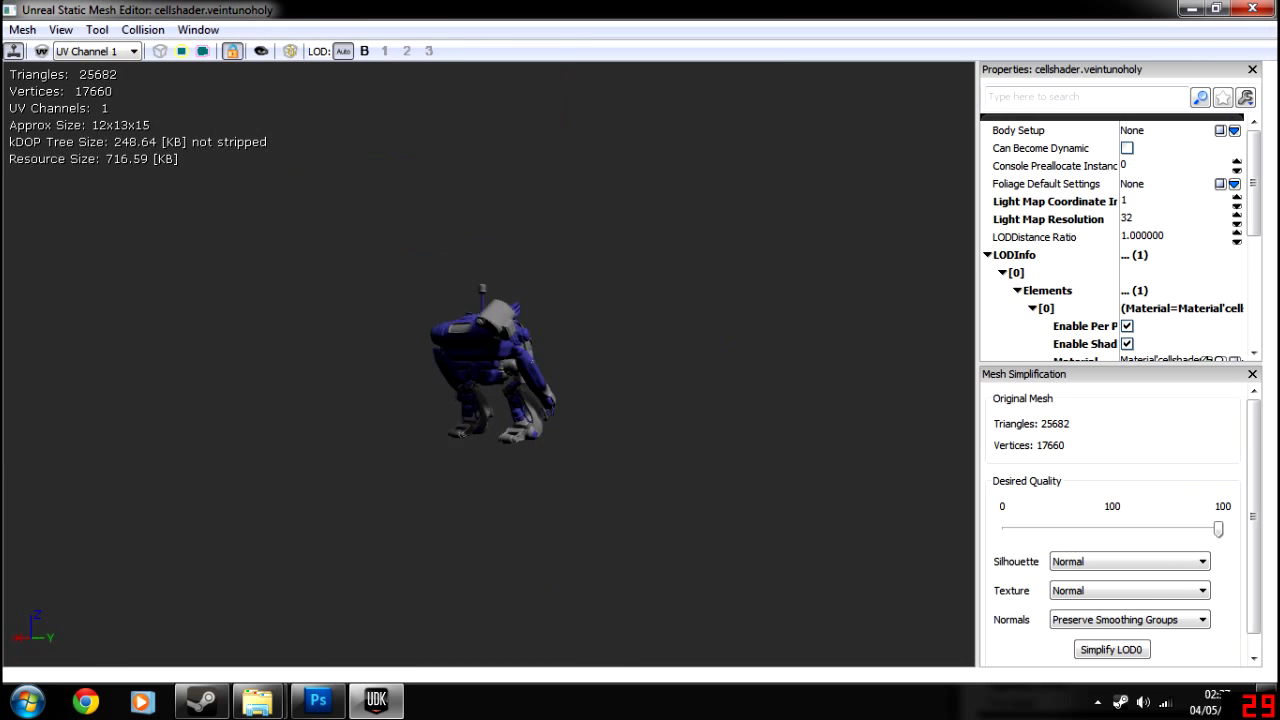
left_click_drag(710, 358, 742, 358)
left_click_drag(518, 300, 668, 256)
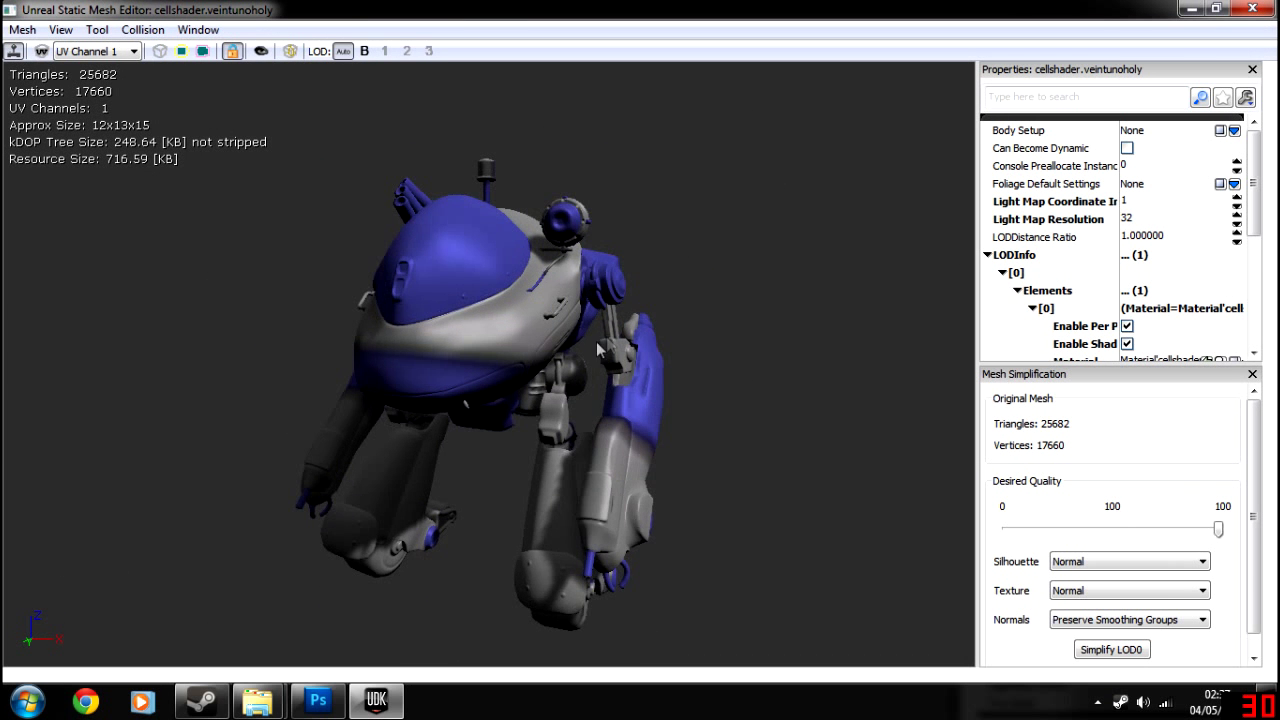
left_click_drag(590, 353, 580, 385)
right_click_drag(590, 380, 590, 410)
mouse_move(590, 380)
left_mouse_down()
mouse_move(540, 380)
mouse_move(570, 380)
left_mouse_up()
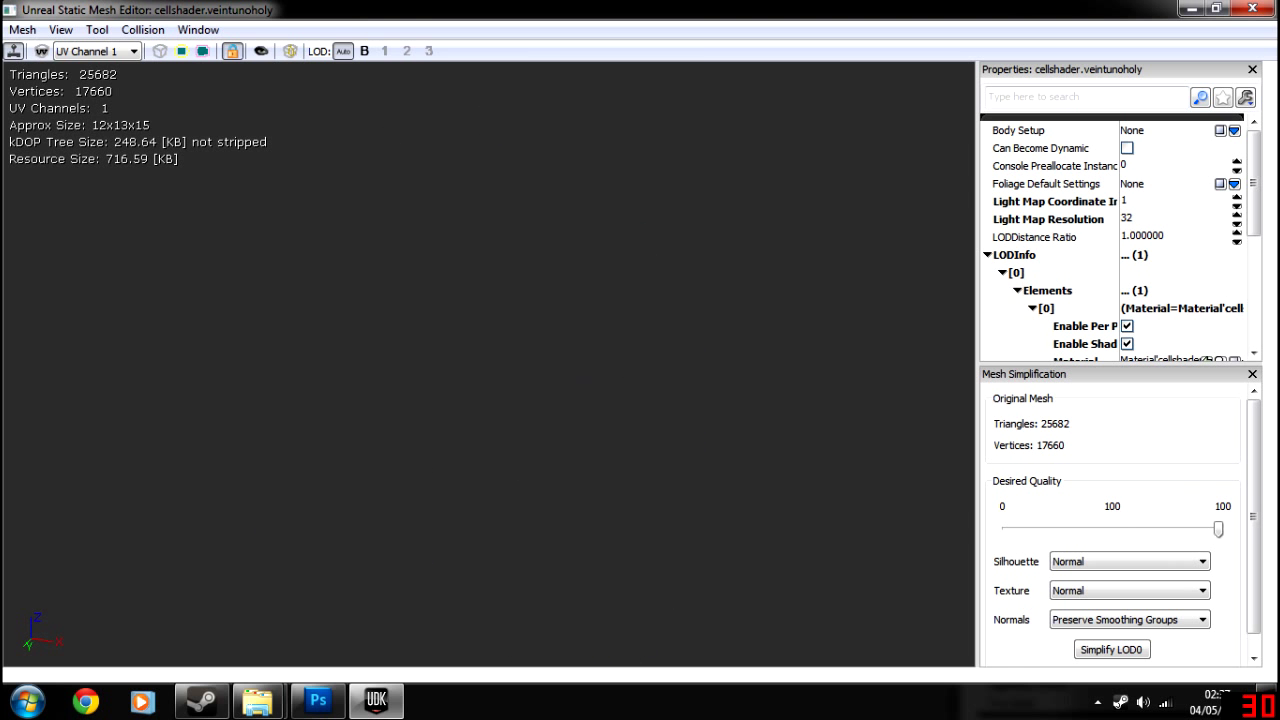
Assign the cellshadertut material to element 0 of the veintunoholy mesh's LODInfo, selecting it in the content browser
right_click_drag(497, 300, 488, 328)
left_click_drag(512, 328, 451, 339)
mouse_move(451, 339)
right_mouse_down()
mouse_move(451, 298)
mouse_move(451, 328)
right_mouse_up()
left_click_drag(451, 328, 478, 328)
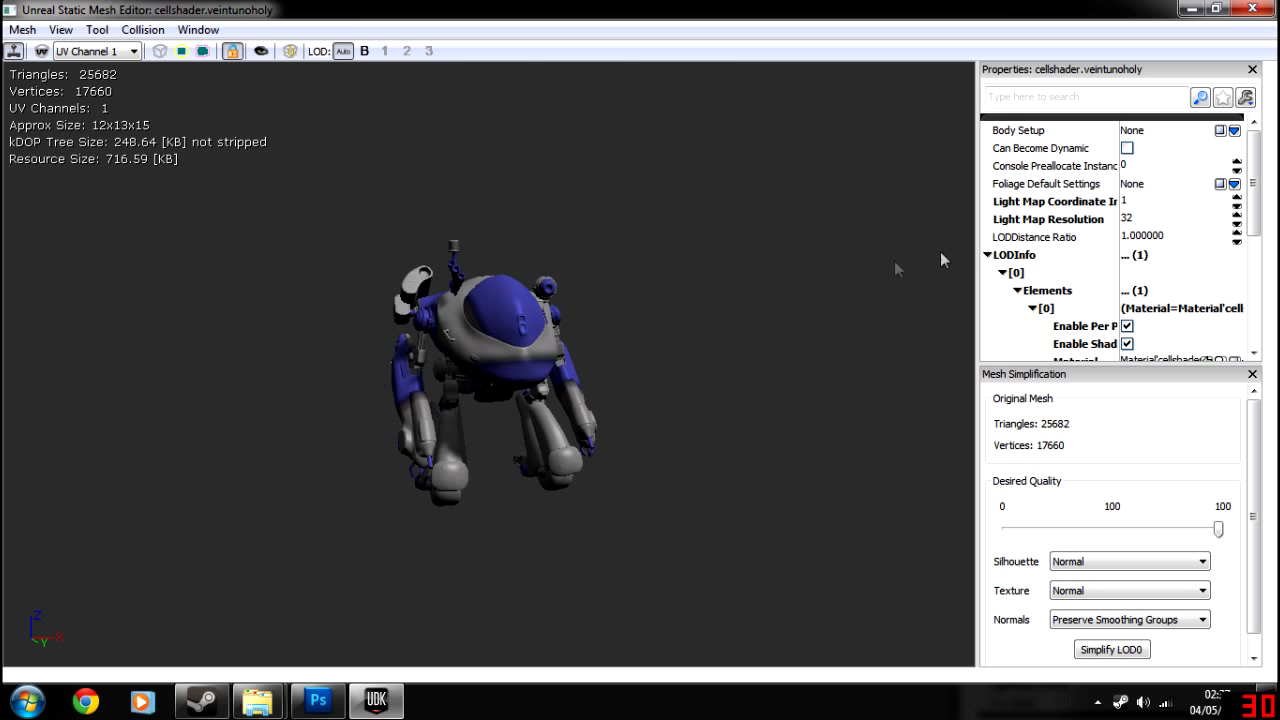
left_click_drag(1250, 183, 1252, 236)
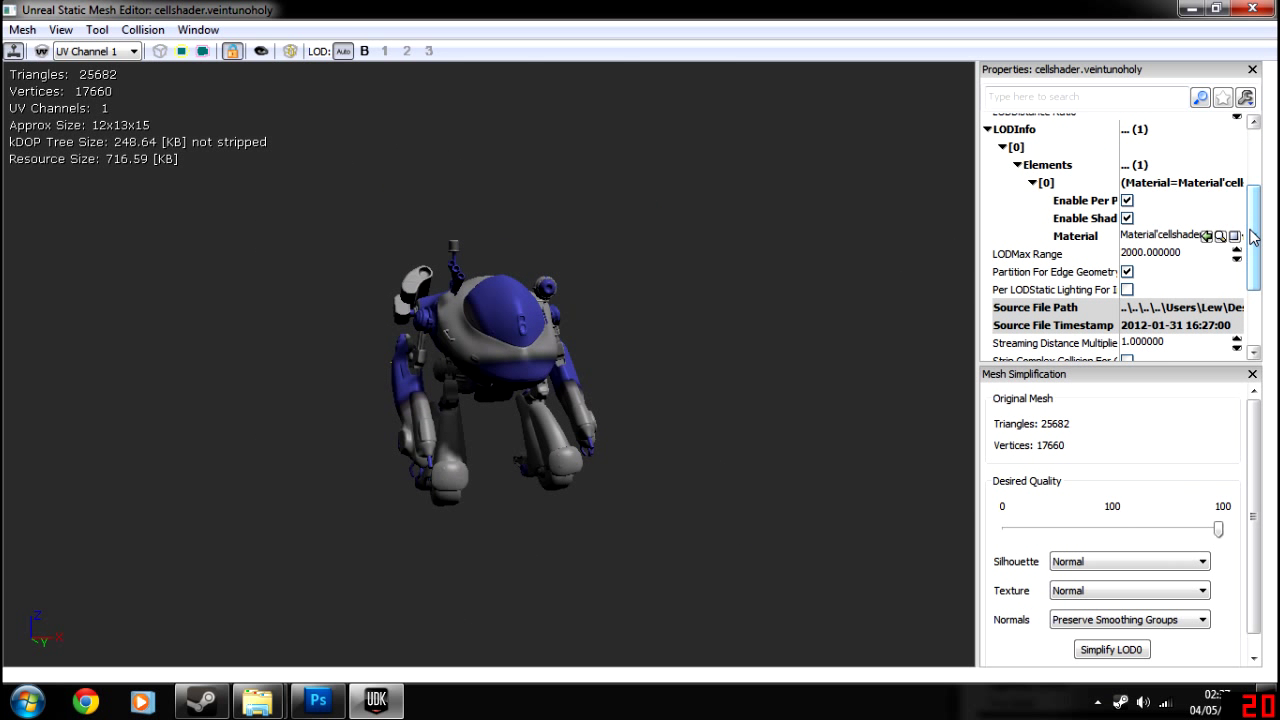
left_click(1208, 236)
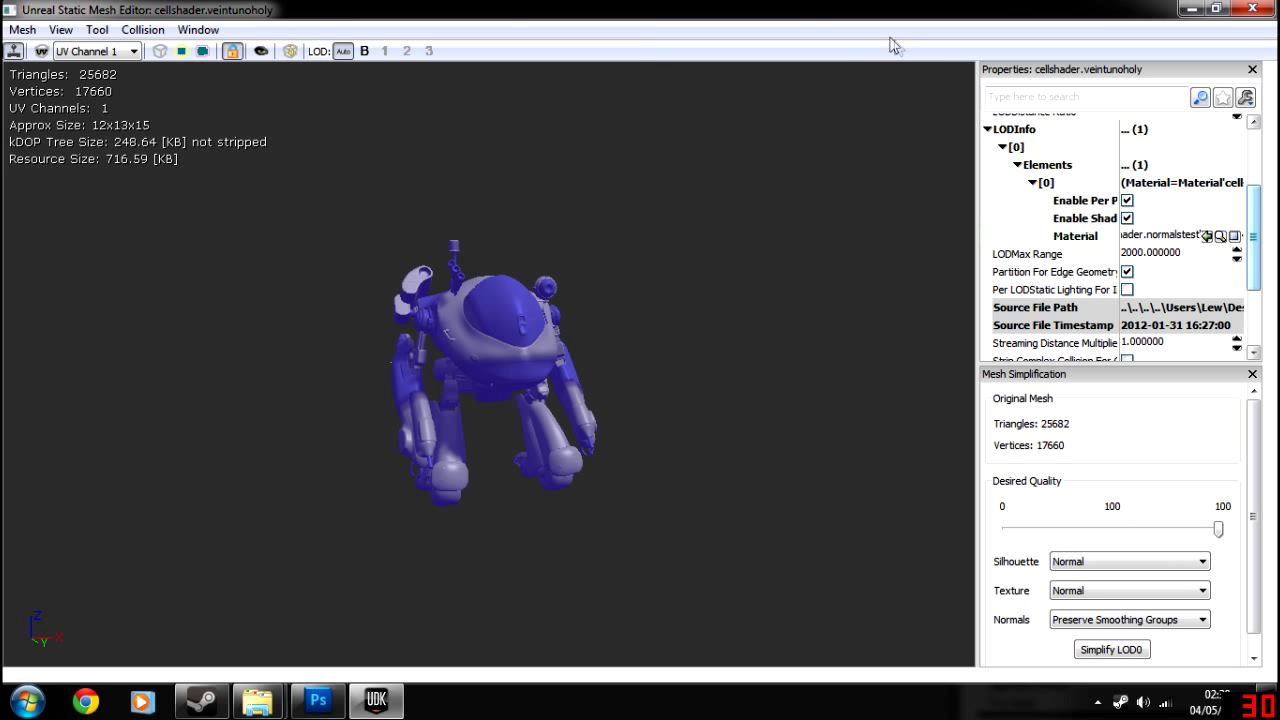
left_click_drag(861, 6, 1215, 76)
left_click(263, 350)
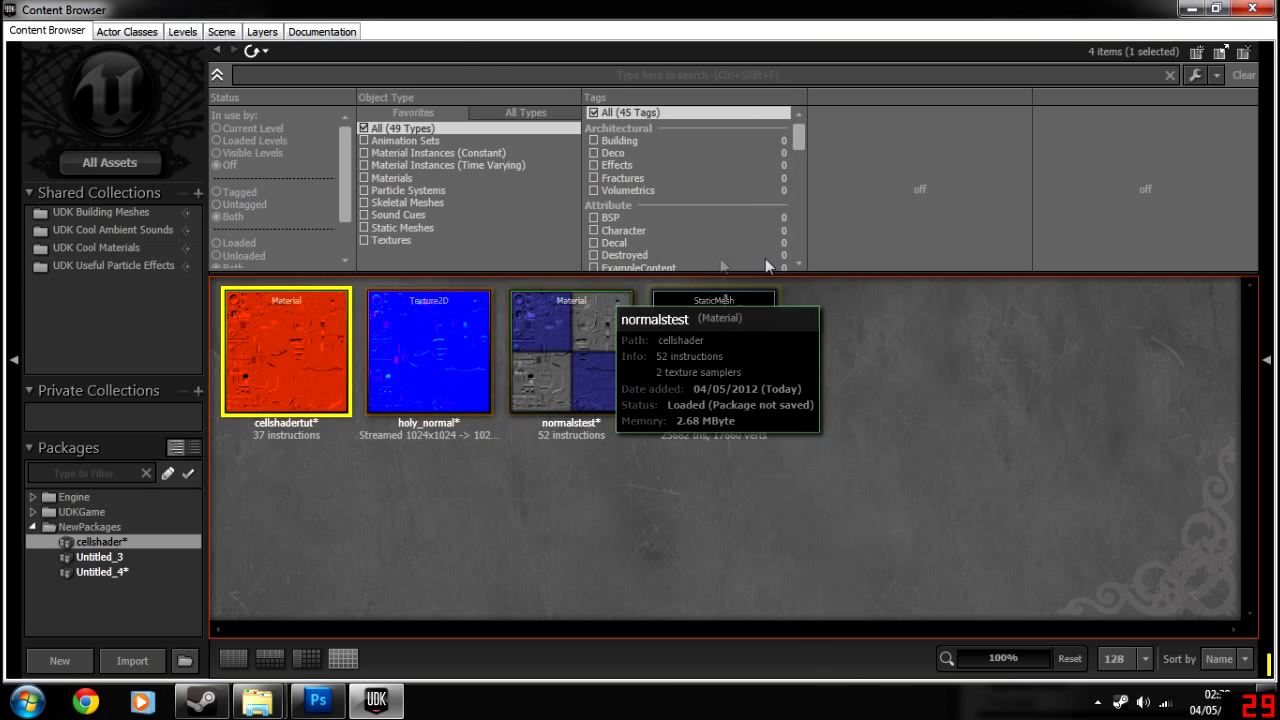
key("alt+Tab")
left_click_drag(1250, 79, 896, 60)
left_click(1078, 280)
Inspect the cel shading on the robot mesh from several angles in the preview and close the static mesh editor
mouse_move(622, 375)
right_mouse_down()
mouse_move(622, 310)
mouse_move(622, 360)
right_mouse_up()
right_click_drag(745, 380, 745, 369)
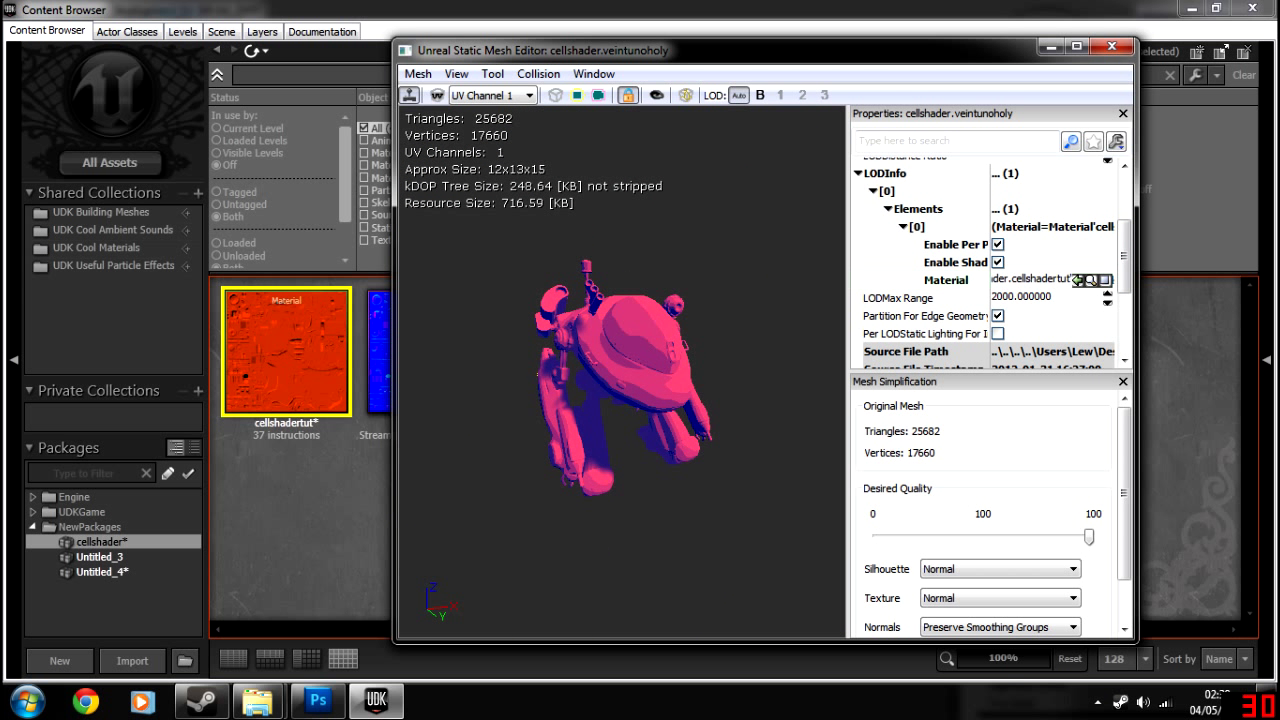
left_click_drag(745, 369, 590, 369)
mouse_move(590, 369)
right_mouse_down()
mouse_move(590, 410)
mouse_move(590, 375)
right_mouse_up()
left_click_drag(590, 375, 710, 375)
right_click_drag(710, 375, 710, 405)
left_click_drag(710, 405, 665, 405)
right_click_drag(665, 405, 665, 370)
left_click_drag(665, 370, 615, 370)
right_click_drag(615, 370, 615, 335)
left_click_drag(615, 335, 650, 335)
right_click_drag(650, 335, 650, 400)
left_click_drag(650, 400, 700, 400)
right_click_drag(700, 400, 700, 345)
left_click_drag(700, 345, 740, 345)
right_click_drag(740, 345, 740, 375)
left_click_drag(740, 375, 815, 375)
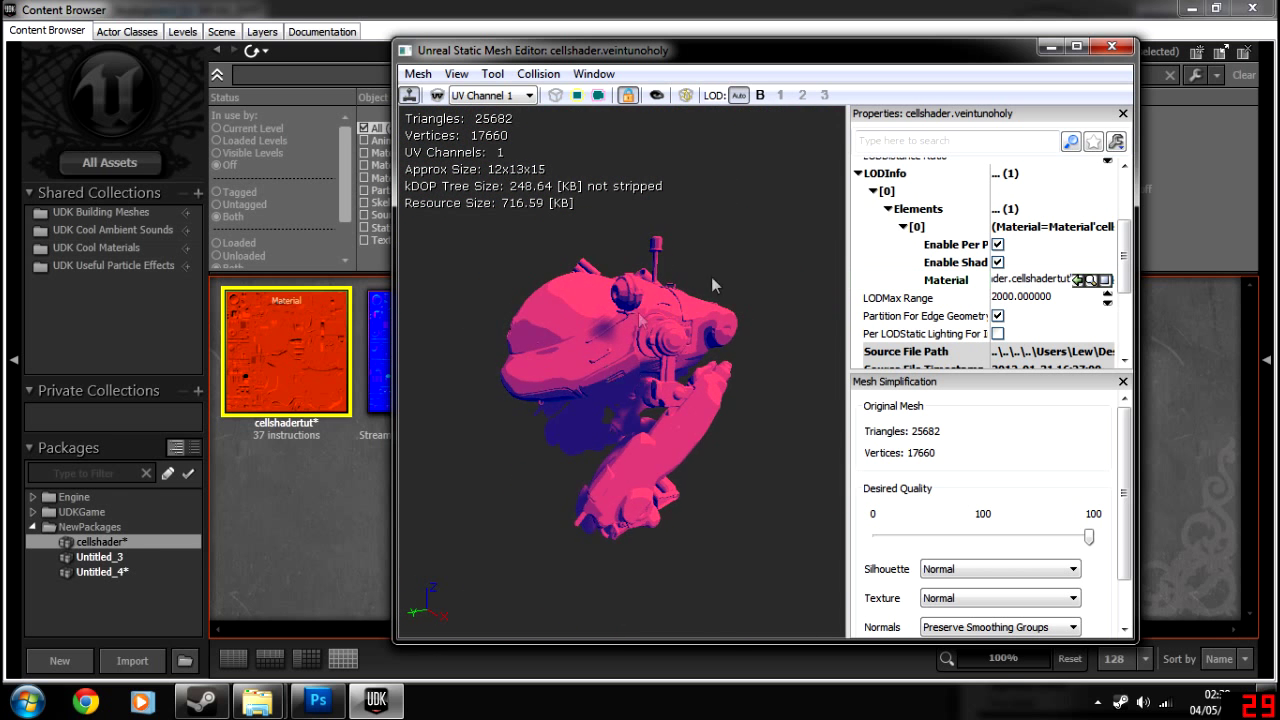
left_click(1112, 47)
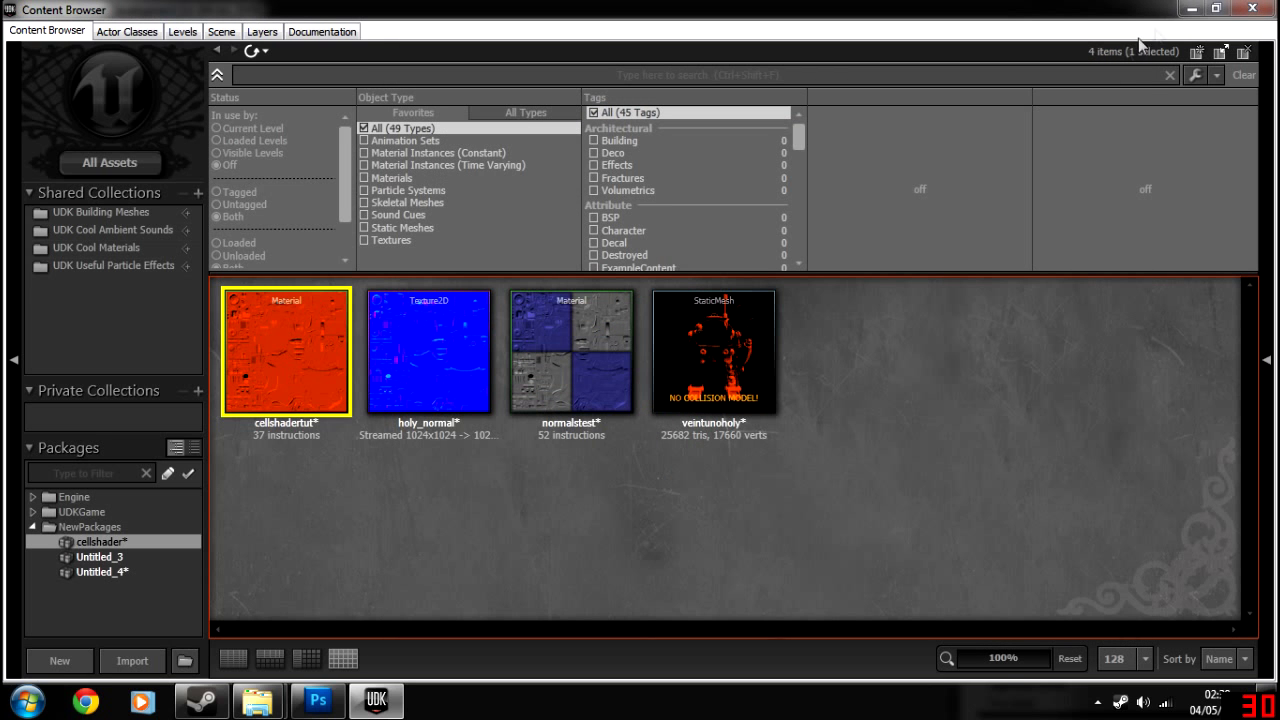
Minimize the content browser and examine the orange robot in the level from different viewpoints
left_click(1190, 12)
right_click_drag(560, 350, 842, 376)
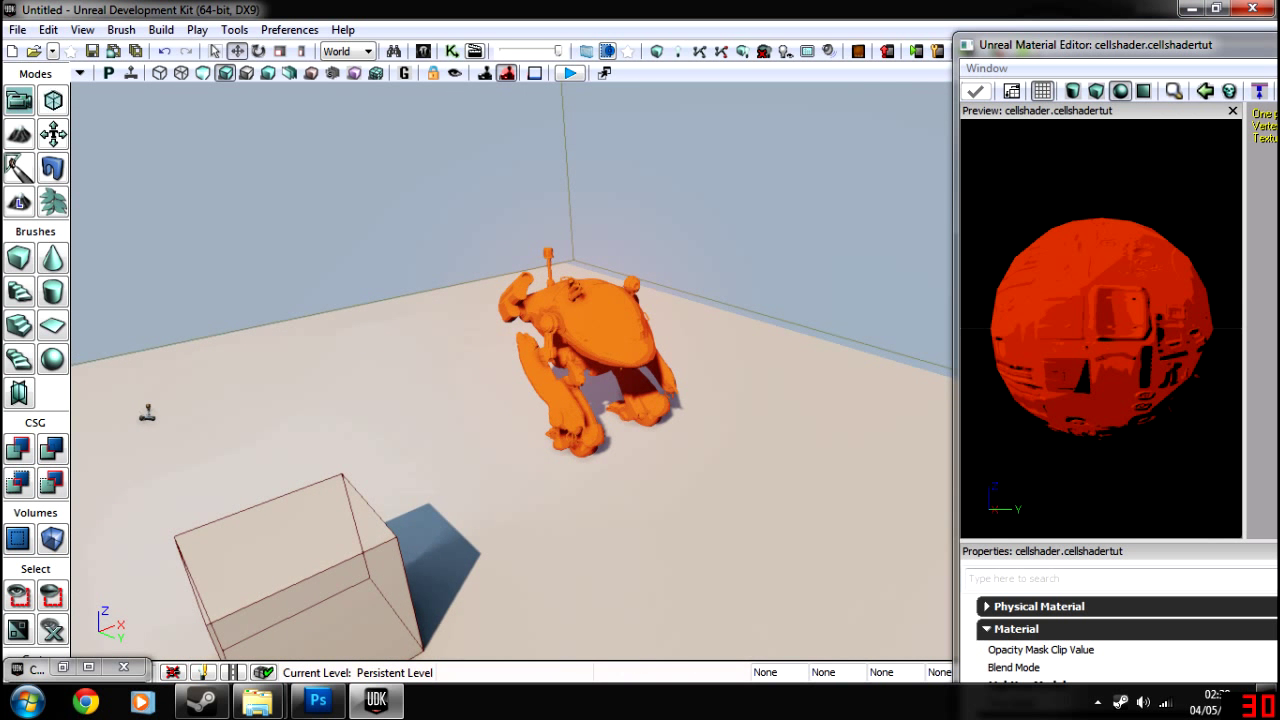
right_click_drag(670, 370, 80, 400)
right_click_drag(900, 370, 110, 366)
right_click_drag(800, 400, 165, 110)
right_click_drag(500, 300, 1152, 540)
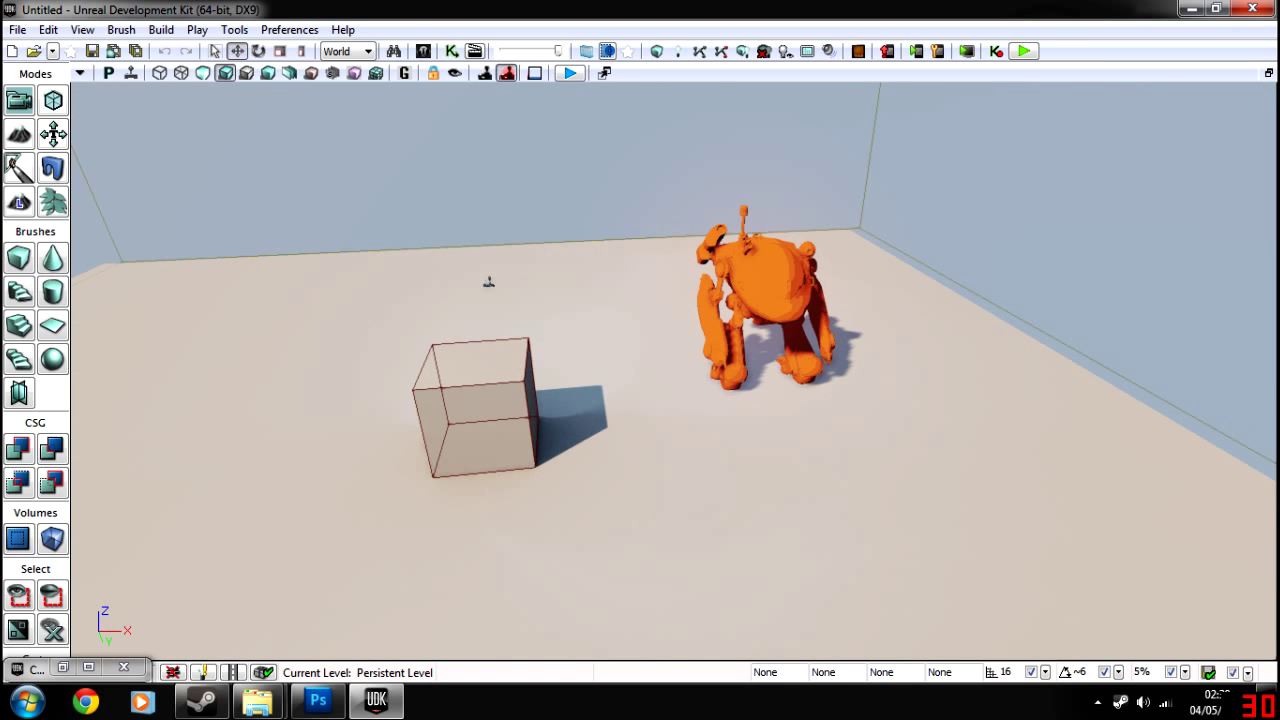
Place a point light on the floor in front of the robot and adjust its position
key("l")
left_click(737, 497)
left_click_drag(739, 435, 740, 391)
right_click_drag(740, 391, 745, 424)
key("s")
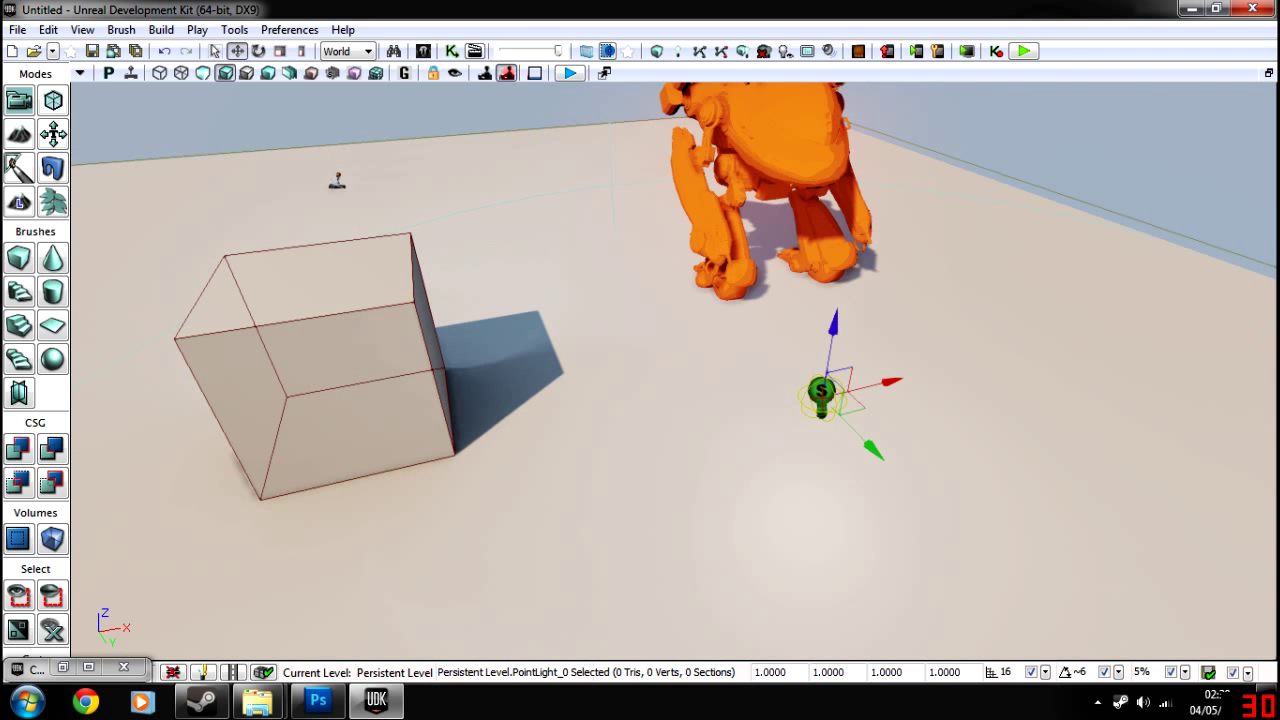
Enable the Dynamic lighting channel in the point light's Light Component properties
key("F4")
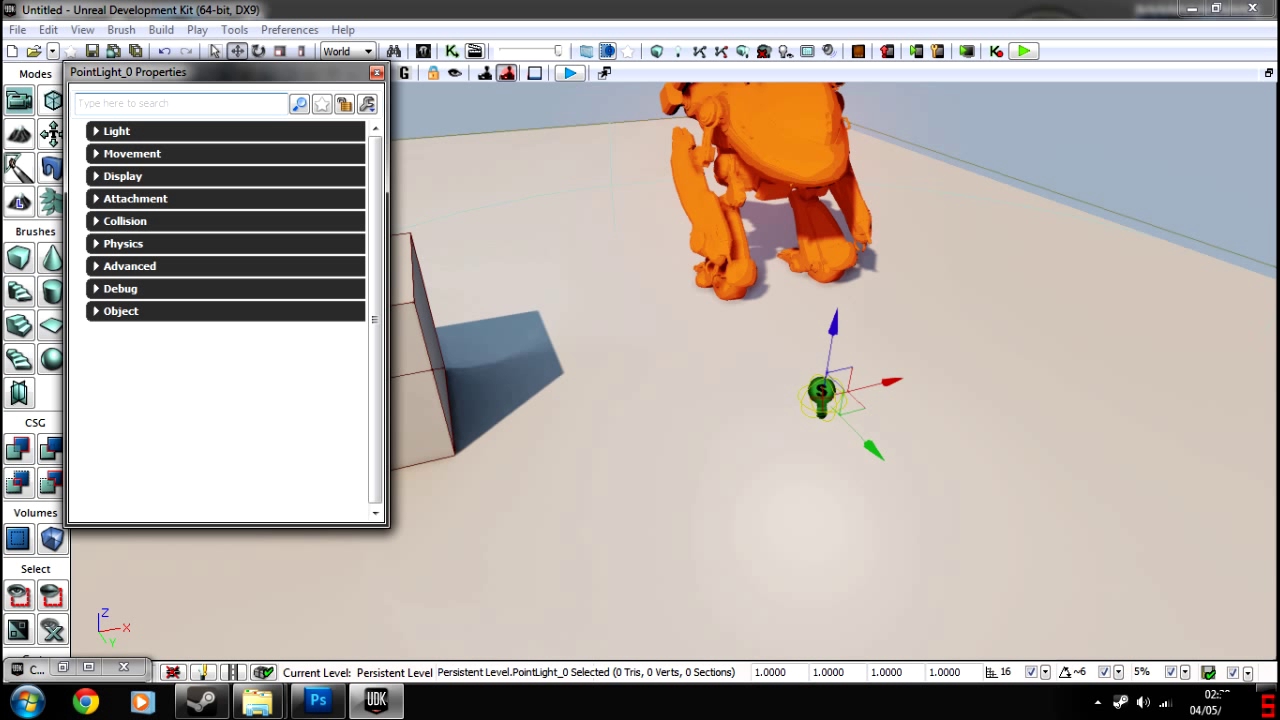
left_click(113, 133)
left_click(115, 154)
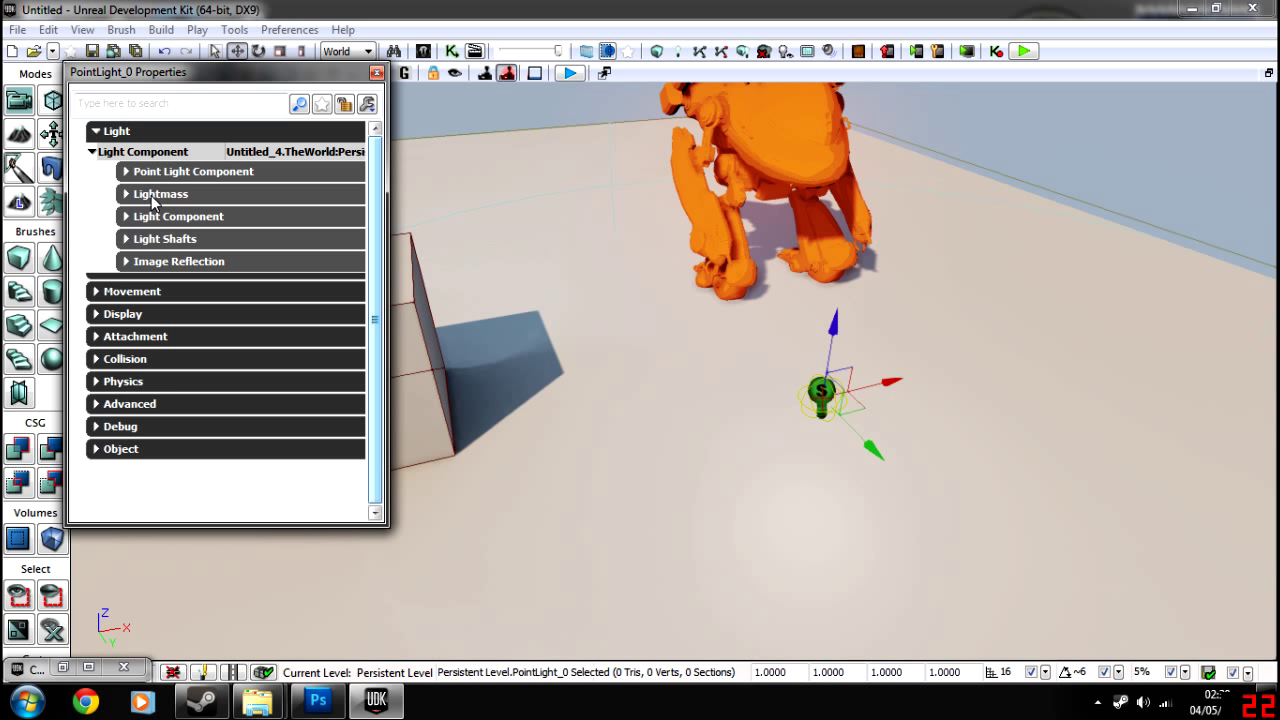
left_click(136, 171)
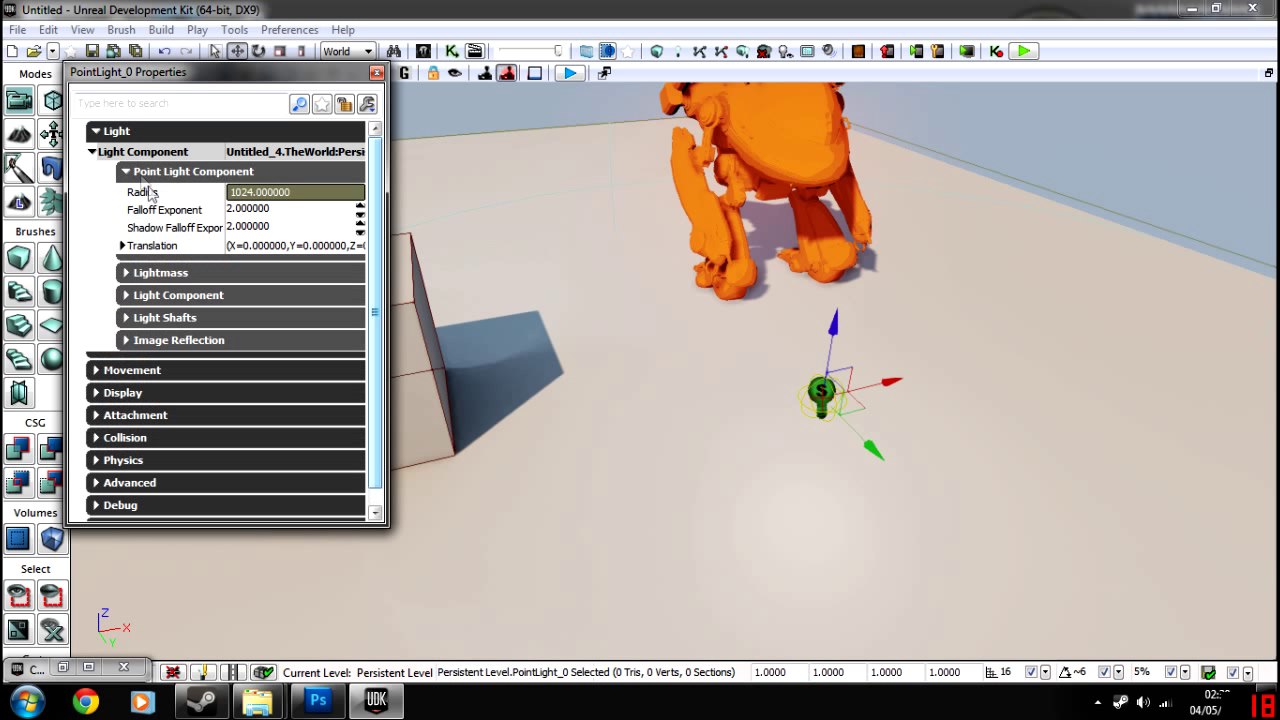
left_click(143, 273)
left_click(148, 321)
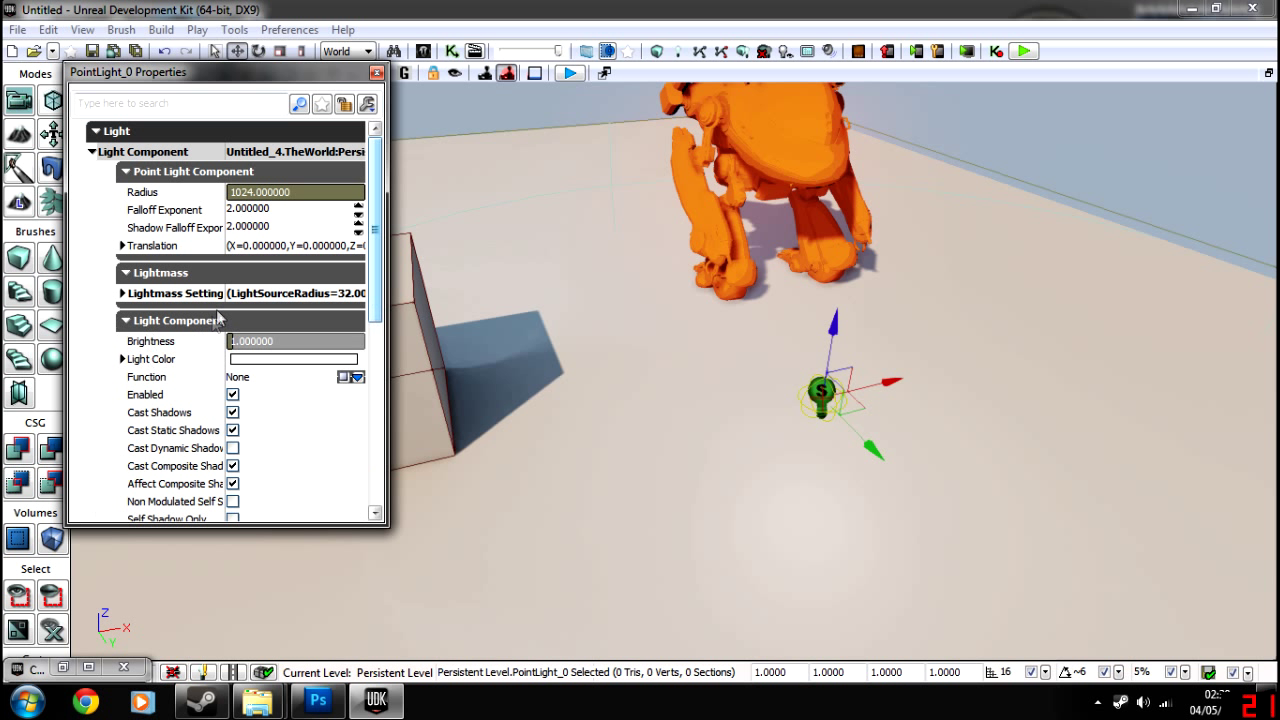
scroll(218, 318, "down", 5)
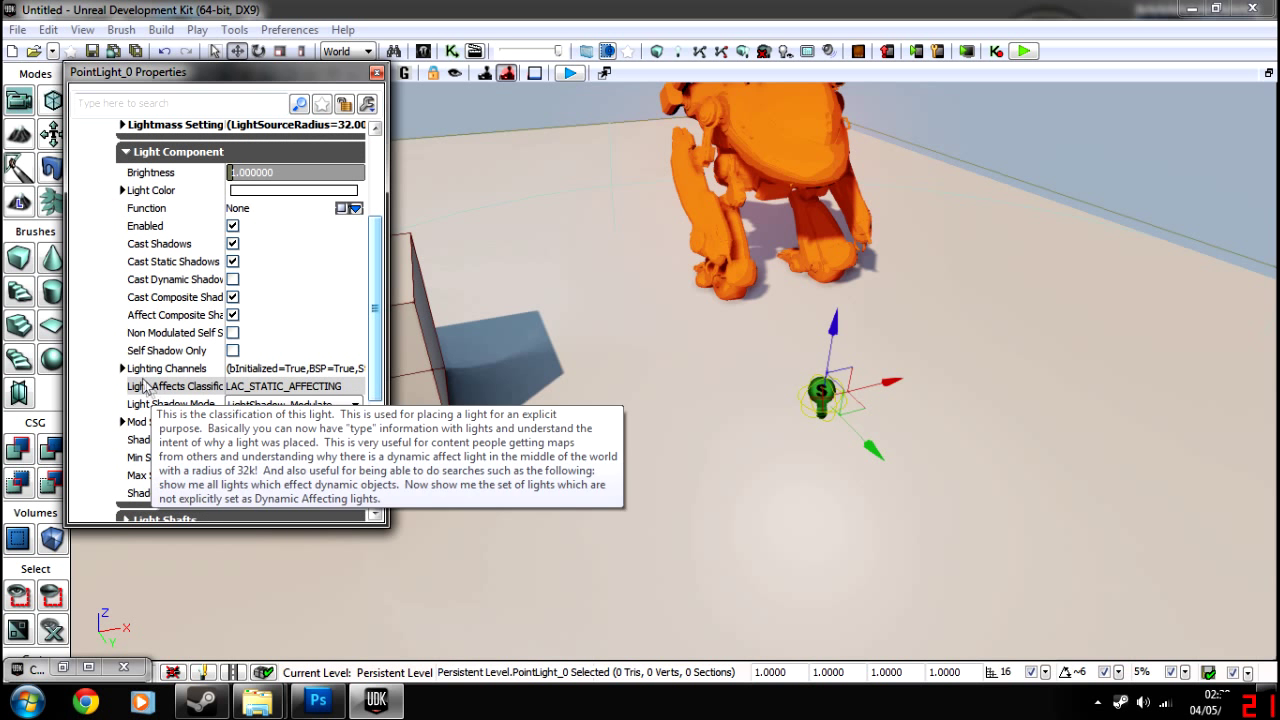
left_click(122, 368)
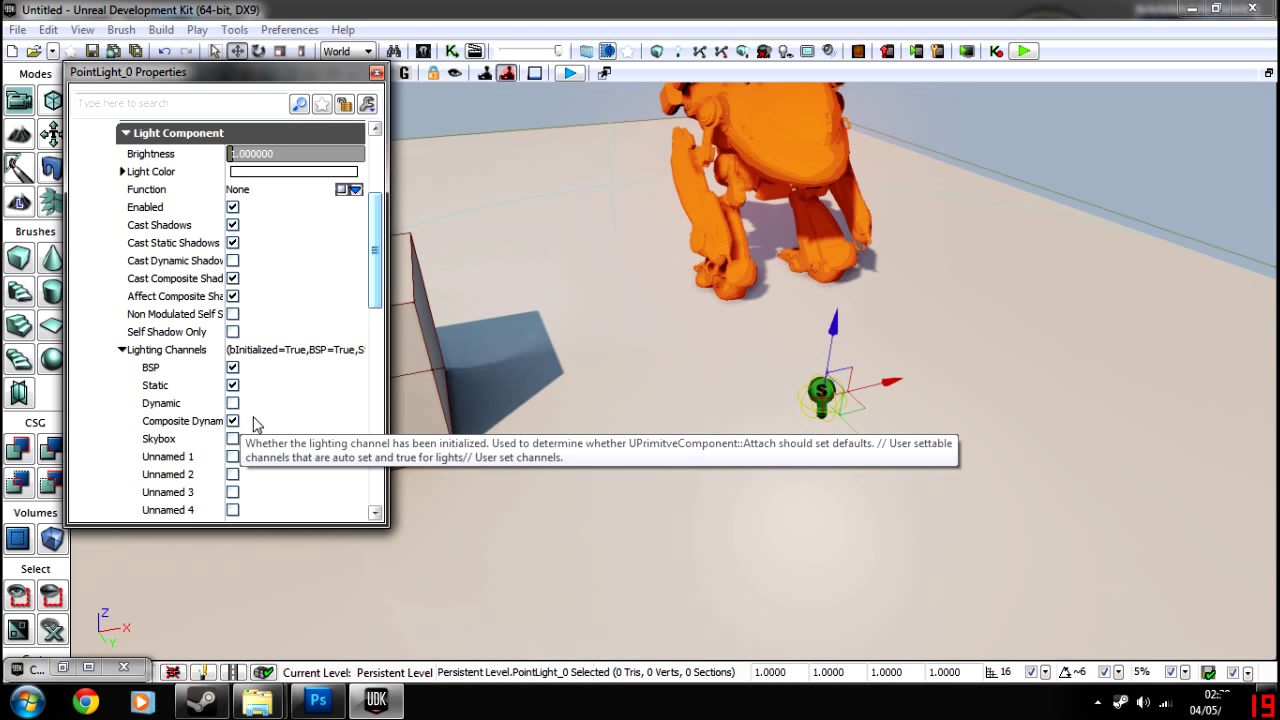
left_click(232, 403)
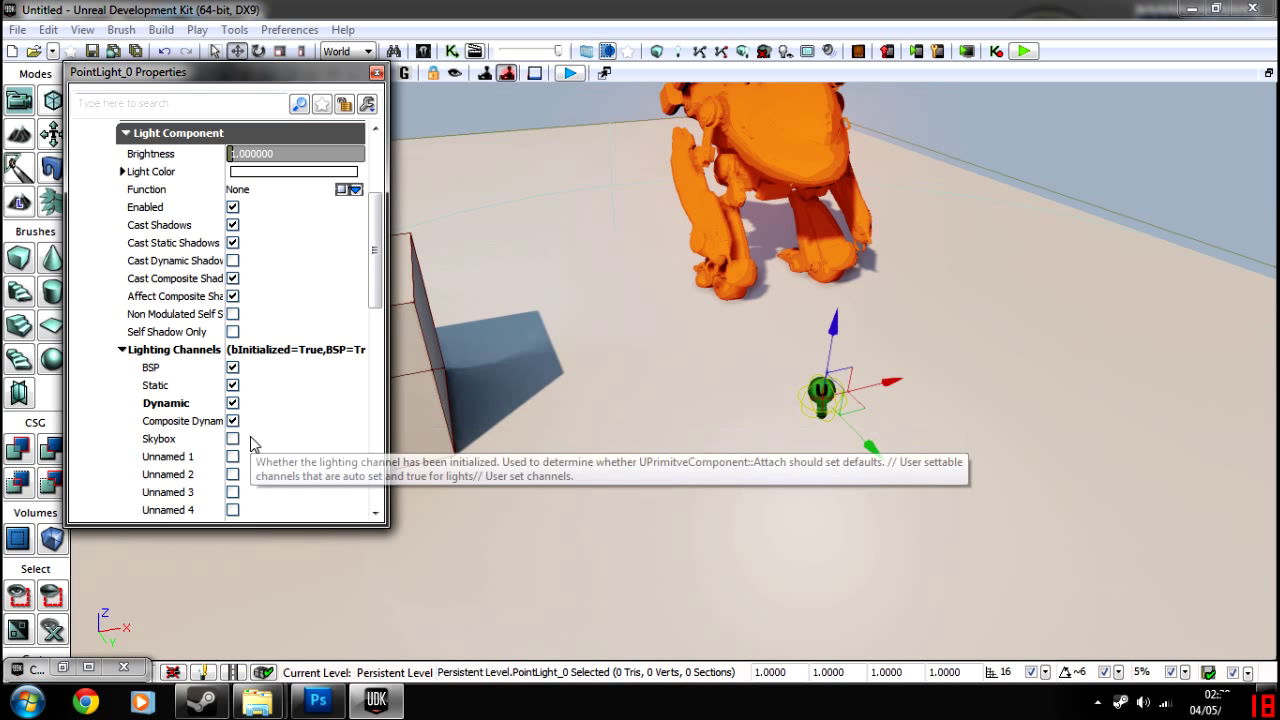
Set the point light's shadow mode to LightShadow_Normal and raise the light above the floor in front of the robot
left_click_drag(377, 257, 360, 390)
left_click(333, 402)
left_click(300, 418)
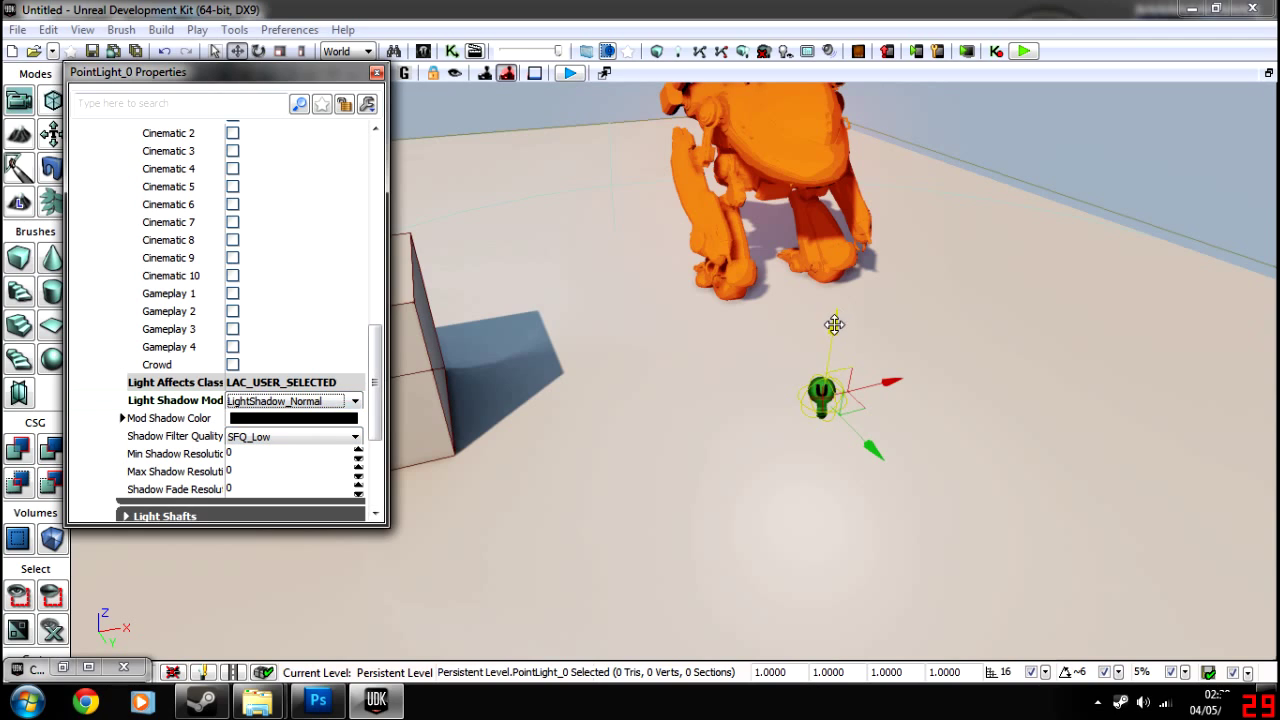
left_click_drag(834, 323, 860, 180)
right_click_drag(860, 180, 327, 358)
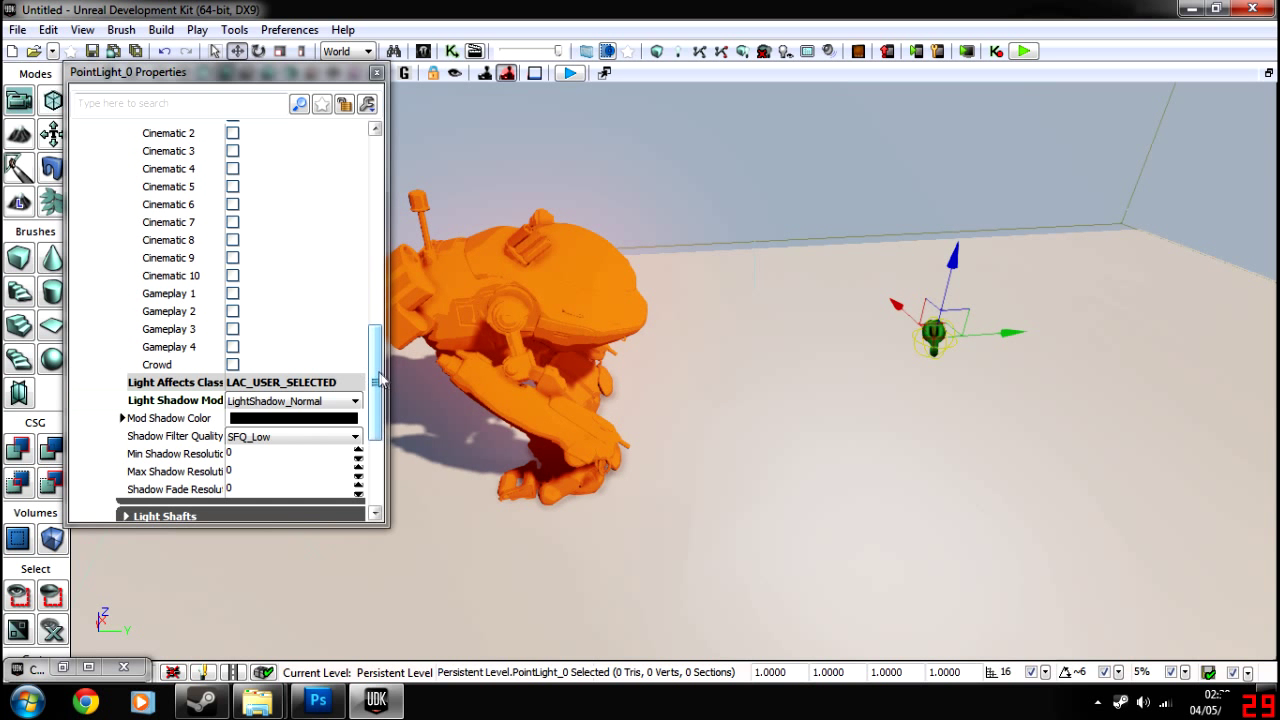
Try Cast Dynamic Shadows on the point light while moving it into the robot's body, and switch the option off again
left_click_drag(378, 380, 403, 226)
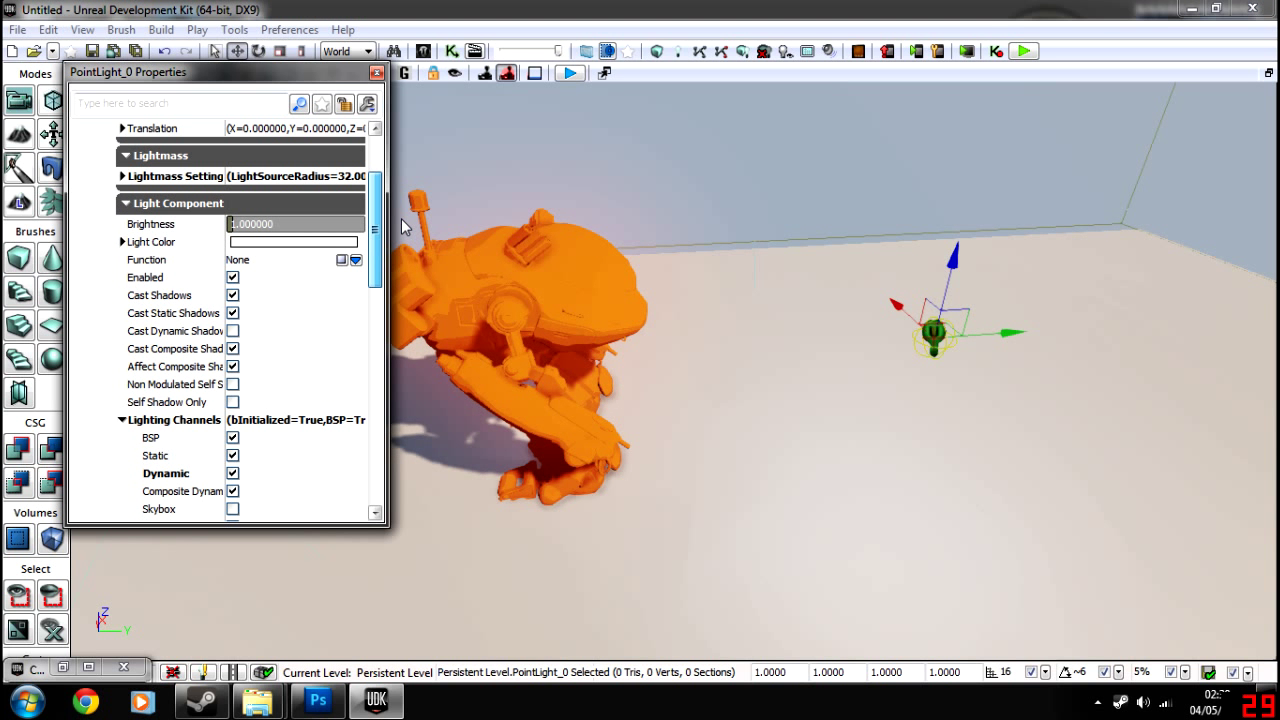
left_click(233, 333)
left_click_drag(1008, 334, 594, 390)
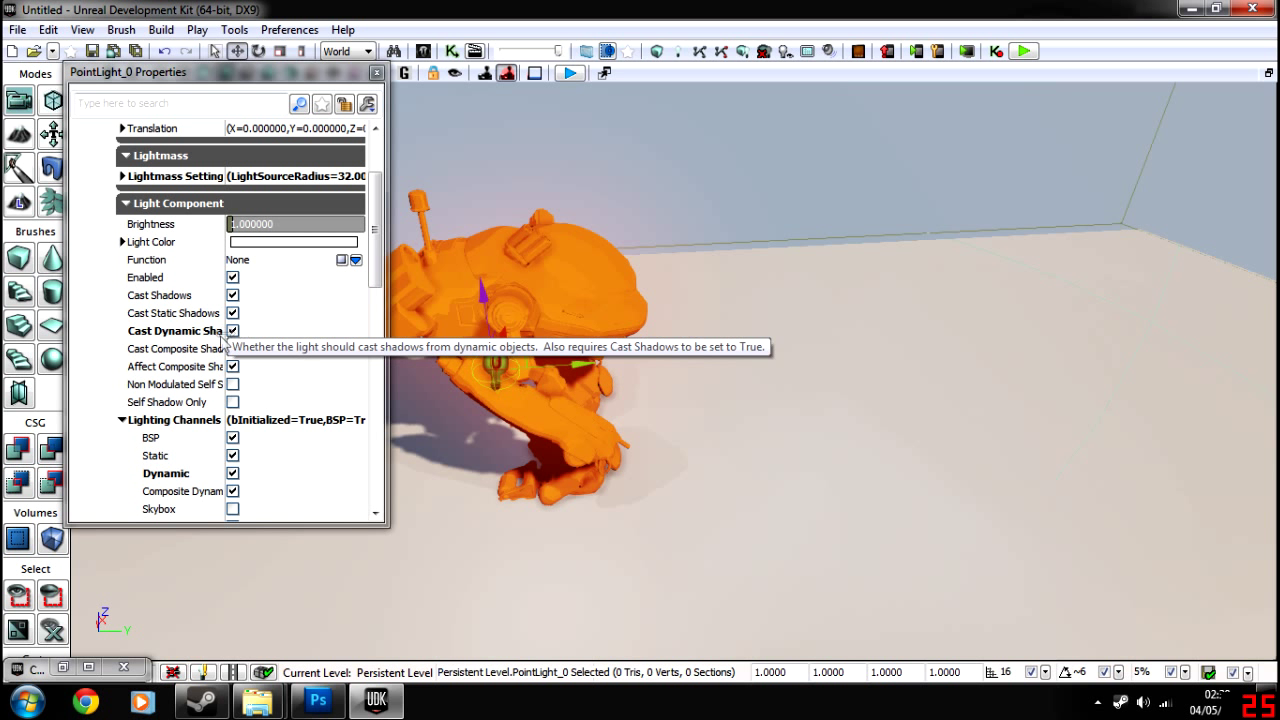
left_click(232, 331)
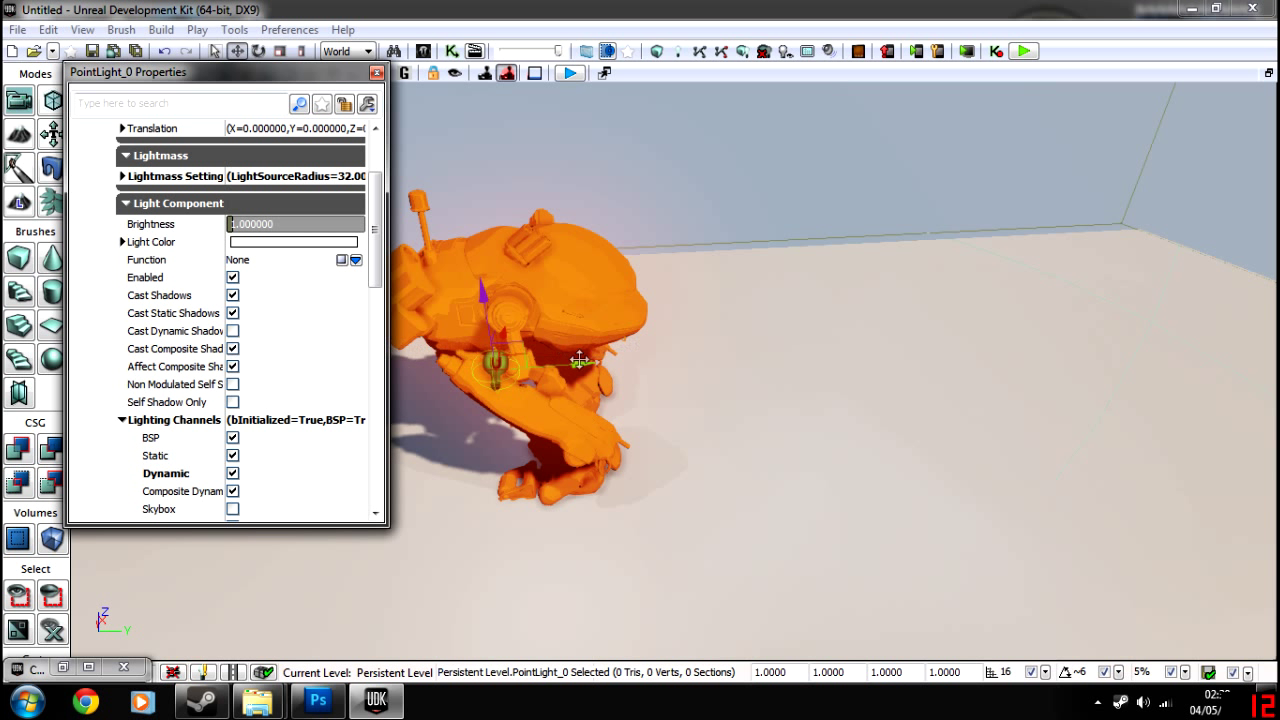
Move the point light back out in front of the robot and examine the shading from another angle
left_click_drag(583, 360, 764, 365)
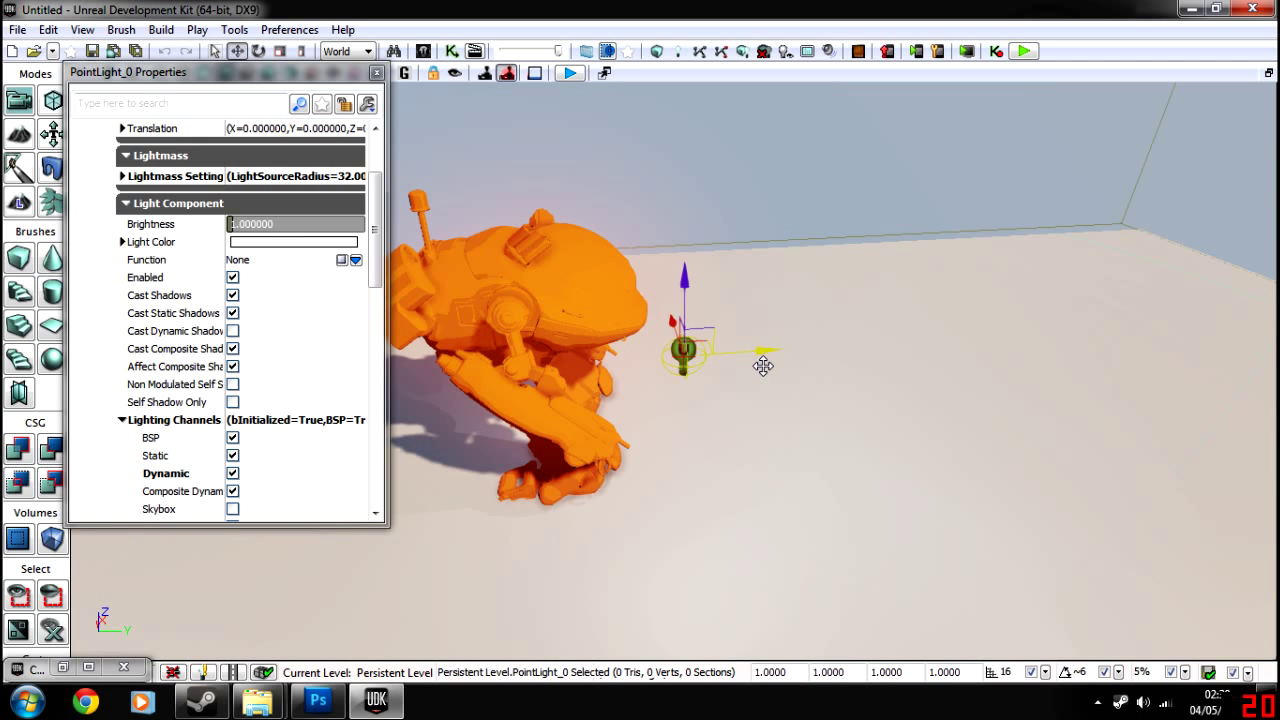
right_click_drag(764, 365, 570, 370)
right_click_drag(750, 330, 750, 360)
Close the point light's properties, delete the light from the level and view the robot without it
left_click(374, 74)
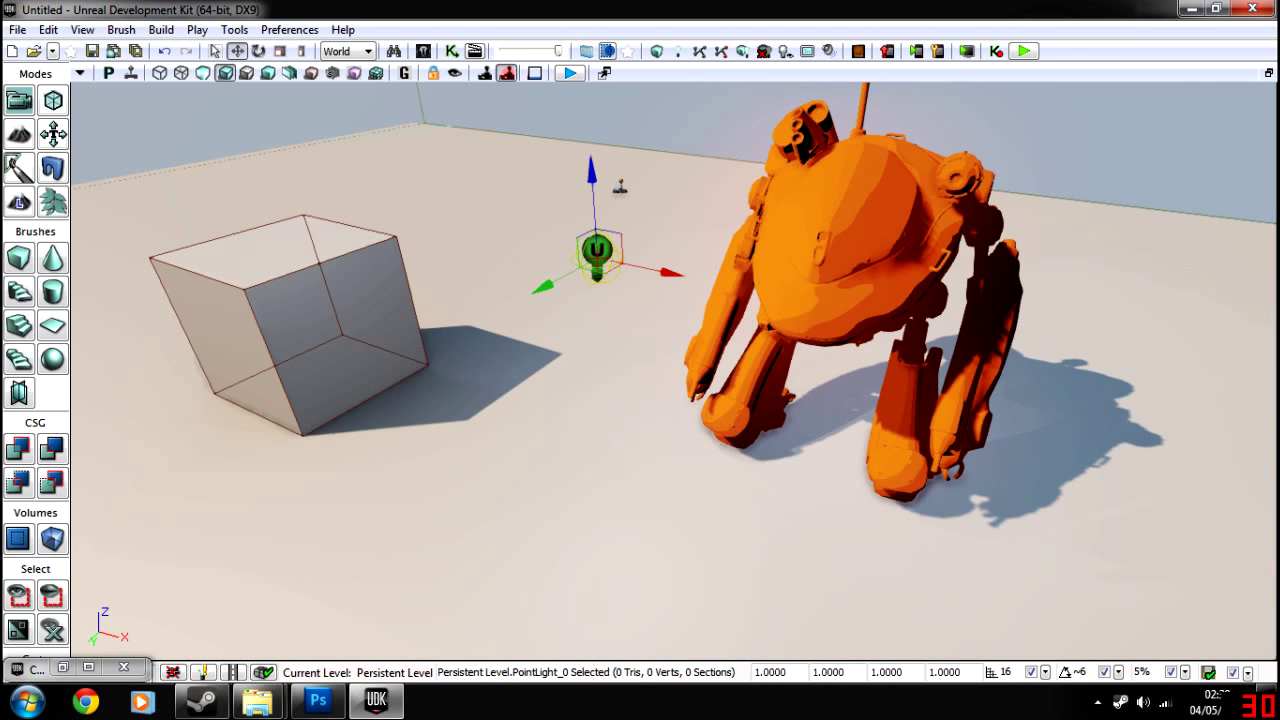
key("Delete")
right_click_drag(640, 370, 756, 335)
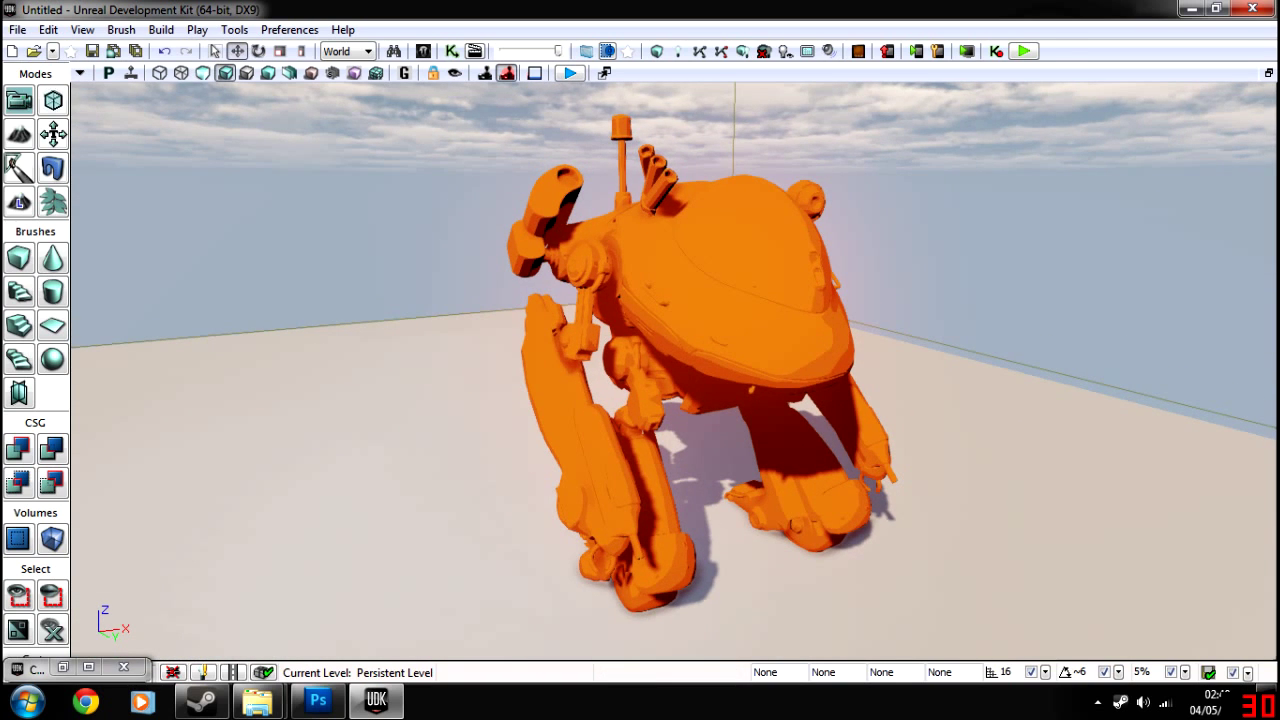